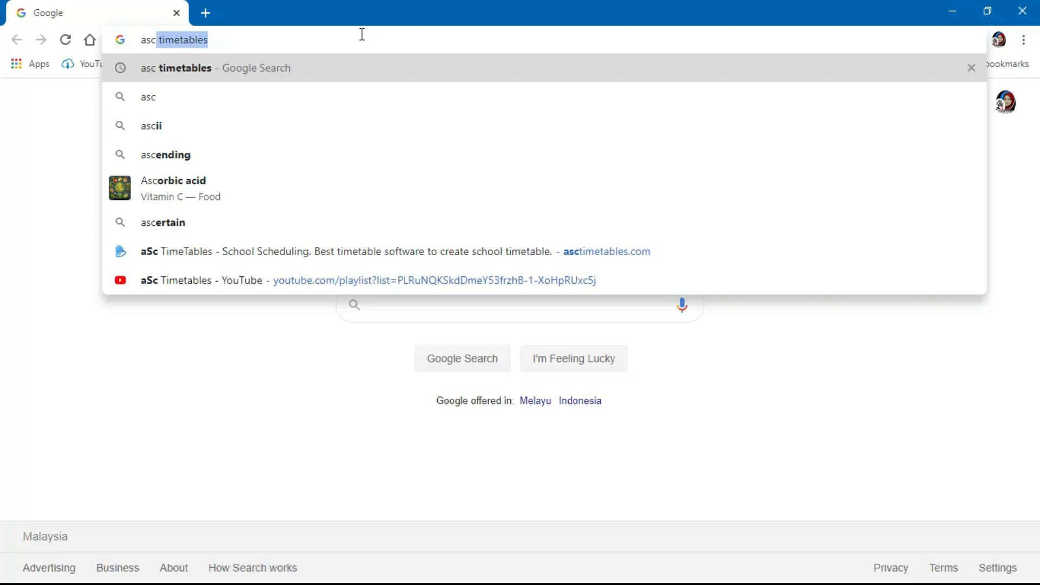
- Search 'asc timetables', open the aSc TimeTables - School Scheduling result, then dismiss the translation bubble
key("Return")
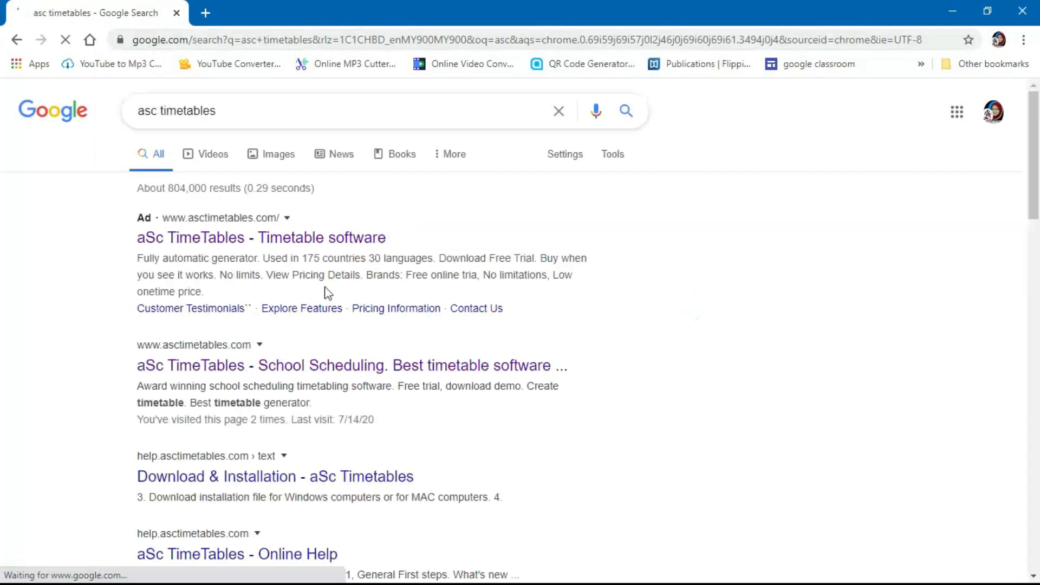
left_click(265, 363)
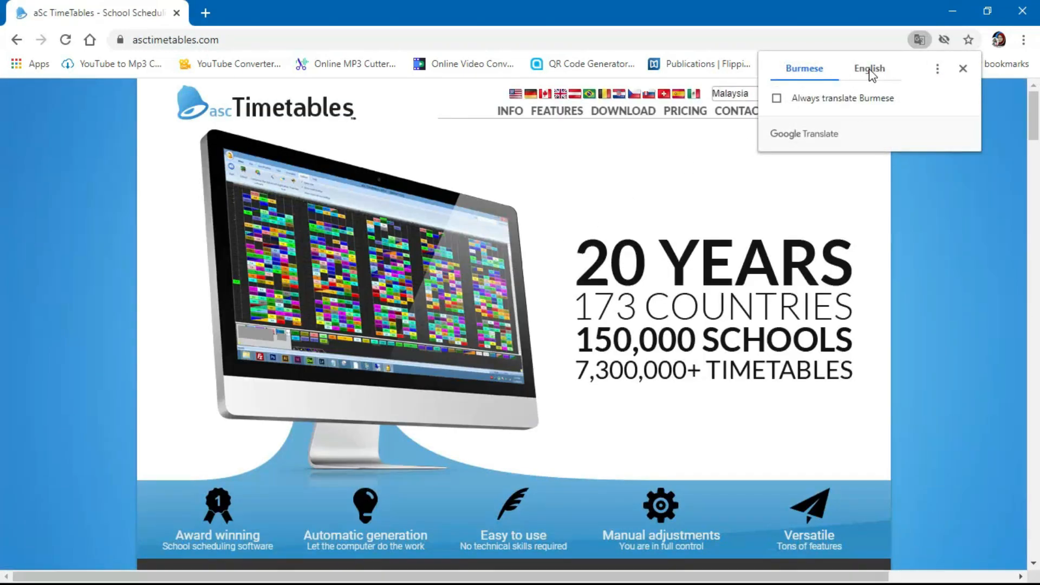
left_click(870, 72)
left_click(964, 69)
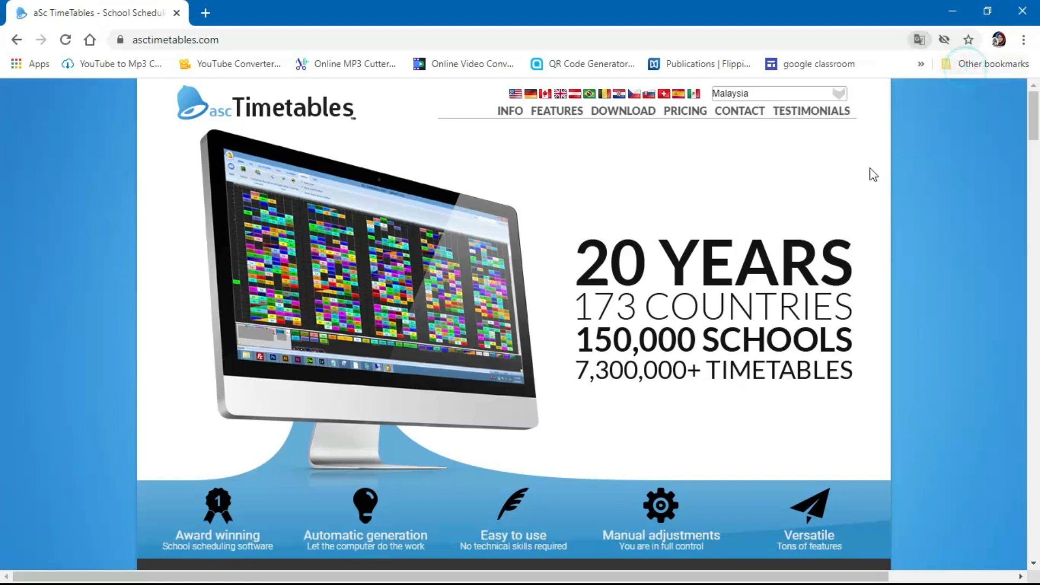
- Download the Windows free-trial installer aScTimeTables.exe, save it, and launch it from the download bar
left_click(626, 115)
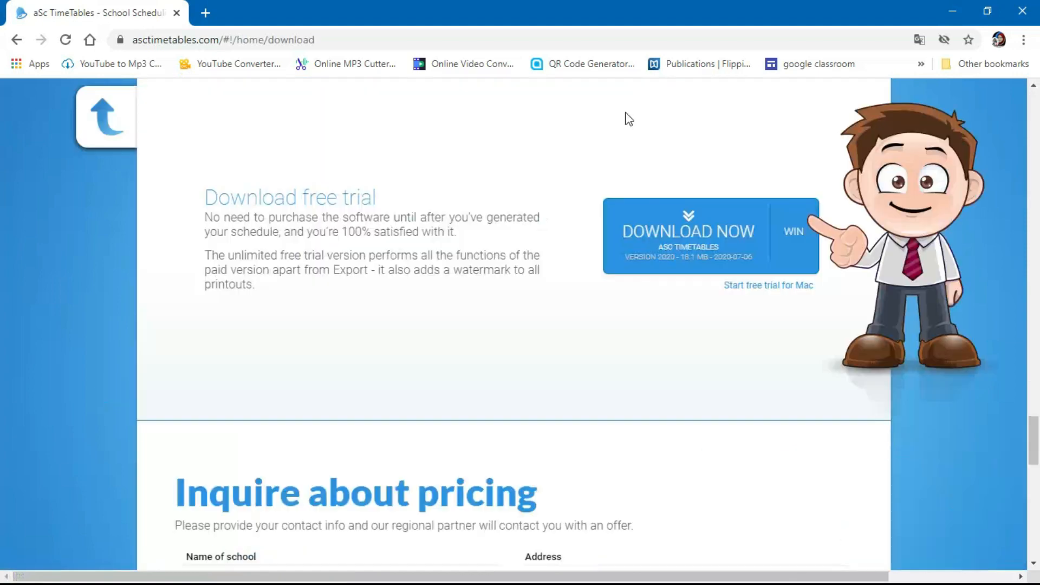
left_click(694, 262)
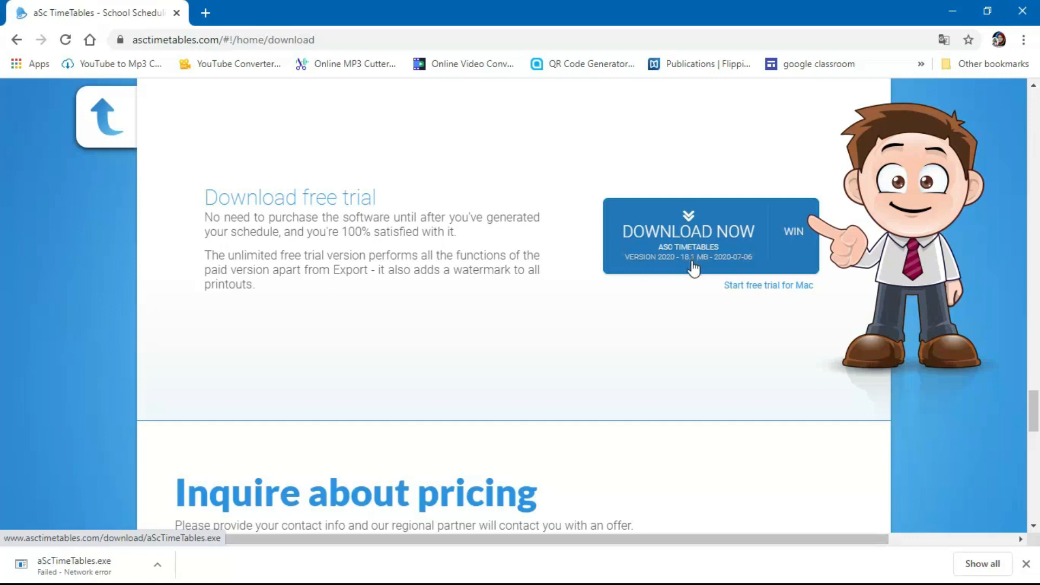
left_click(692, 264)
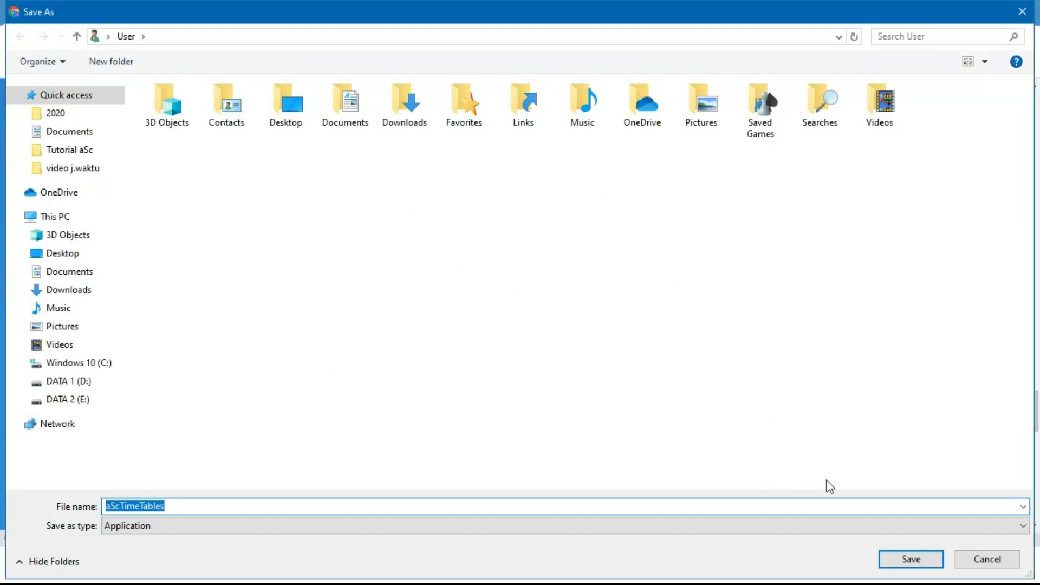
left_click(910, 561)
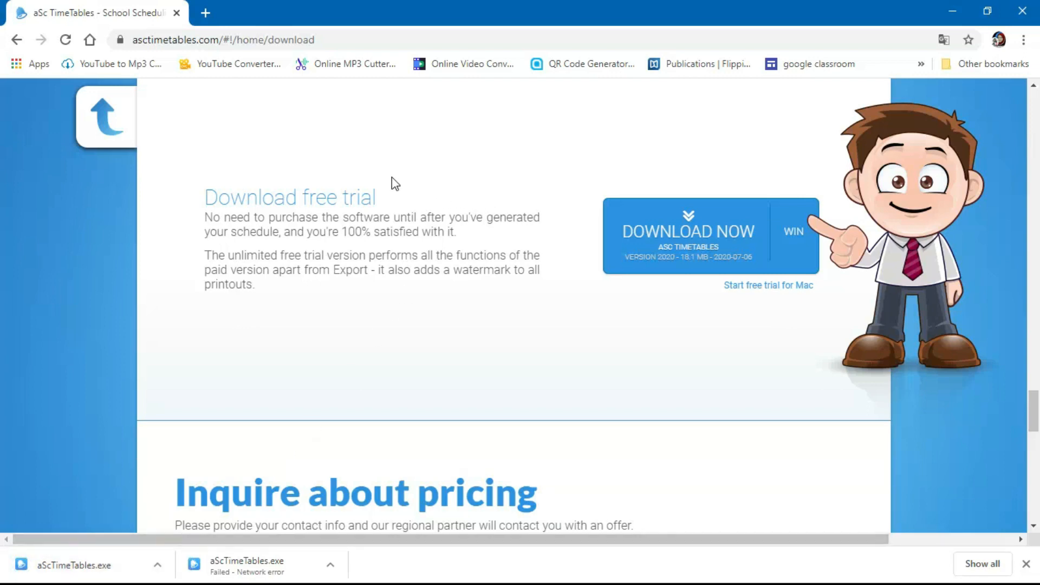
left_click(124, 565)
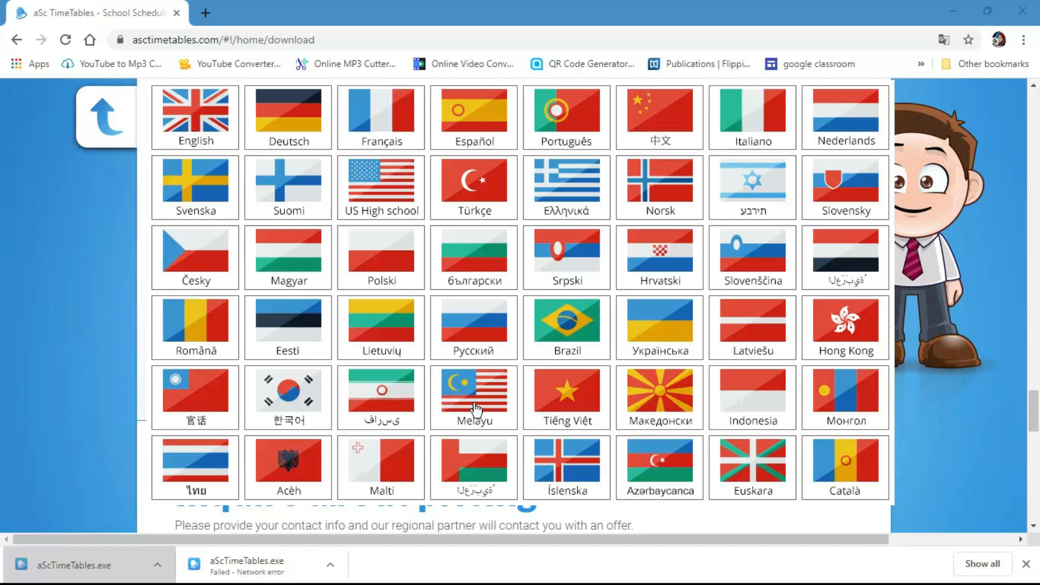
- Install aSc Timetables in English to C:\TimeTables, accepting the licence, and launch it on finish
left_click(189, 121)
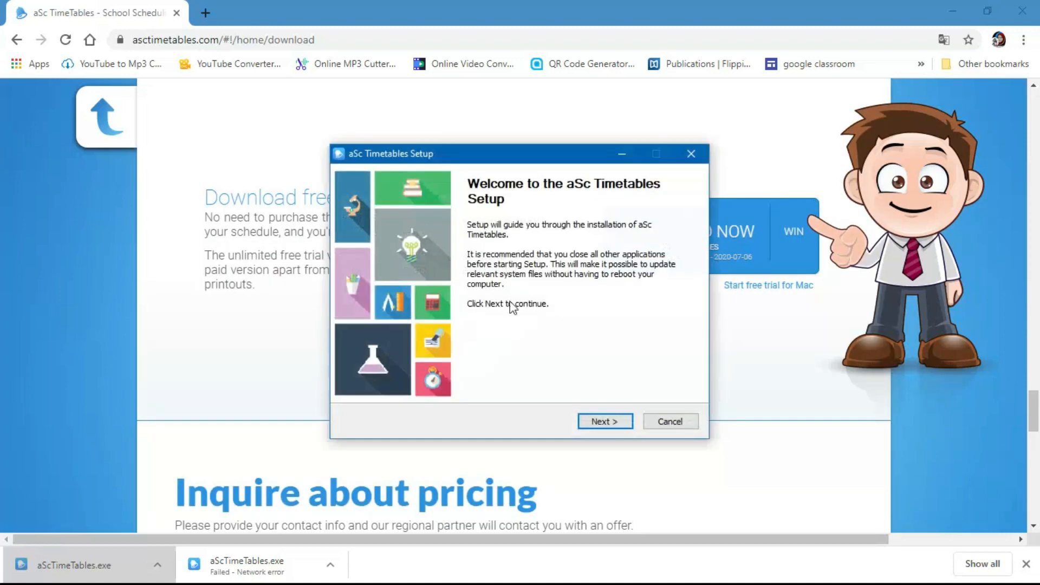
left_click(620, 425)
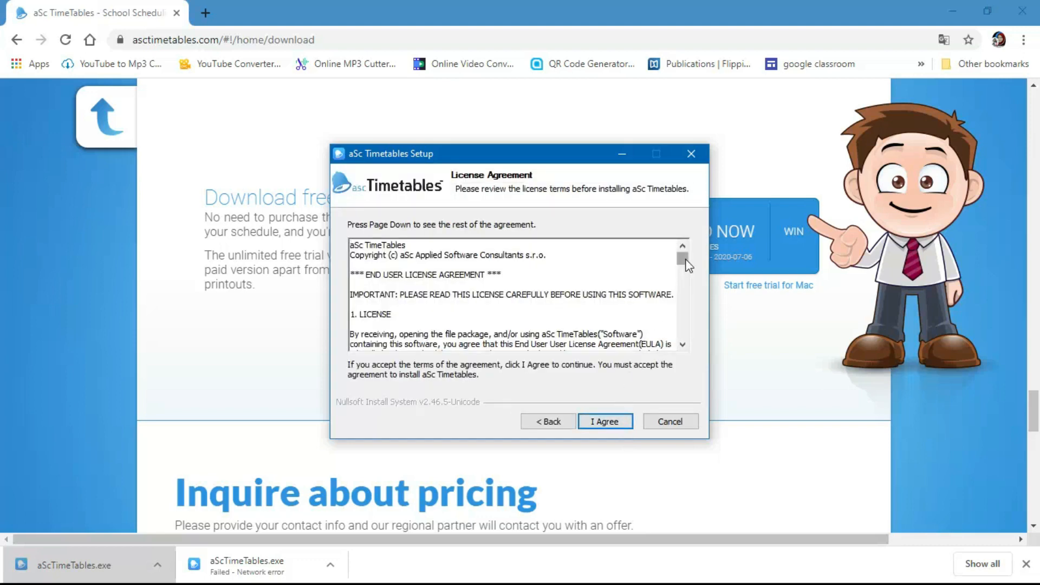
left_click_drag(683, 260, 675, 341)
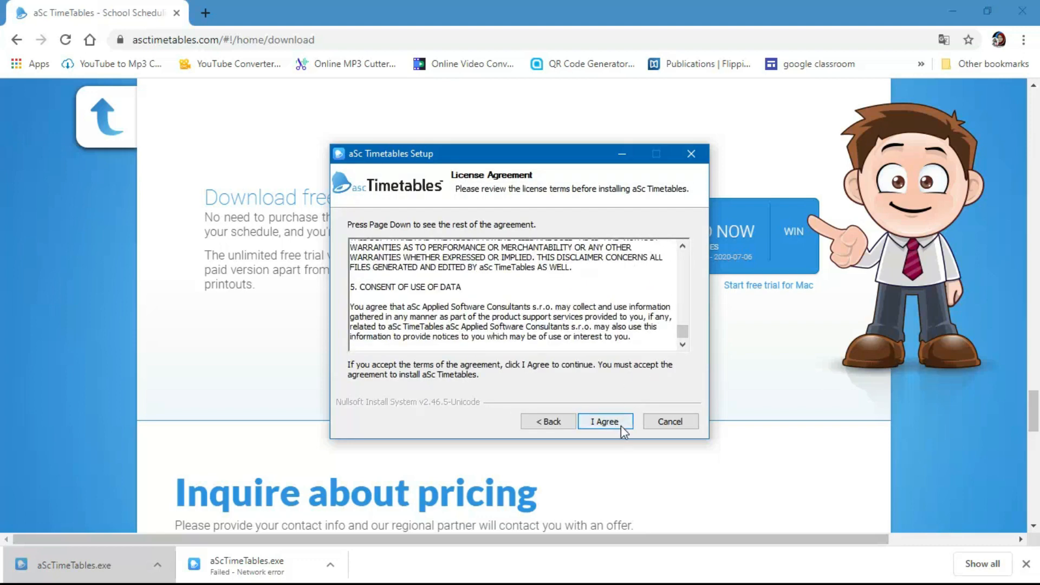
left_click(621, 422)
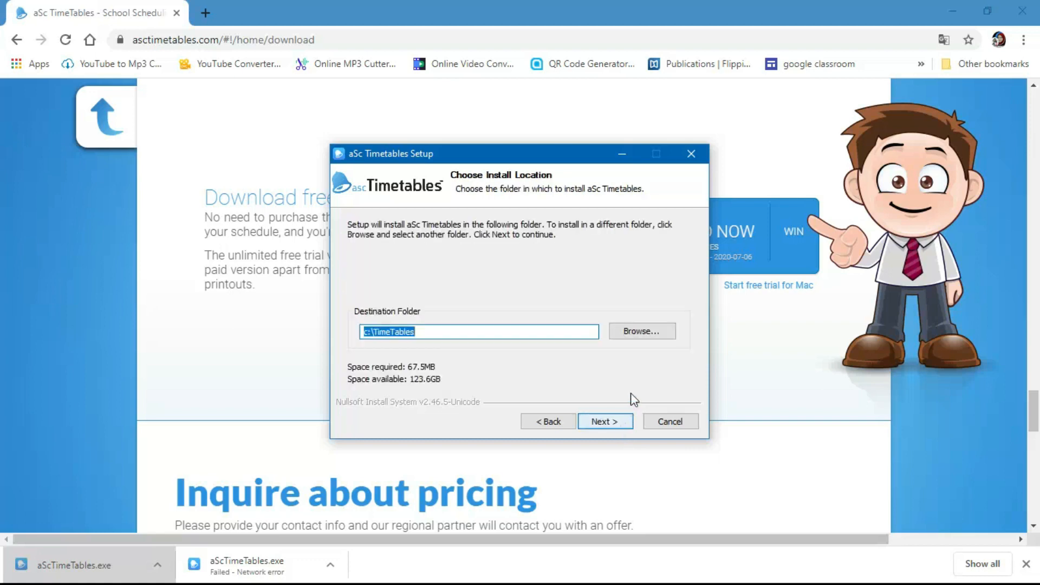
left_click(622, 421)
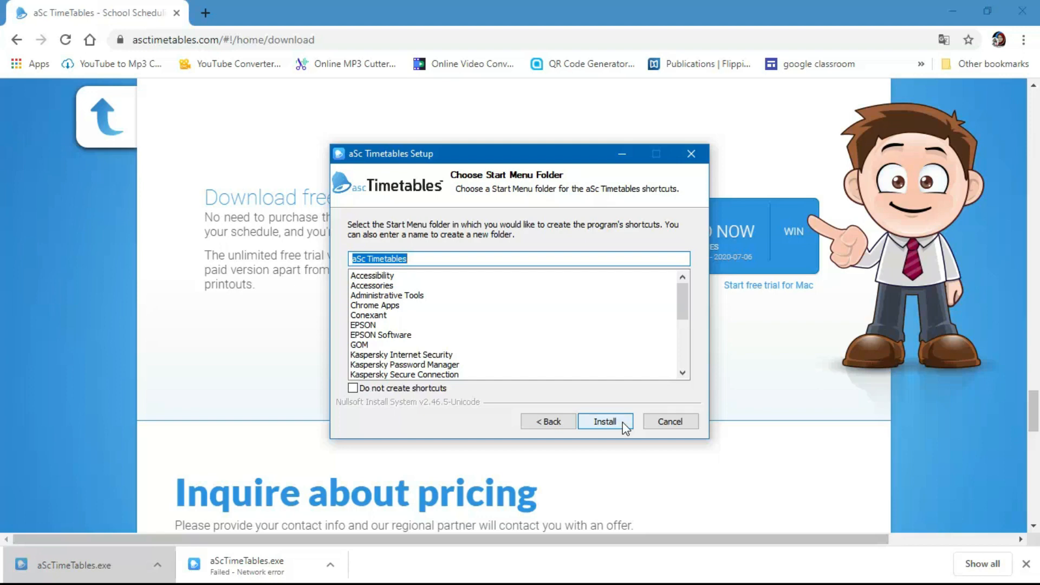
left_click(622, 422)
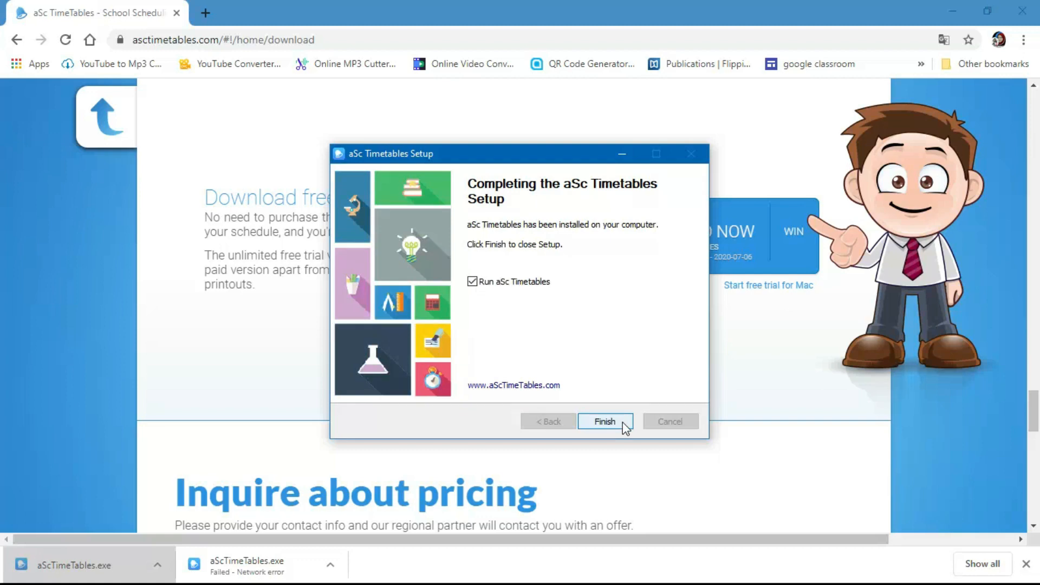
left_click(623, 422)
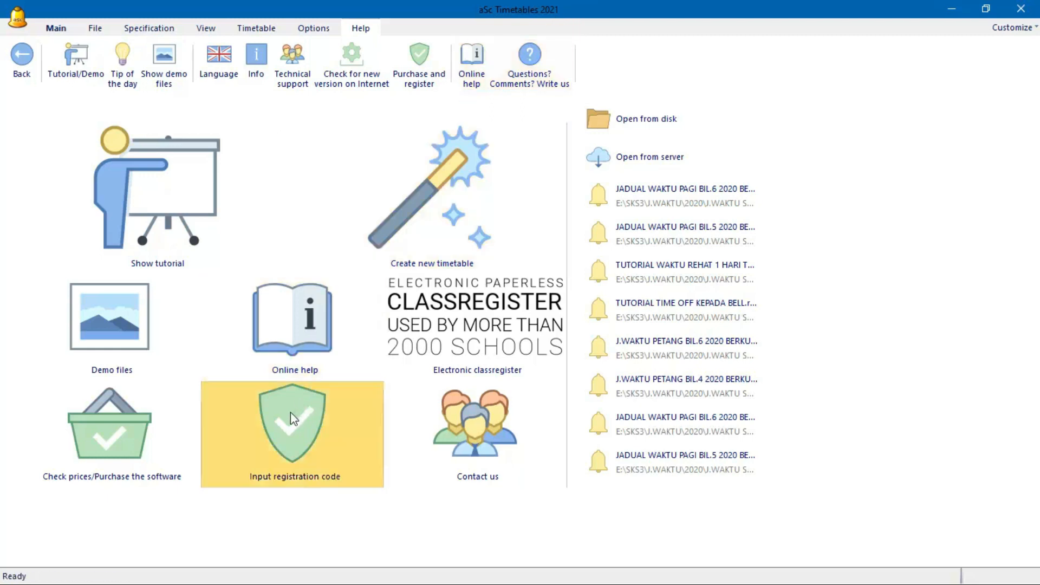
- Enter a new registration code in the License dialog and acknowledge the successful registration message
left_click(308, 460)
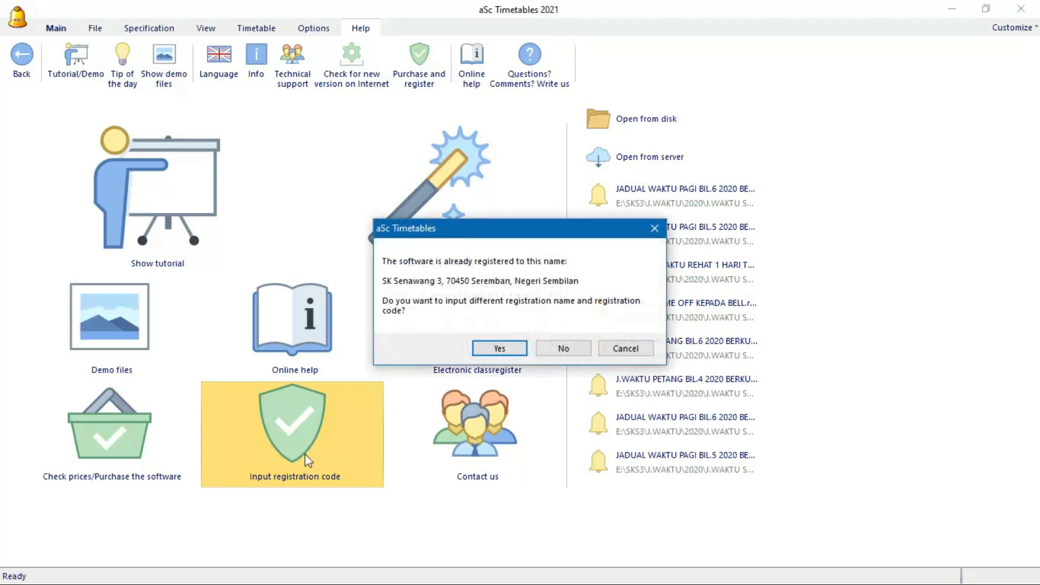
left_click(499, 349)
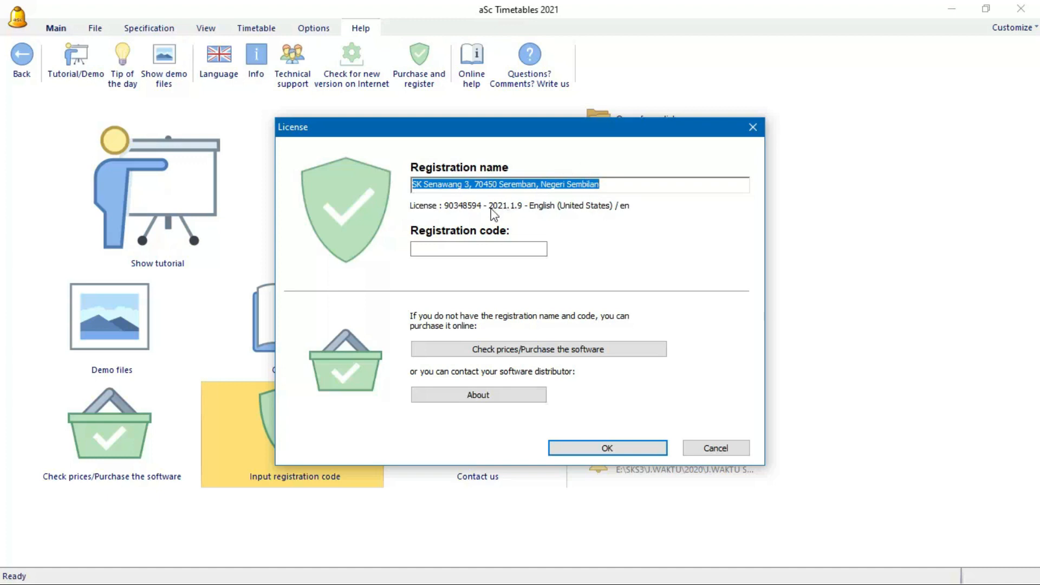
left_click(508, 248)
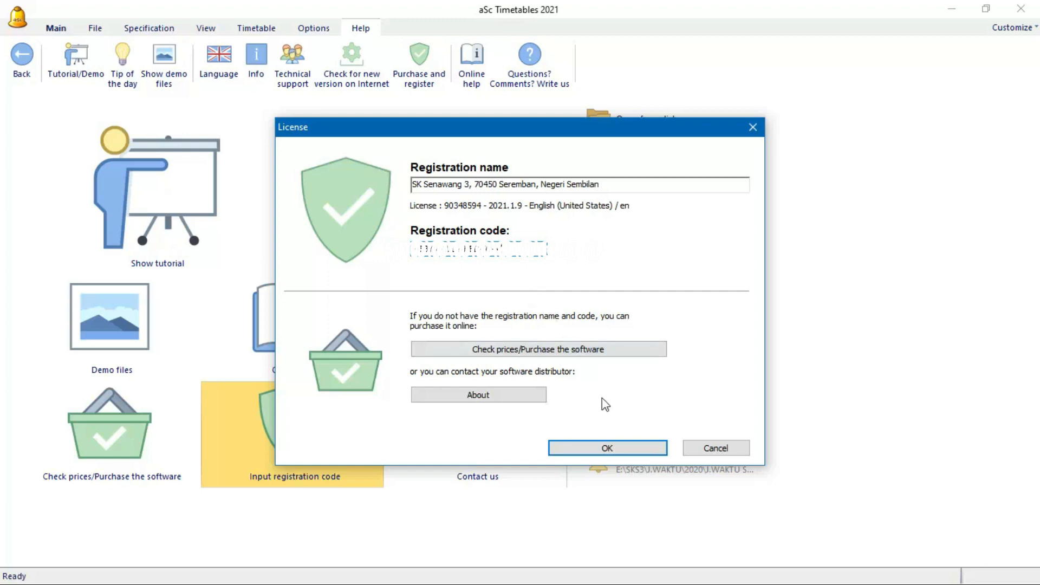
left_click(595, 448)
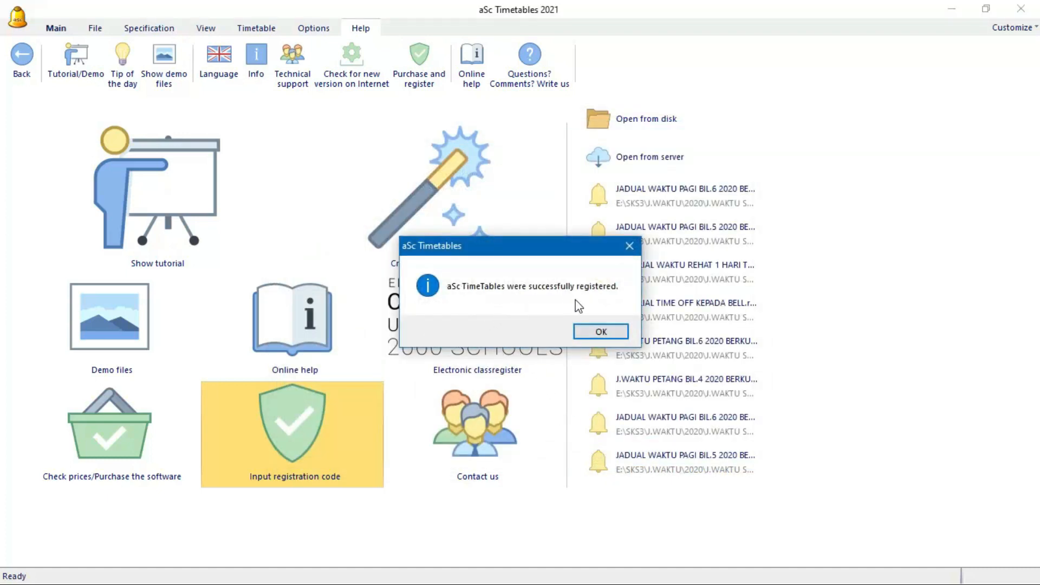
left_click(600, 331)
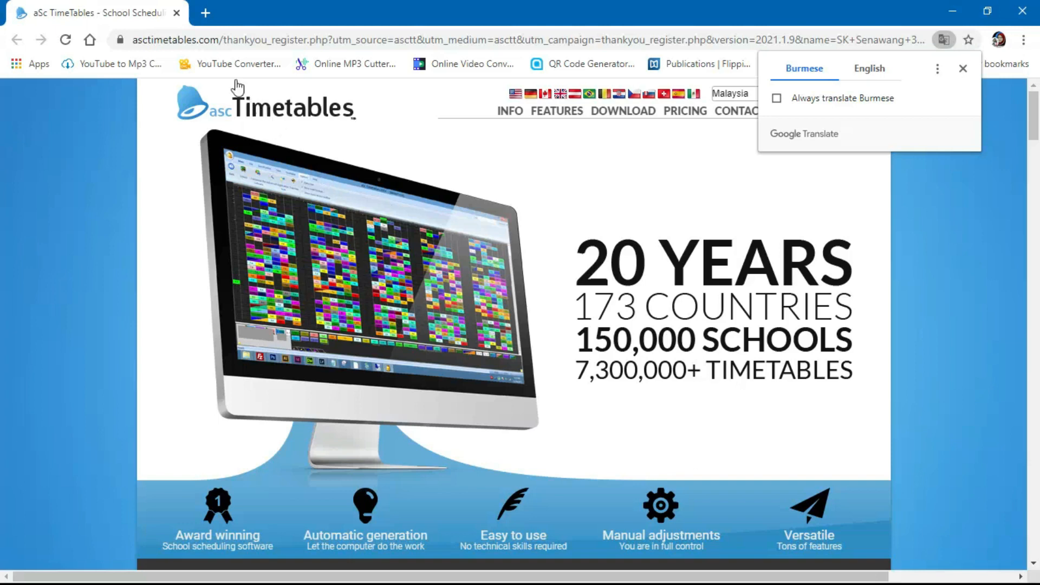
- Close the registration page in Chrome and start a new timetable file from the File menu
left_click(176, 13)
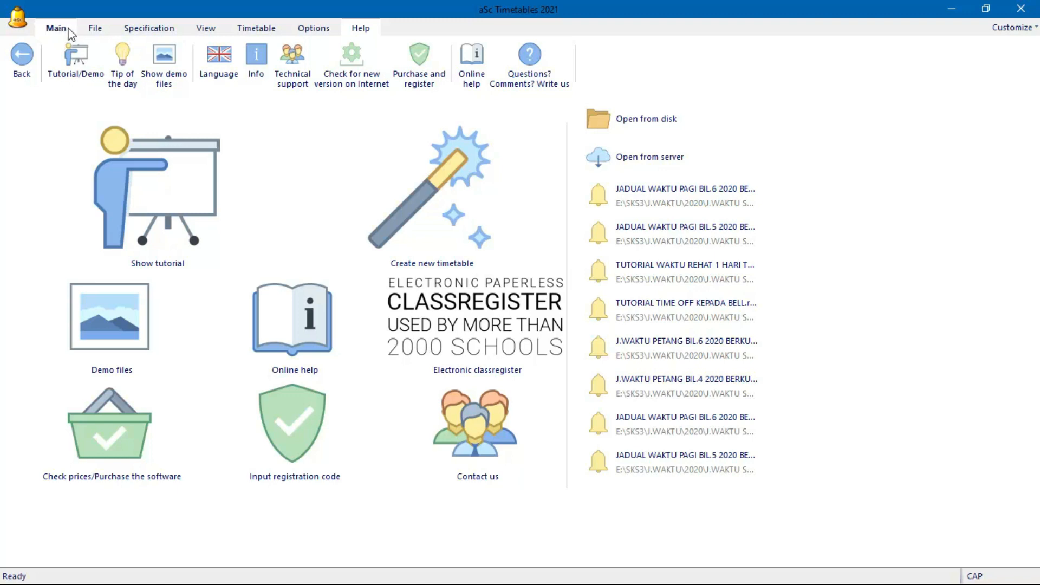
left_click(93, 32)
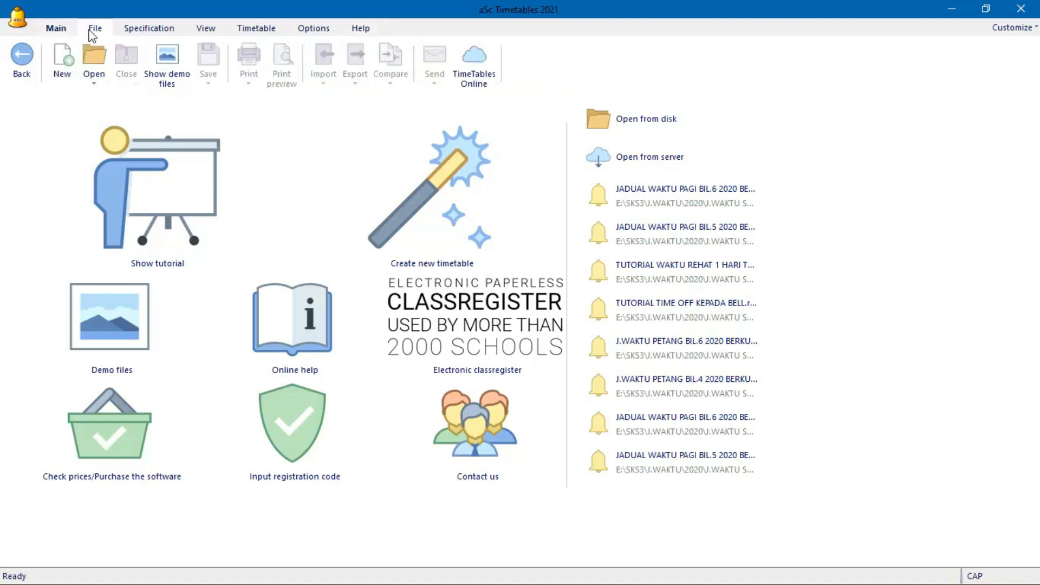
left_click(65, 63)
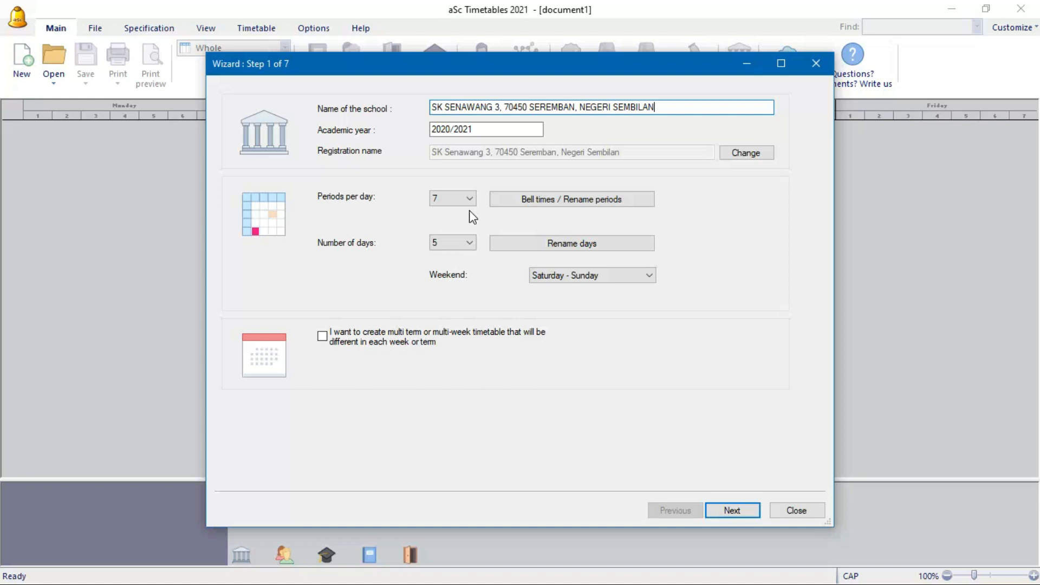
- Change periods per day from 7 to 12 and list their bell times, 8:00 to 20:45
left_click(469, 199)
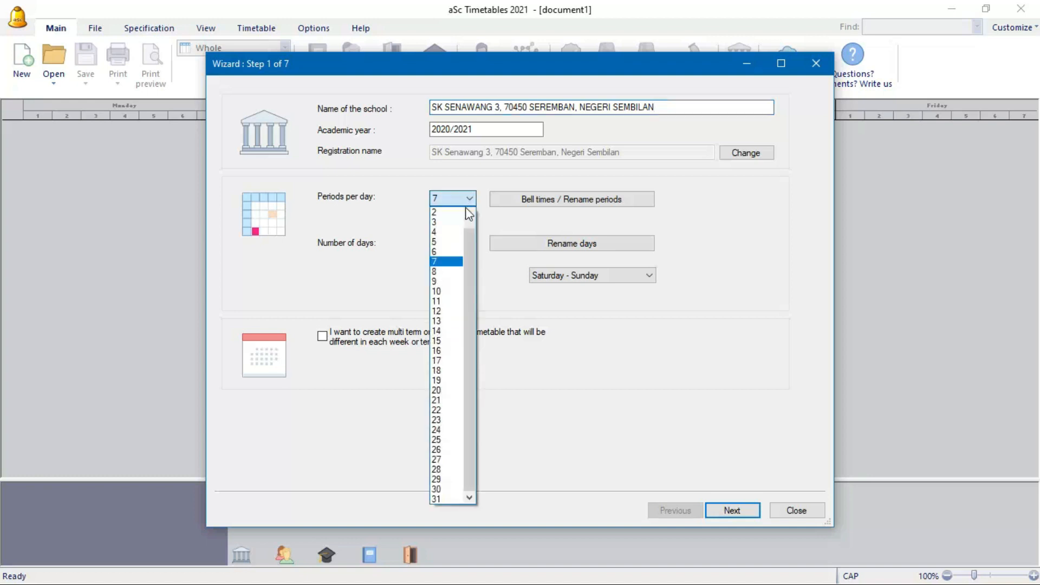
left_click(441, 313)
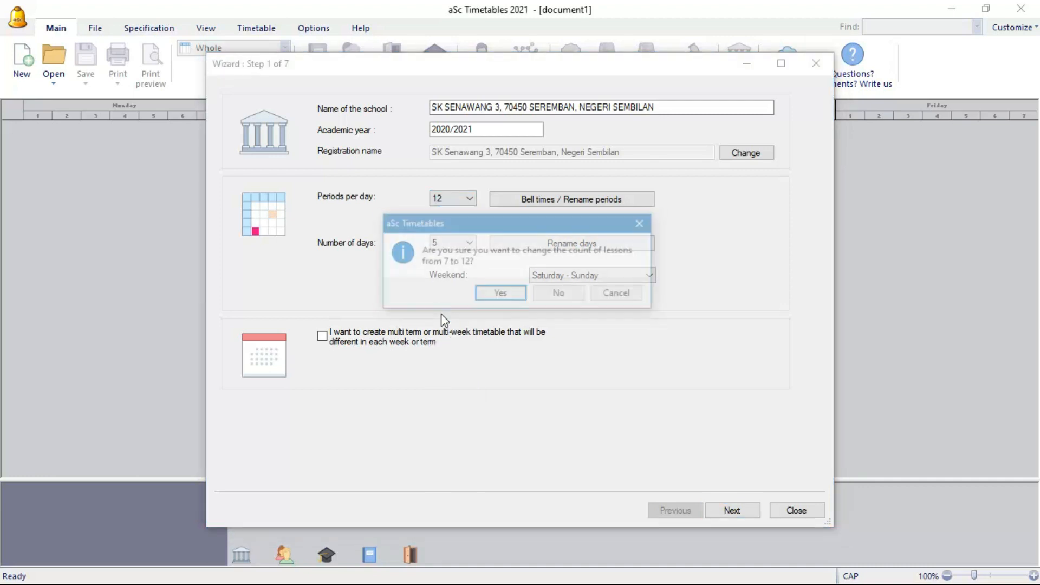
left_click(500, 295)
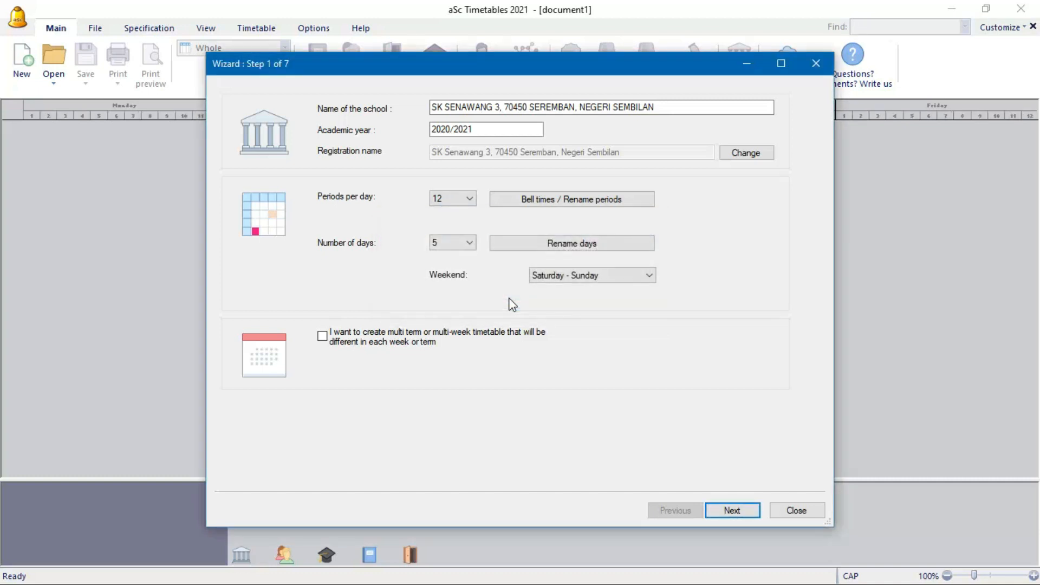
left_click(519, 200)
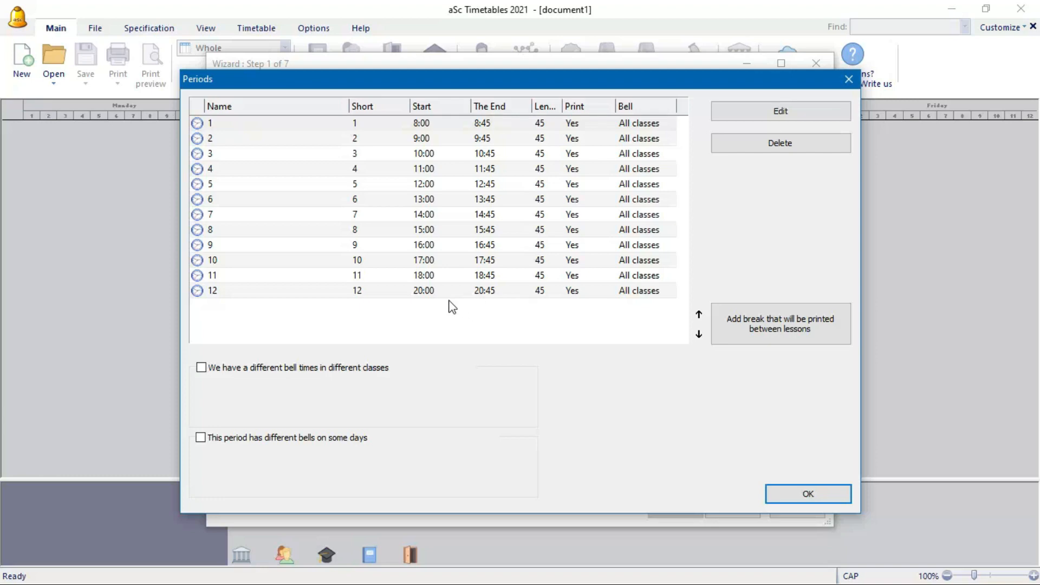
- Change period 1's bell time to 7:30–8:00
left_click(449, 130)
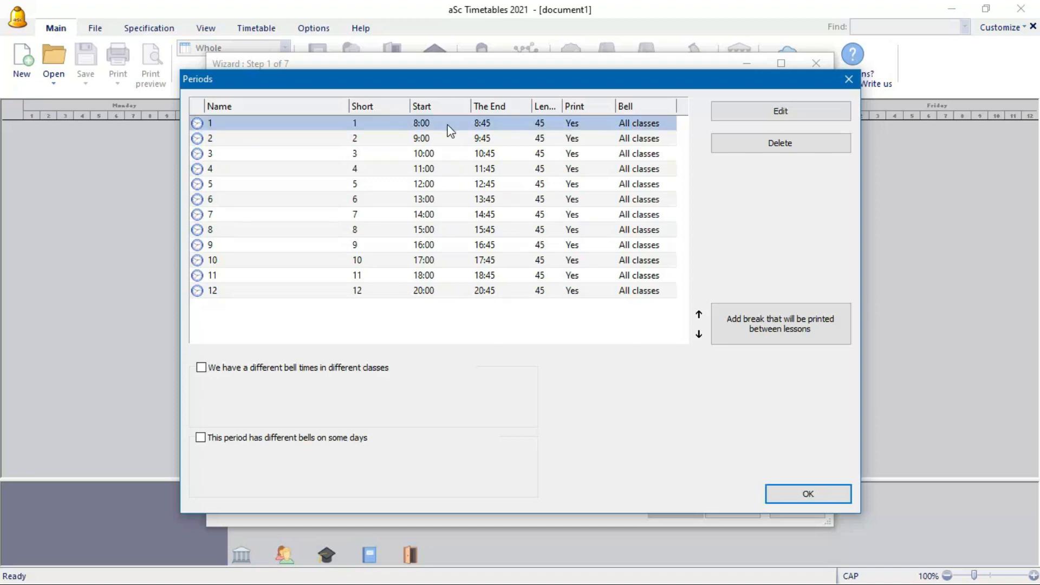
left_click(745, 113)
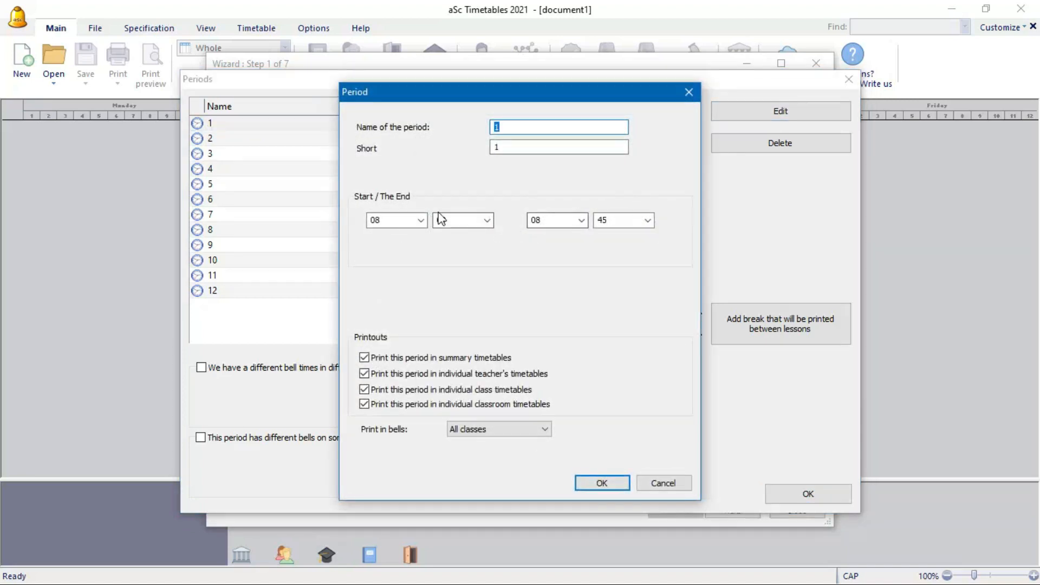
left_click(420, 220)
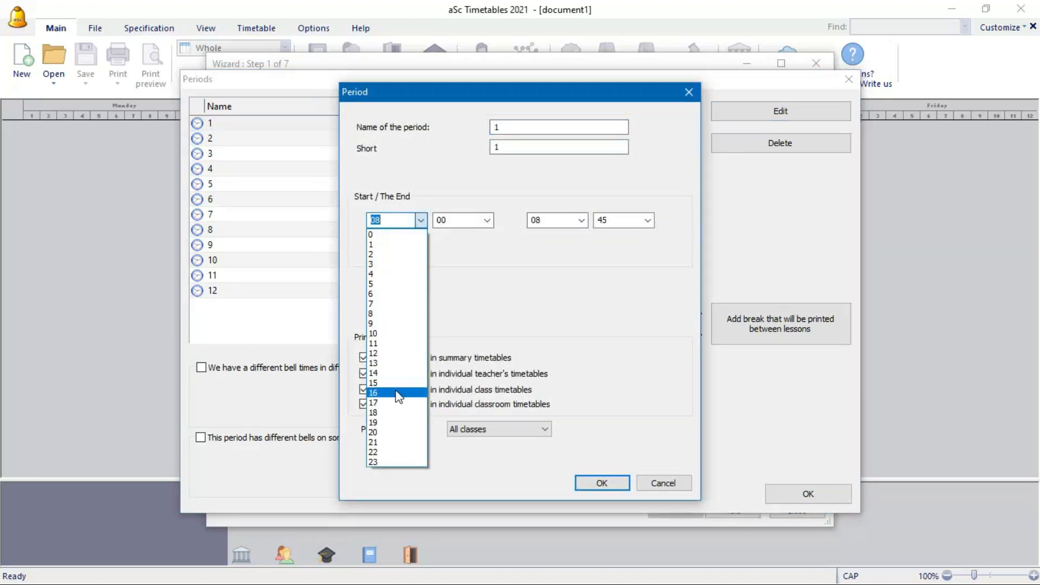
left_click(388, 303)
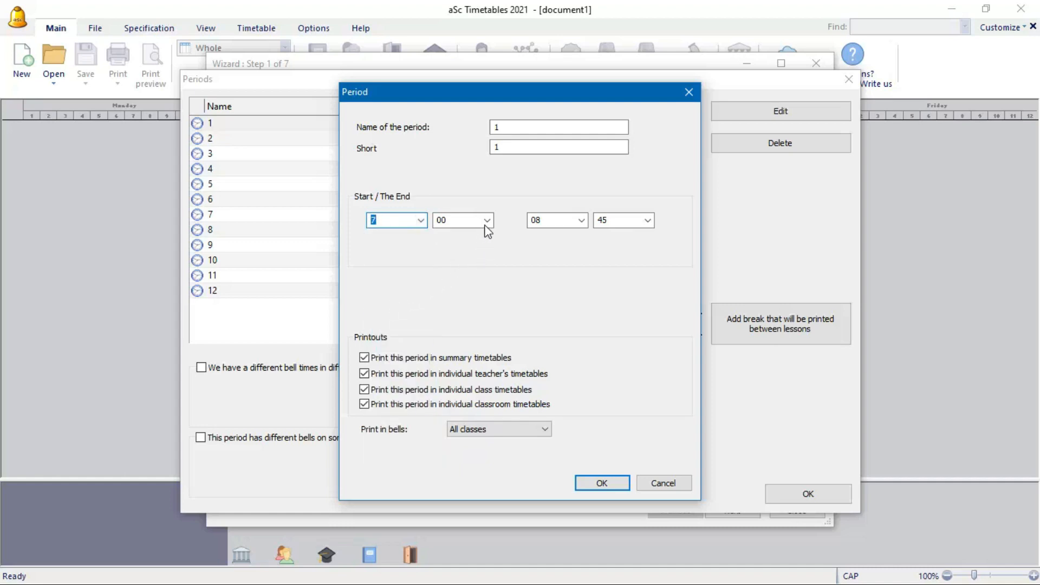
left_click(487, 220)
left_click(449, 293)
left_click(582, 221)
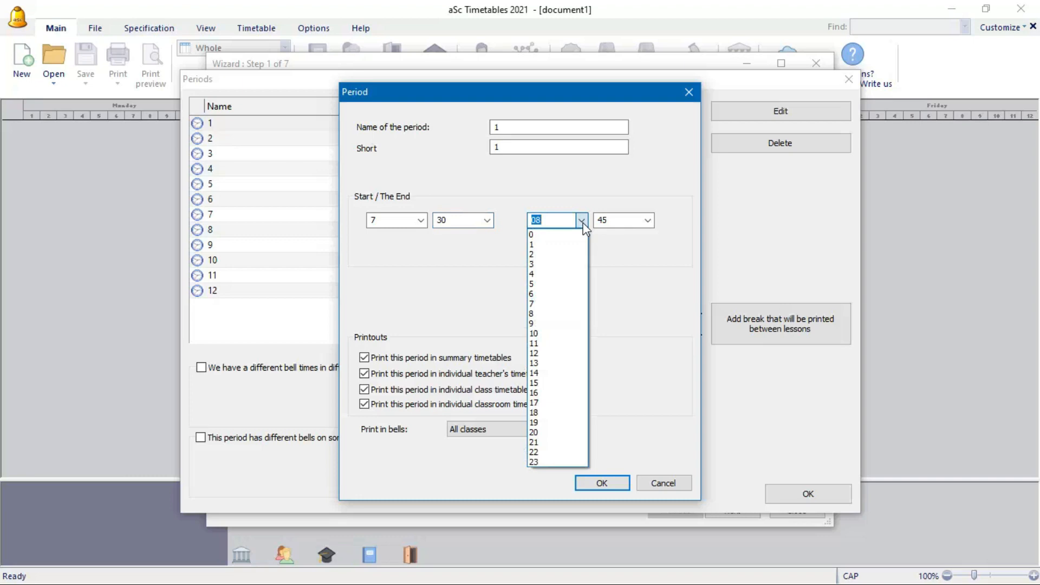
left_click(582, 220)
left_click(648, 220)
left_click(602, 234)
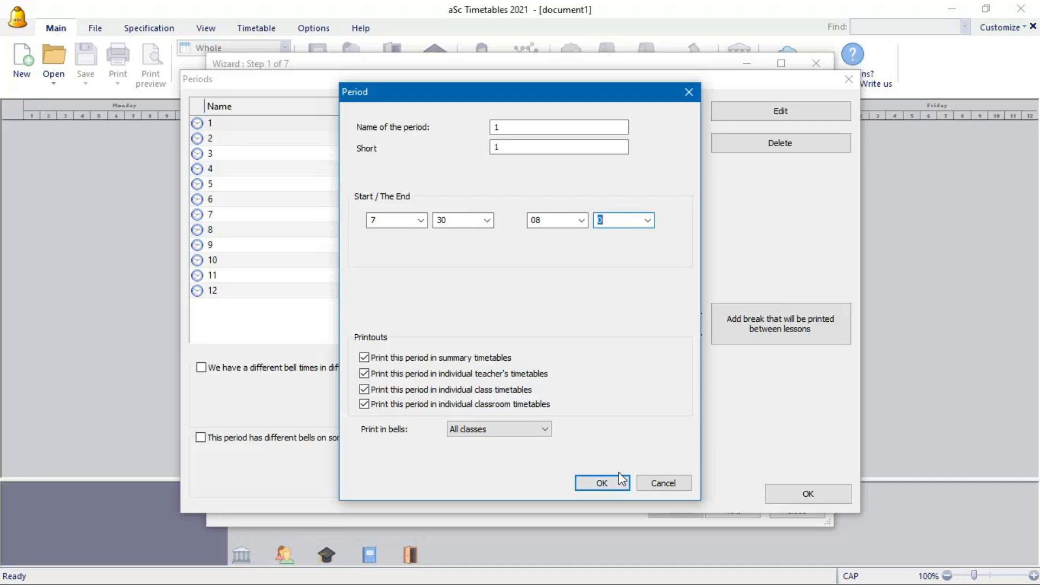
left_click(602, 482)
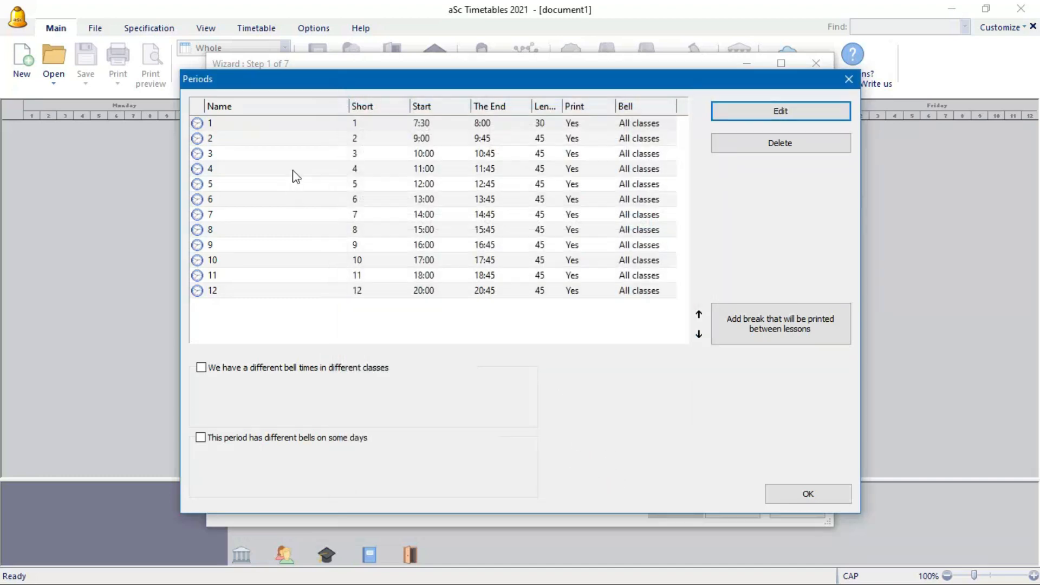
- Change period 2's bell time to 8:00–8:30
left_click(352, 140)
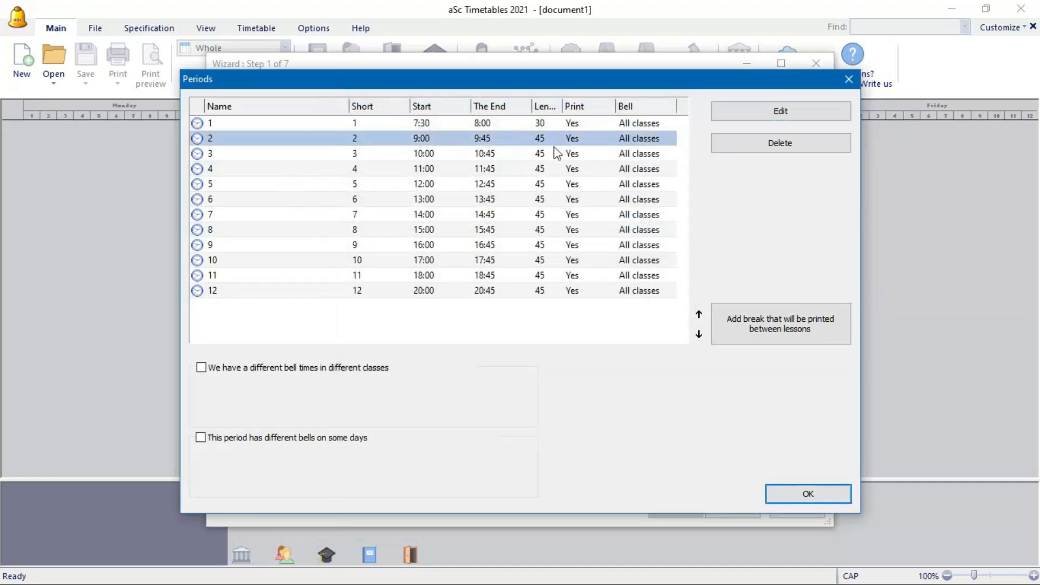
left_click(747, 107)
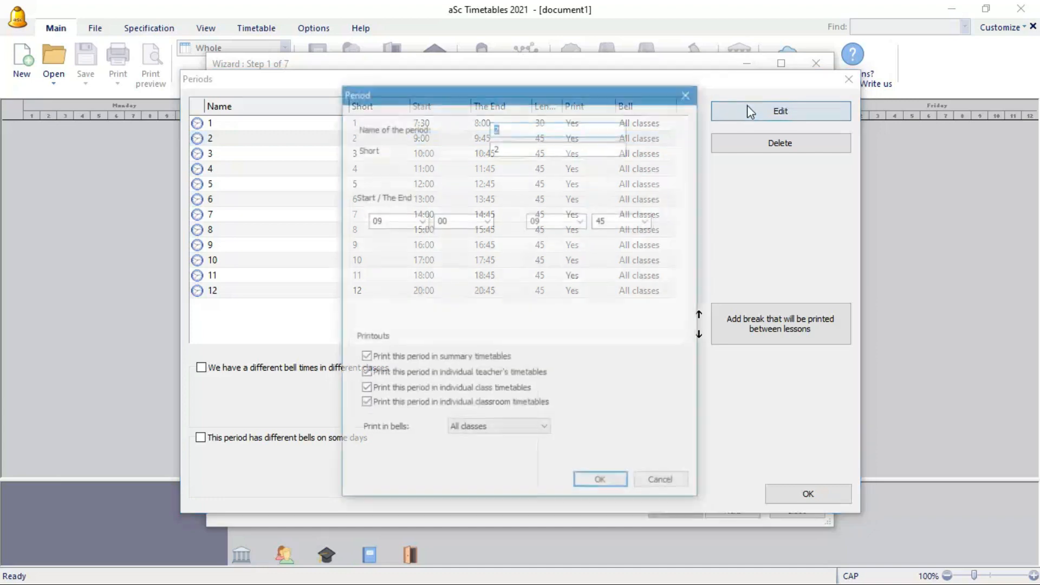
left_click(420, 221)
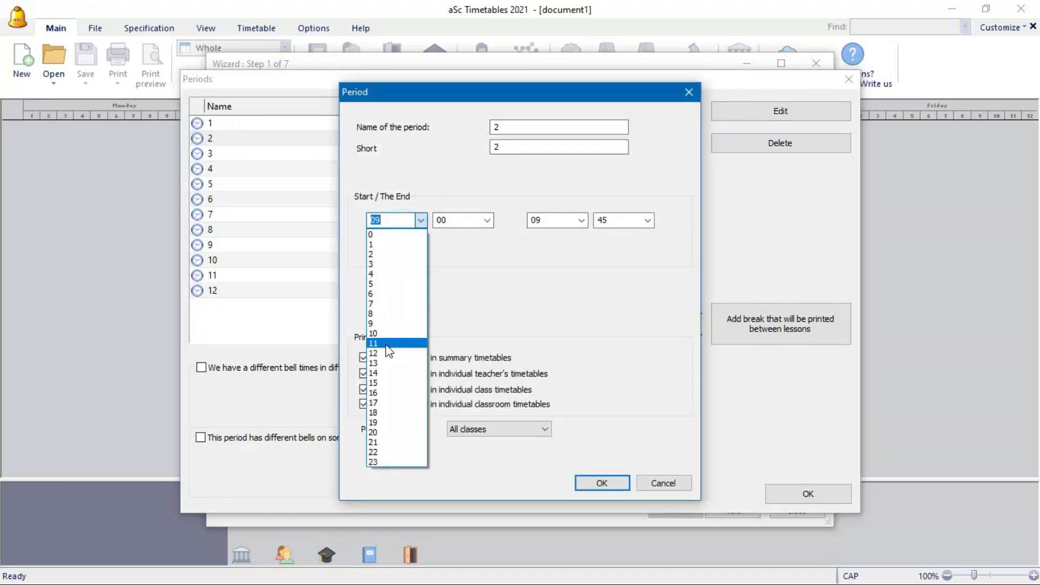
left_click(403, 314)
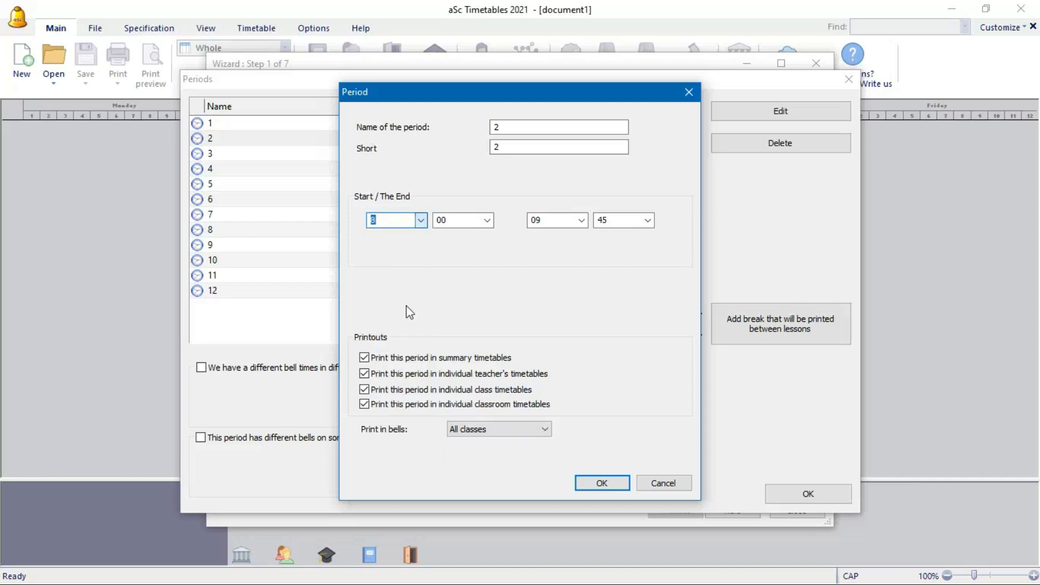
left_click(581, 220)
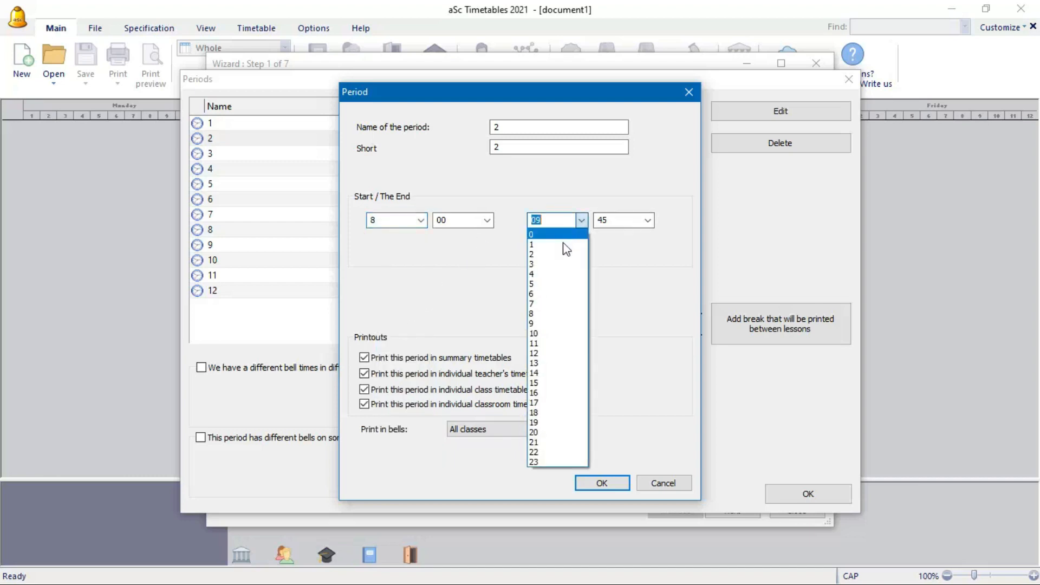
left_click(555, 316)
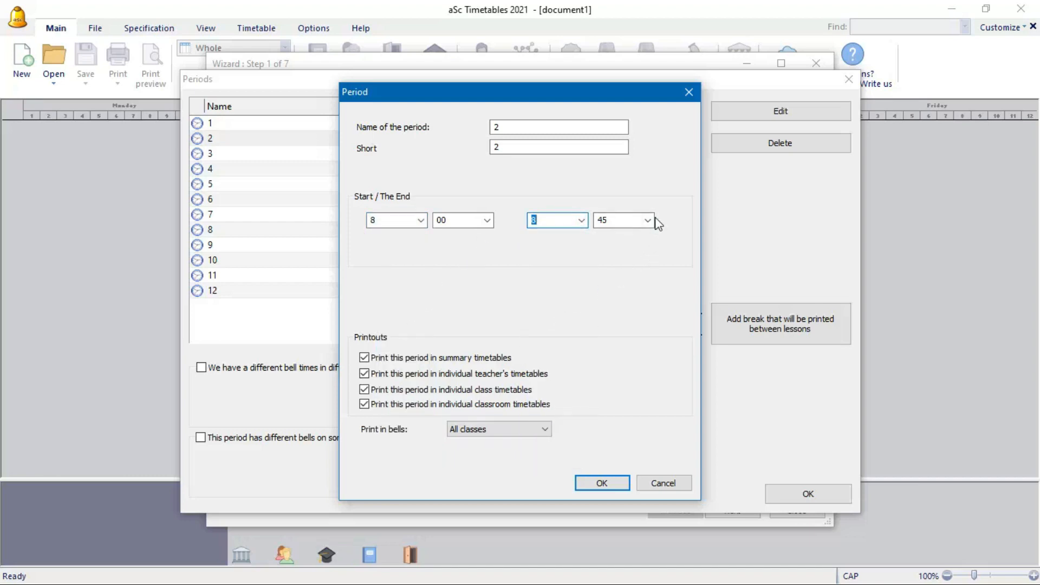
left_click(648, 220)
left_click(615, 295)
left_click(594, 483)
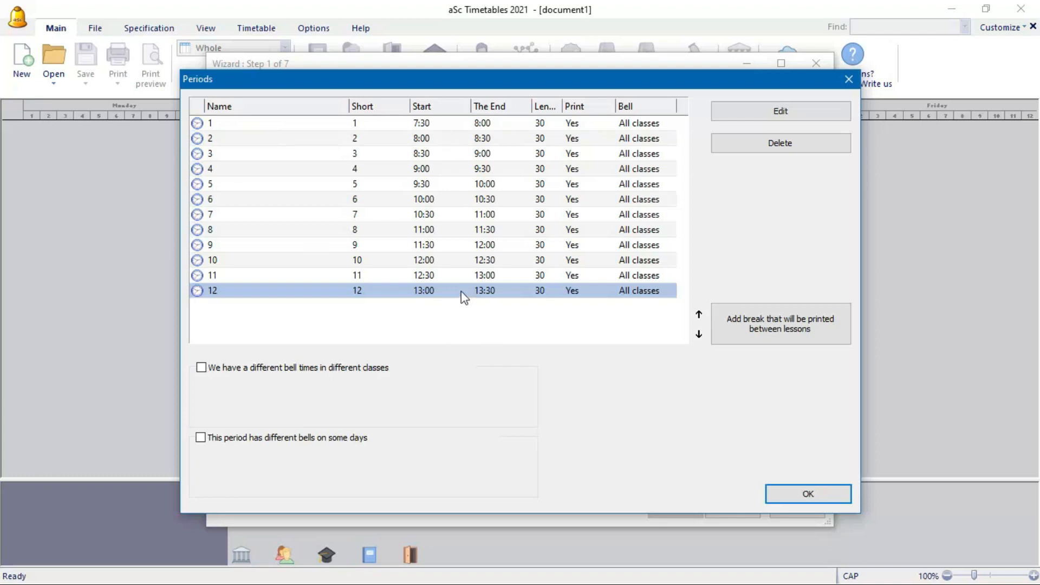
- Delete period 12 and close the periods list with OK
left_click(754, 144)
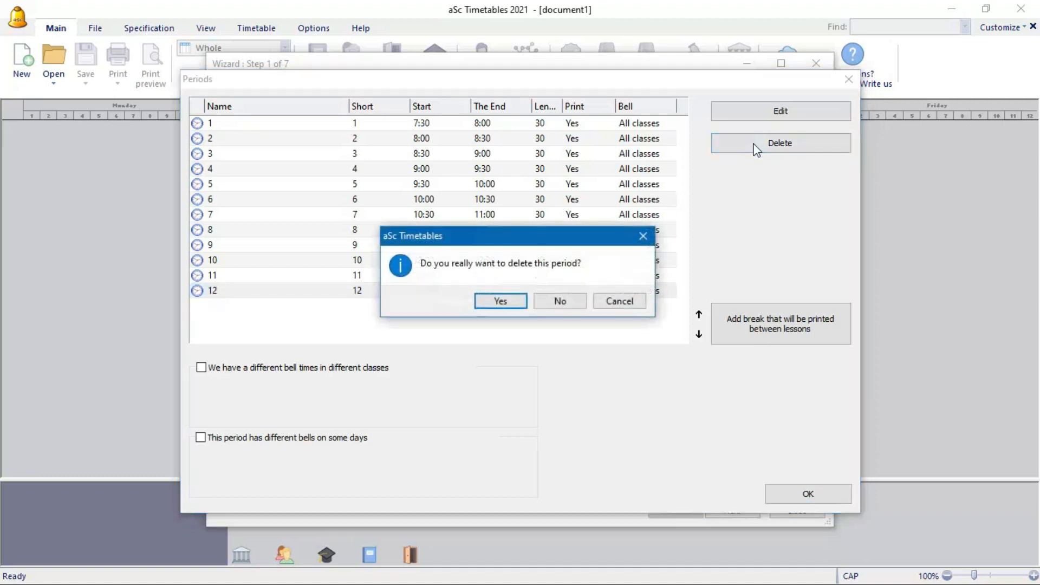
left_click(501, 302)
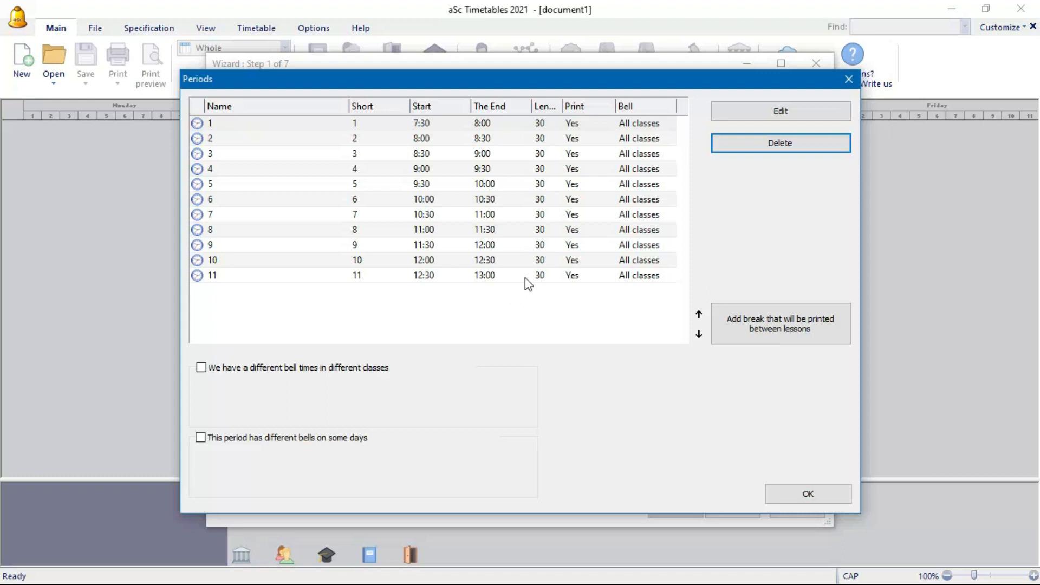
left_click(774, 497)
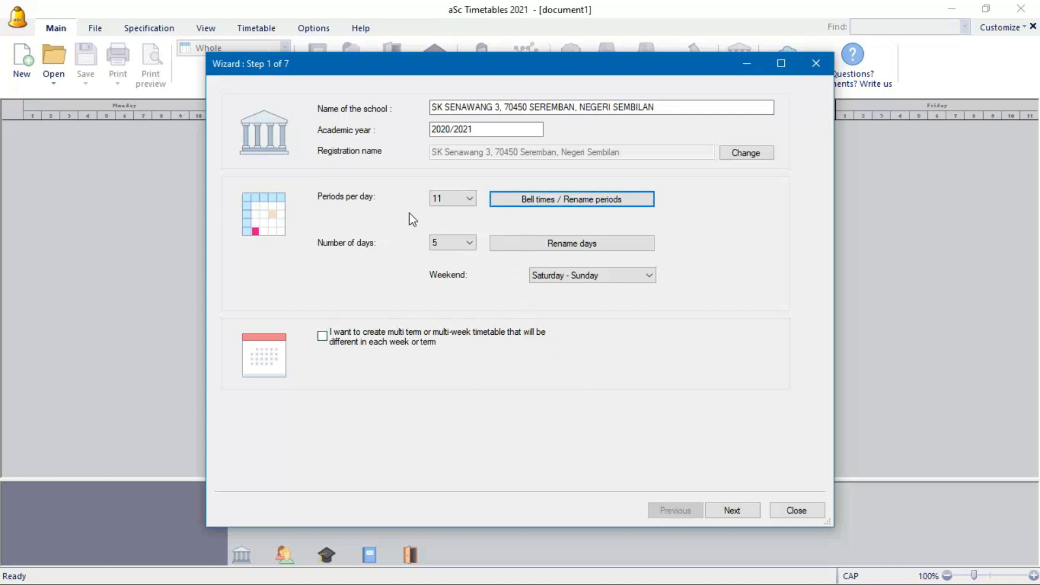
- Set periods per day back to 12 and confirm the change
left_click(470, 199)
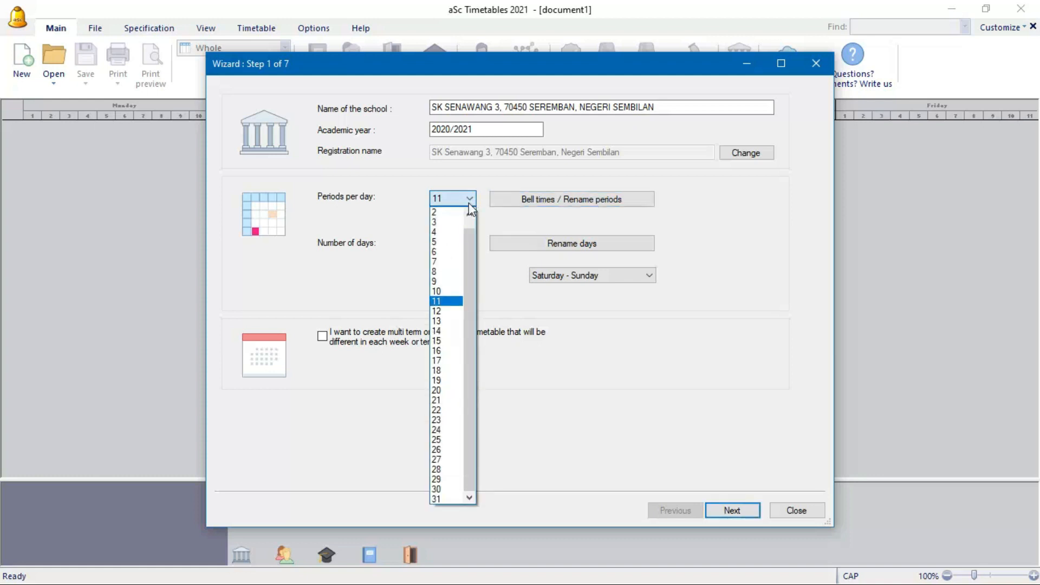
left_click(444, 312)
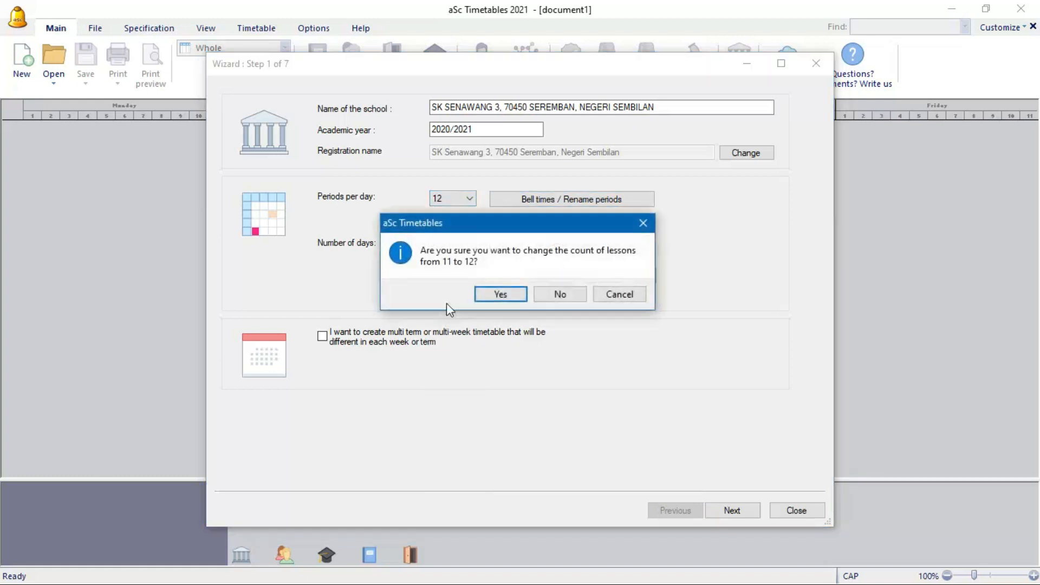
left_click(500, 294)
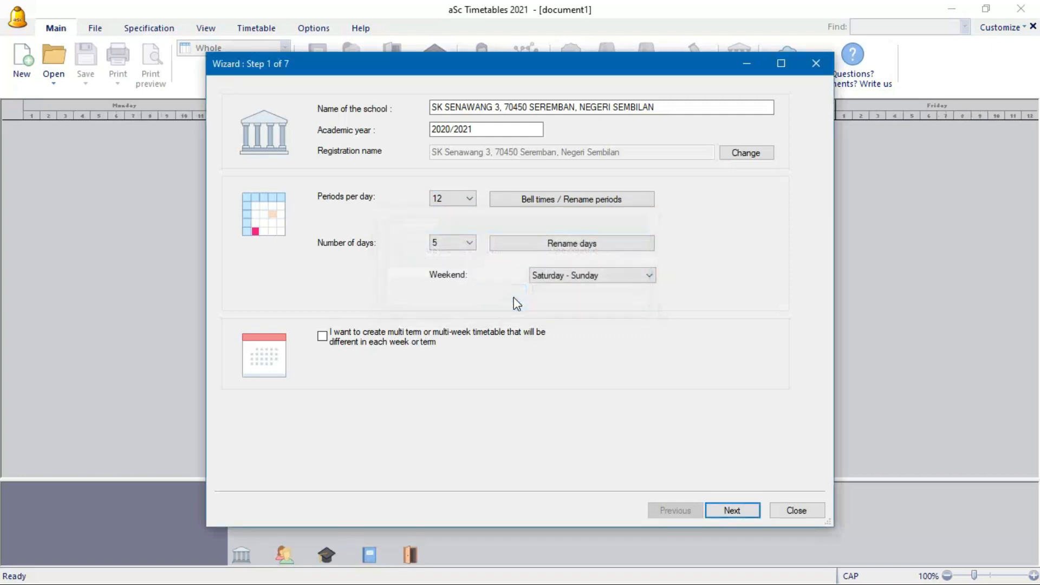
- Set period 12's bell time to 13:00–13:30 and close the periods list
left_click(515, 206)
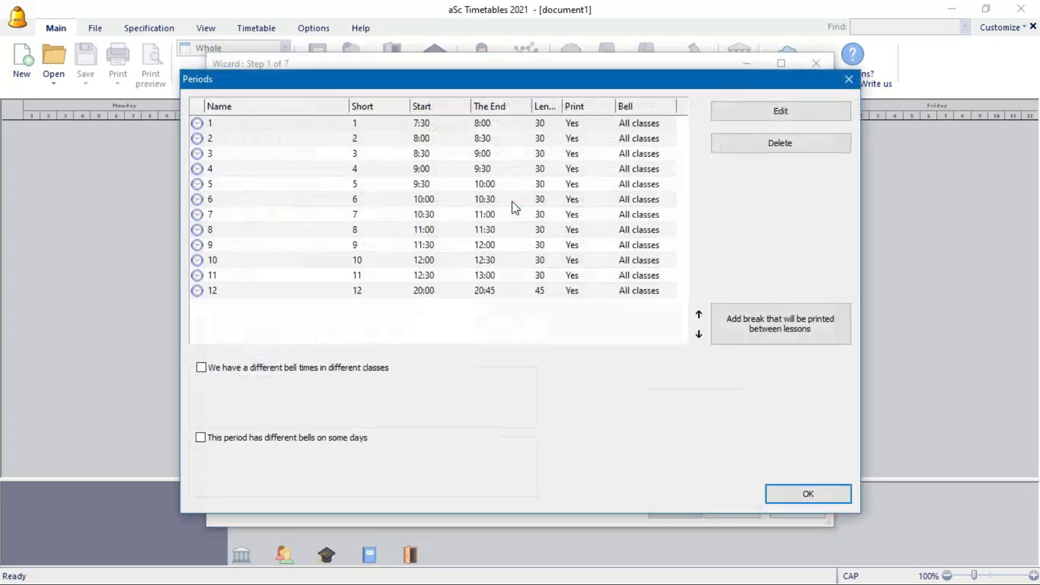
double_click(436, 293)
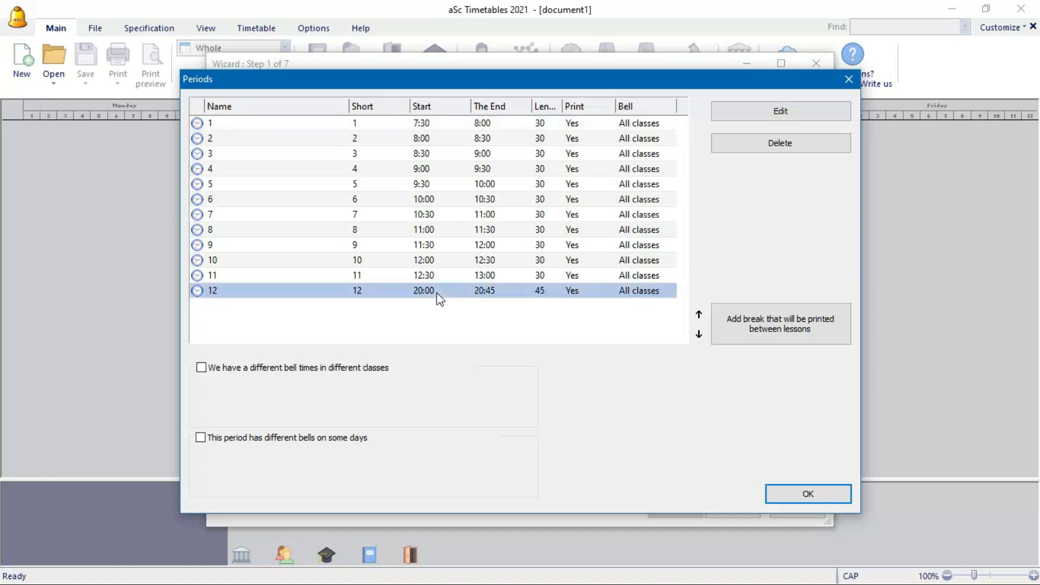
left_click(421, 220)
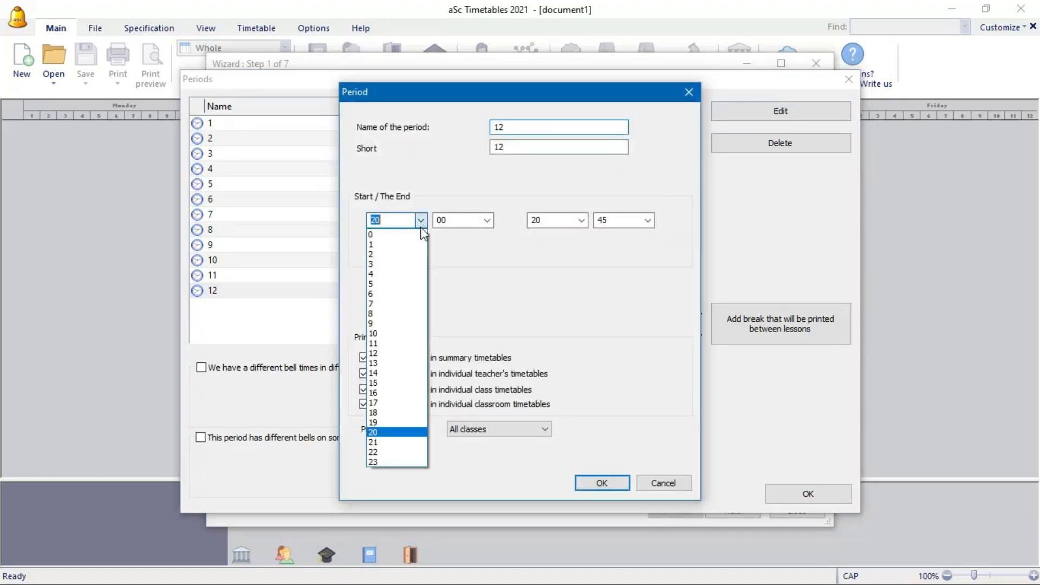
left_click(400, 360)
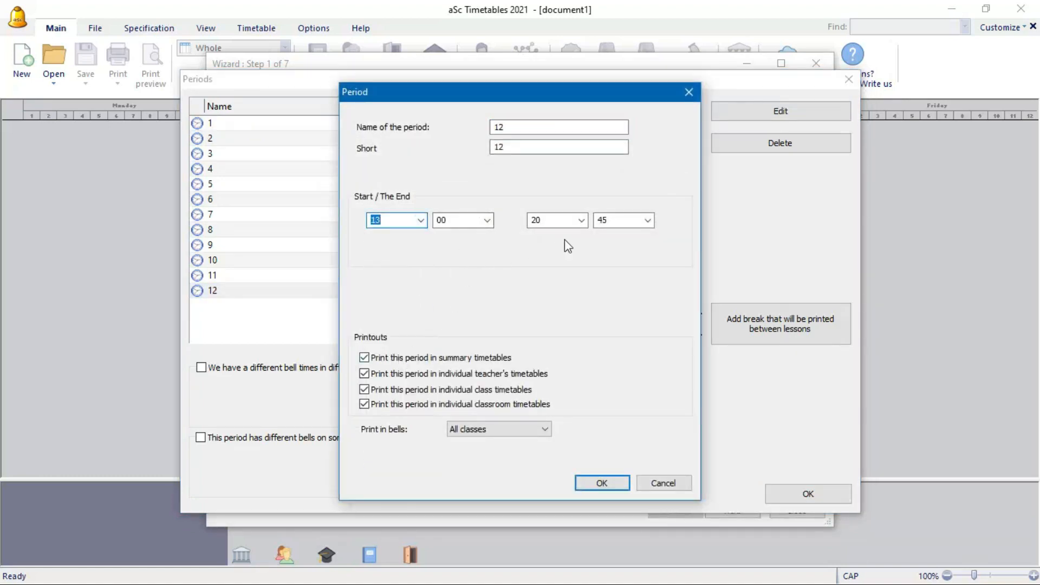
left_click(581, 220)
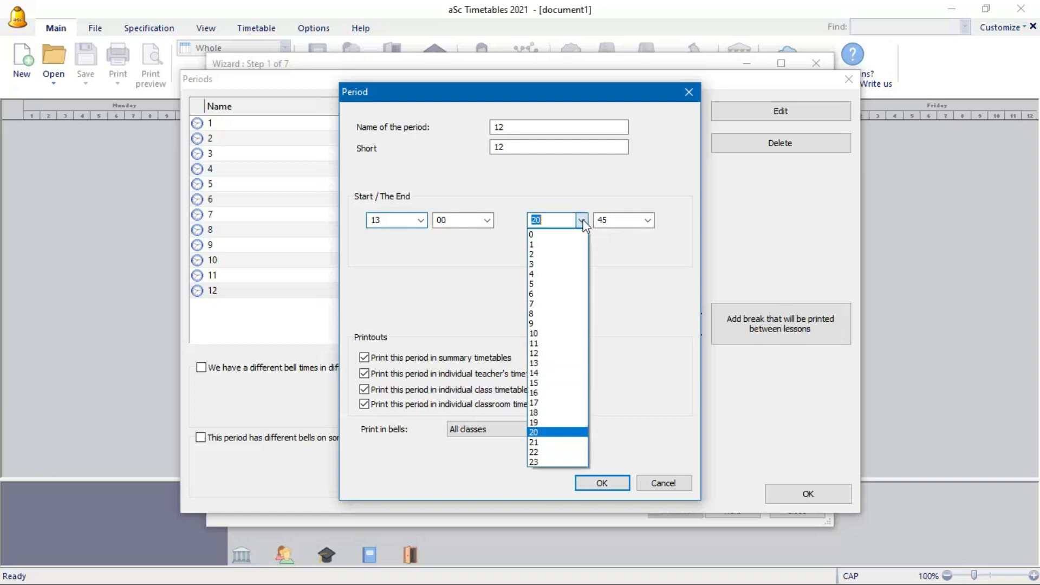
left_click(542, 363)
left_click(647, 220)
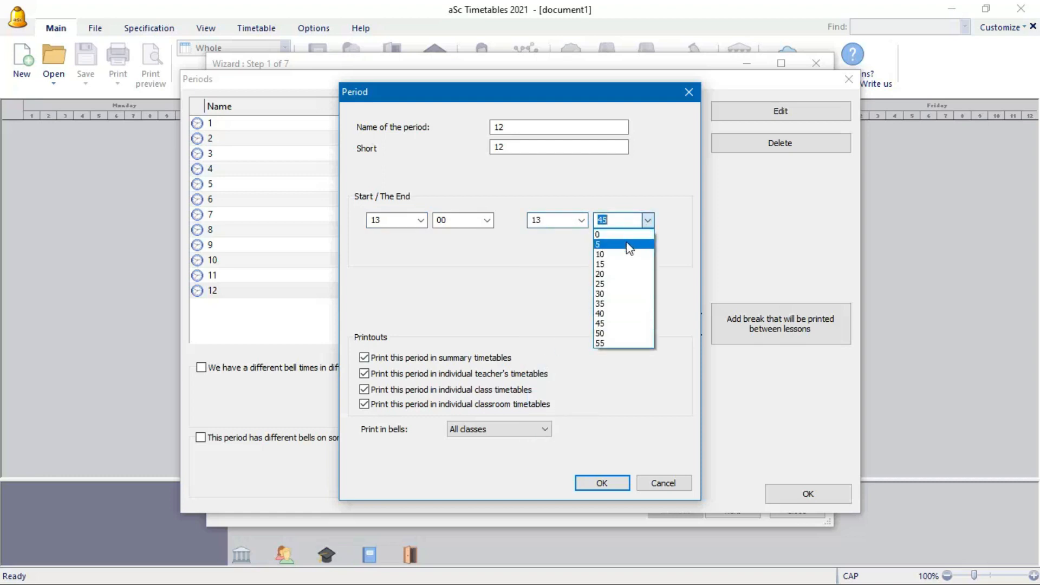
left_click(614, 294)
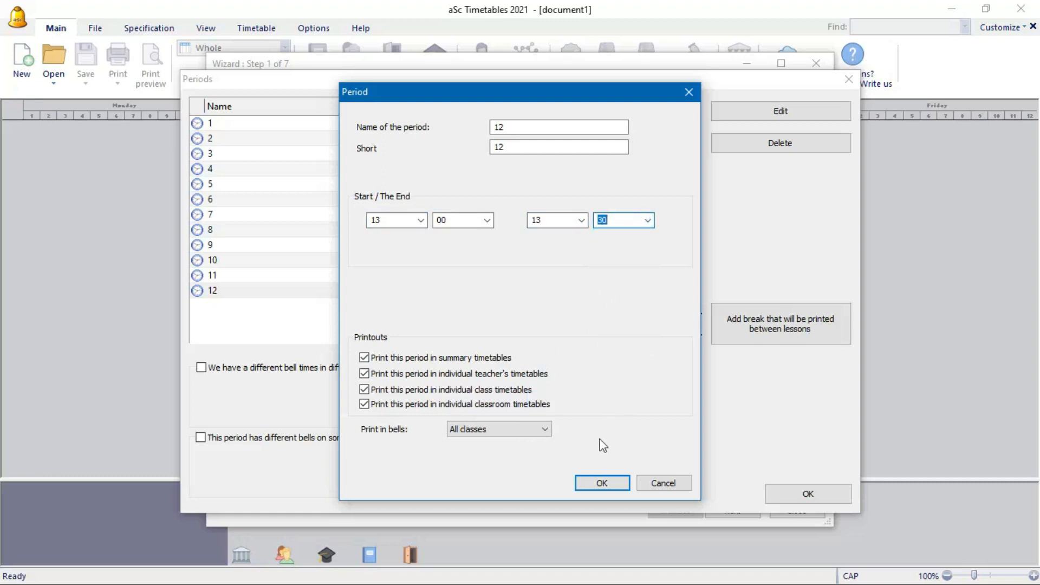
left_click(612, 484)
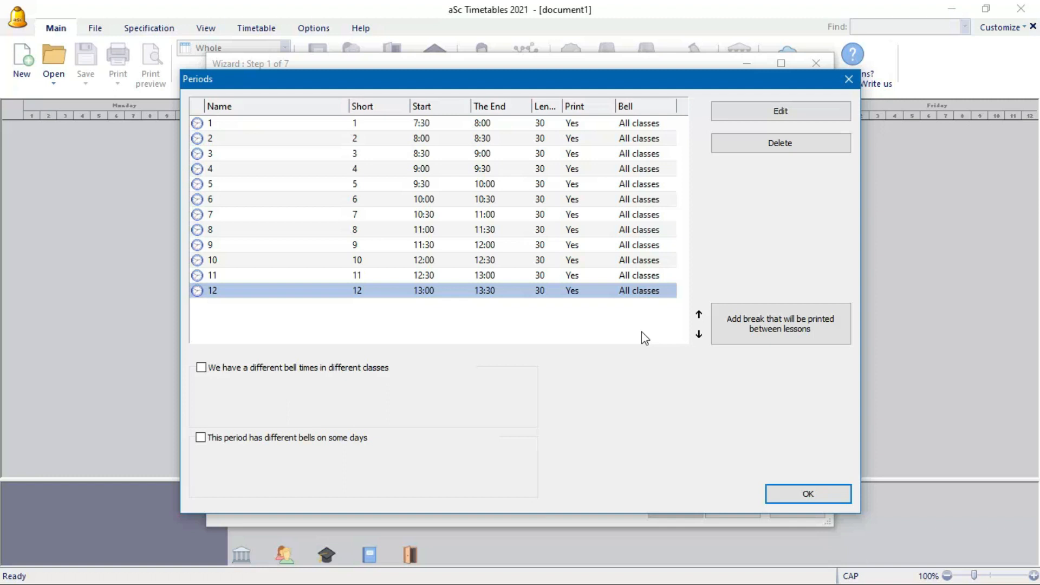
left_click(806, 494)
- Keep the number of days per week at 5
left_click(584, 243)
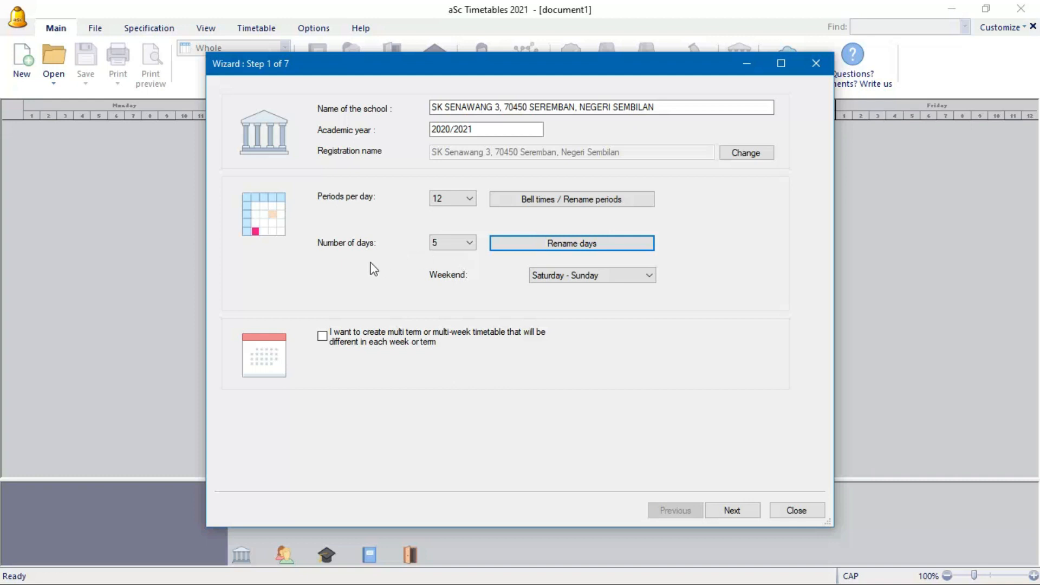
left_click(470, 243)
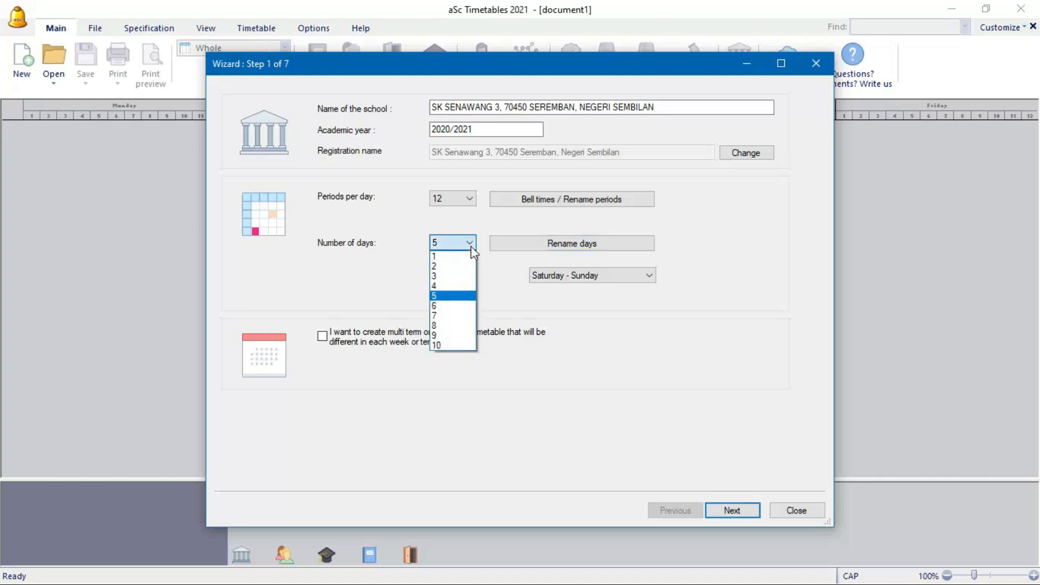
left_click(470, 243)
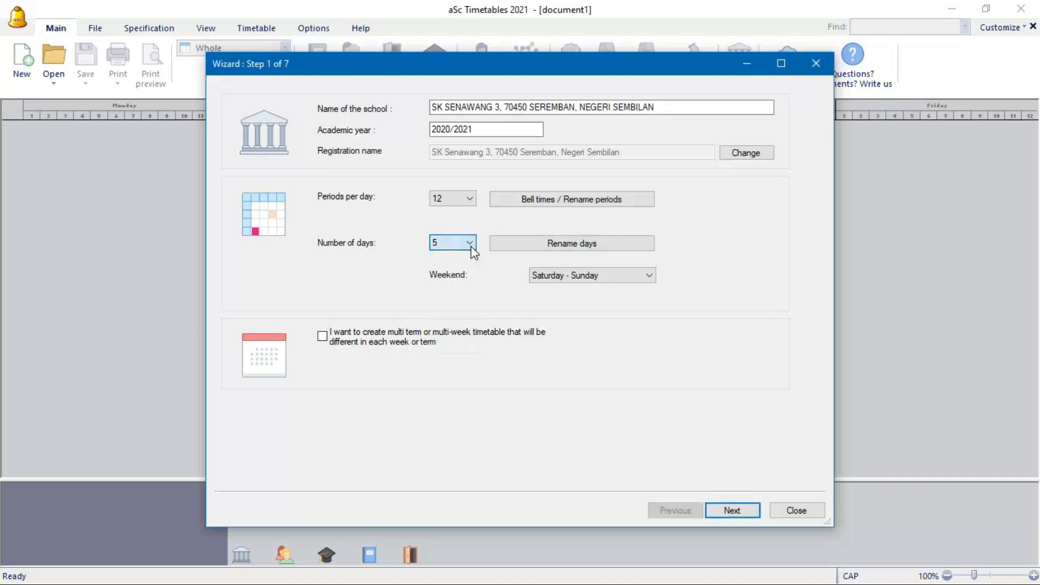
- Rename Monday to 'Isnin' with short name 'Isn' and accept the Days list
left_click(530, 246)
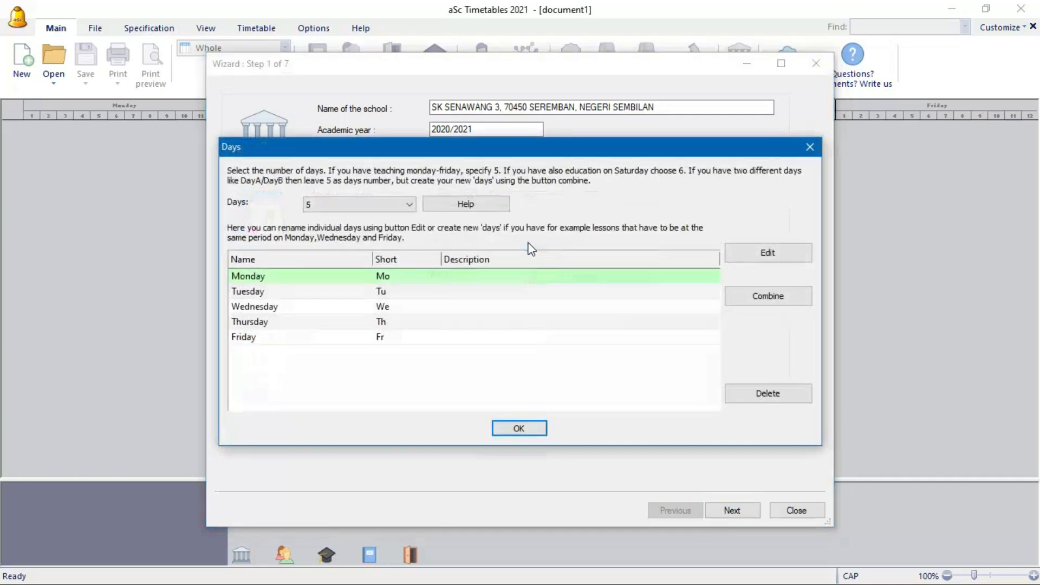
left_click(736, 257)
left_click_drag(550, 219, 467, 224)
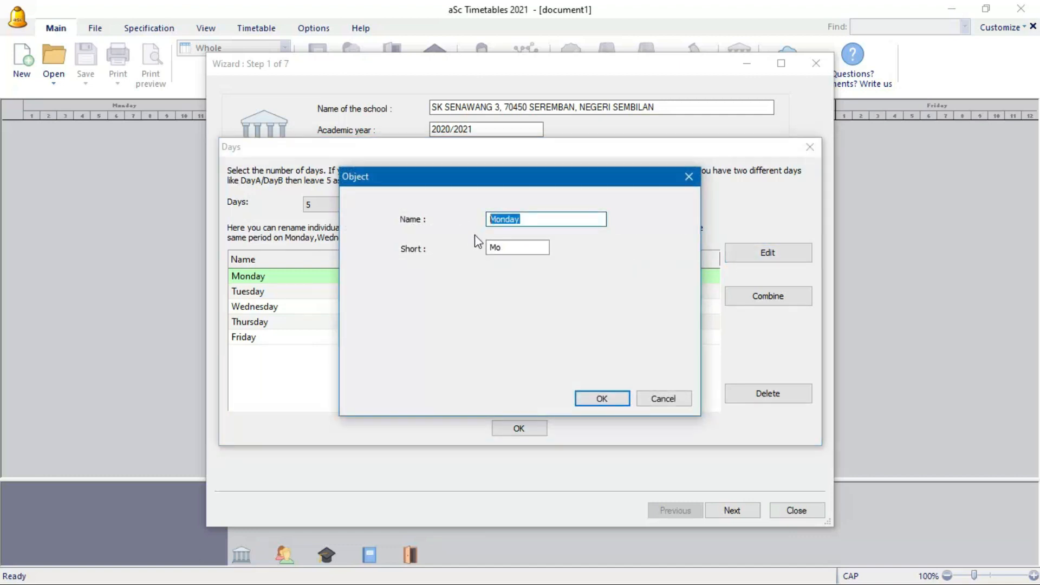
type("iSNIN")
key("BackSpace")
key("BackSpace")
key("BackSpace")
key("BackSpace")
key("BackSpace")
type("Isnin")
left_click_drag(531, 246, 467, 261)
type("Isn")
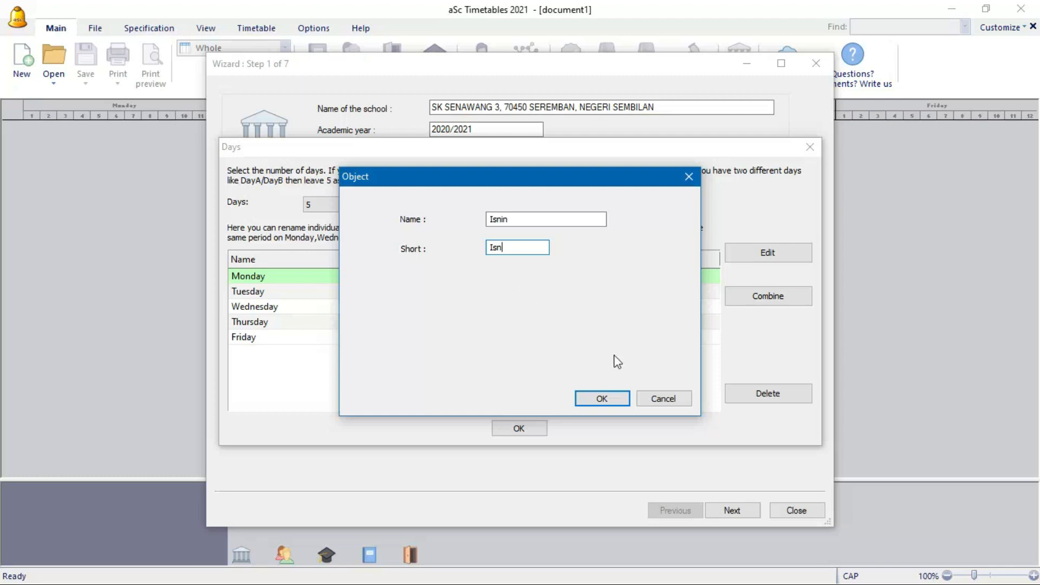
left_click(620, 399)
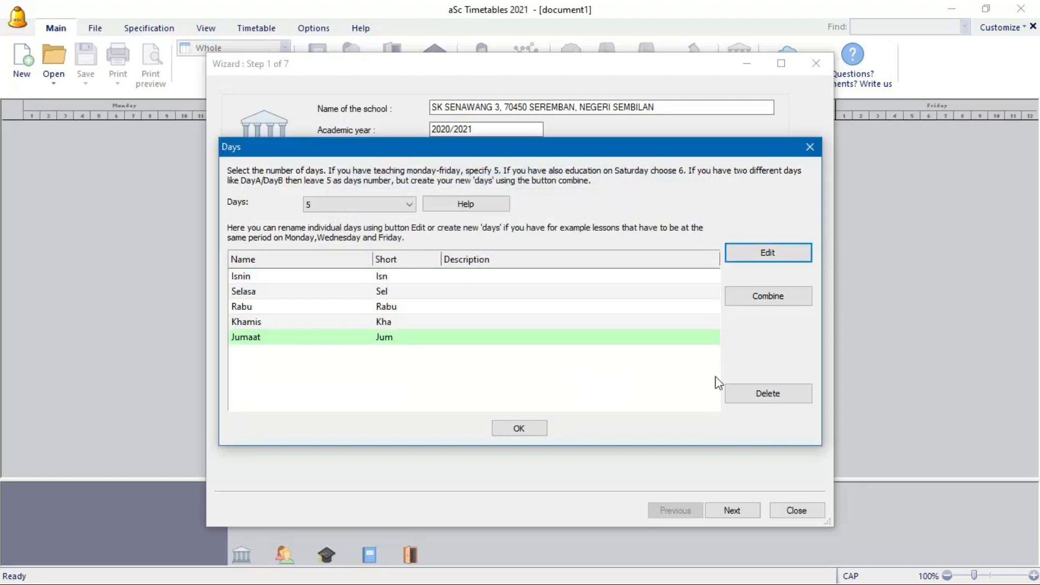
left_click(532, 430)
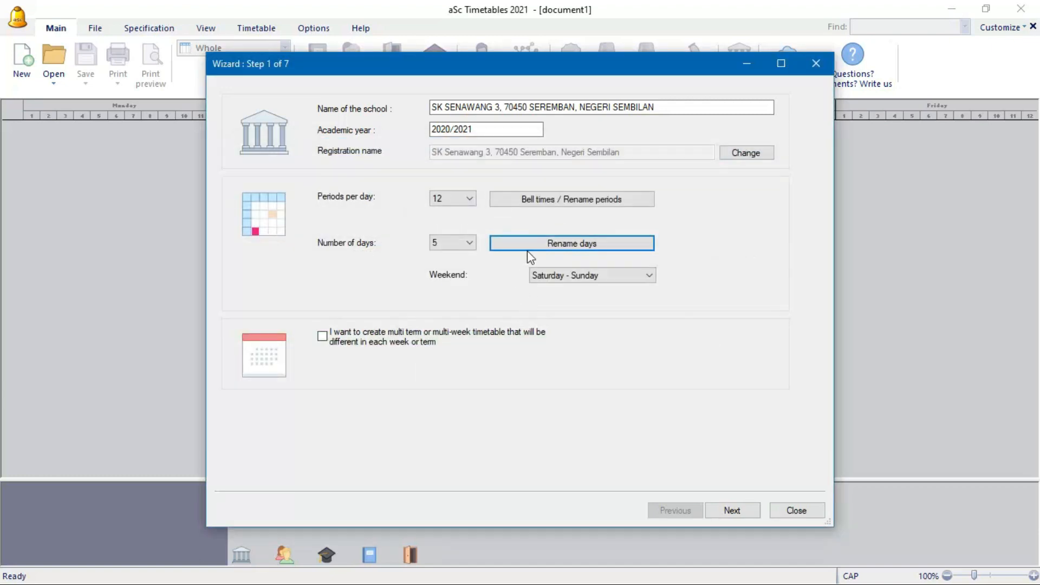
- Keep Saturday - Sunday as the weekend and advance to wizard step 2
left_click(572, 274)
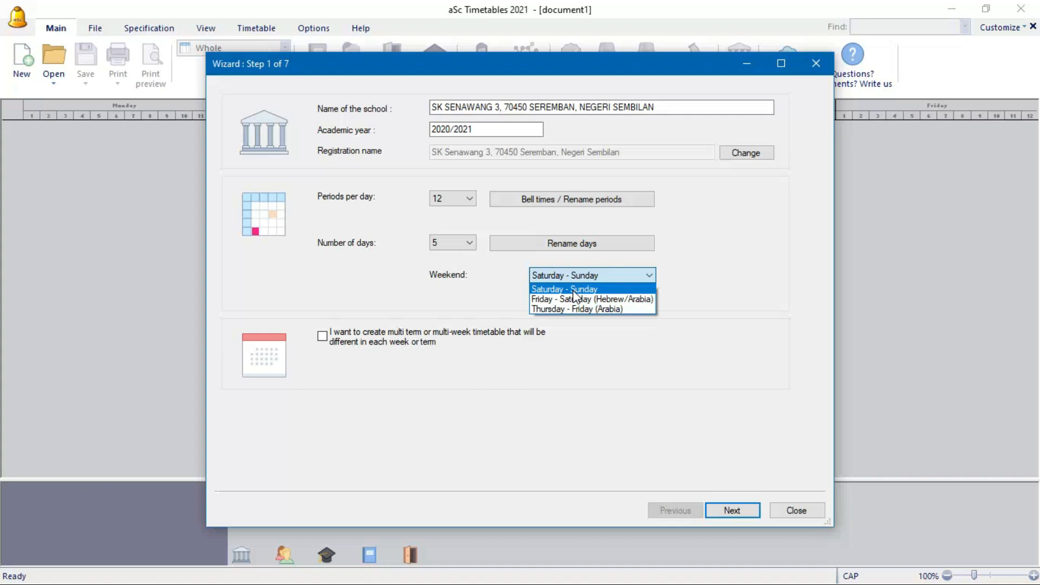
left_click(573, 291)
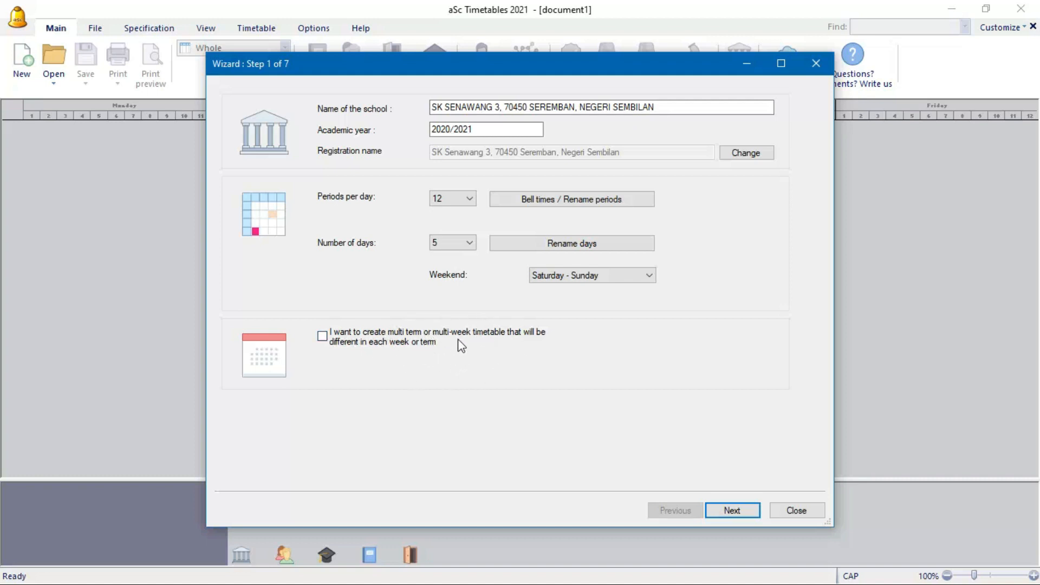
left_click(745, 513)
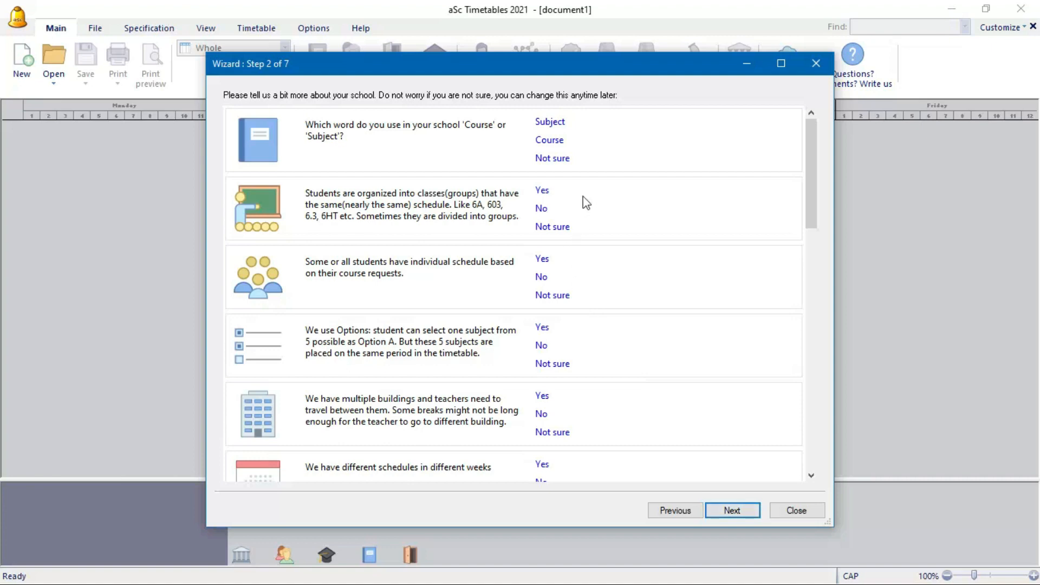
- Leave the Step 2 defaults unchanged and advance to the subjects step
scroll(625, 260, "down", 10)
scroll(624, 264, "down", 3)
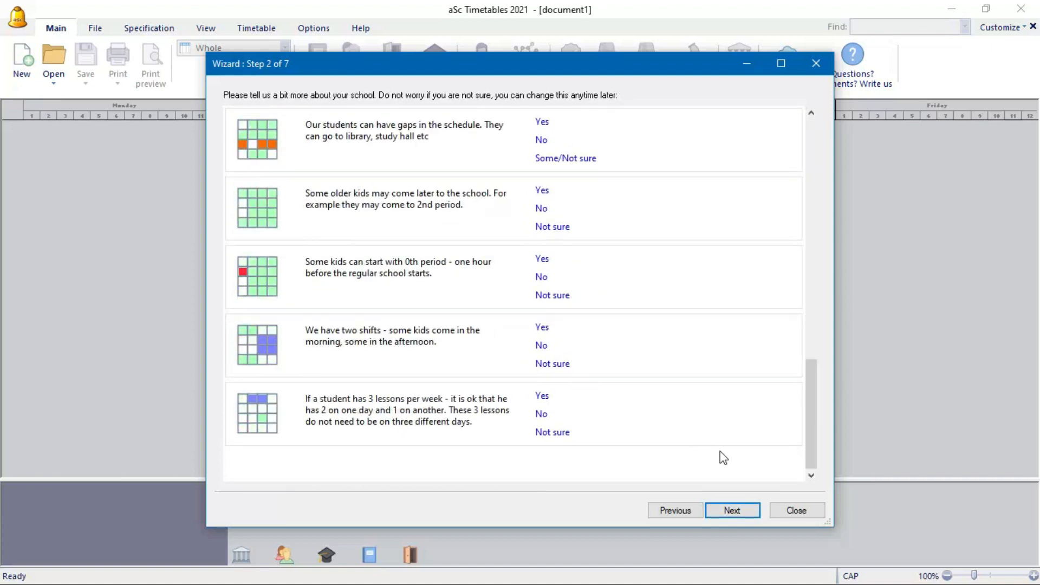
left_click(752, 511)
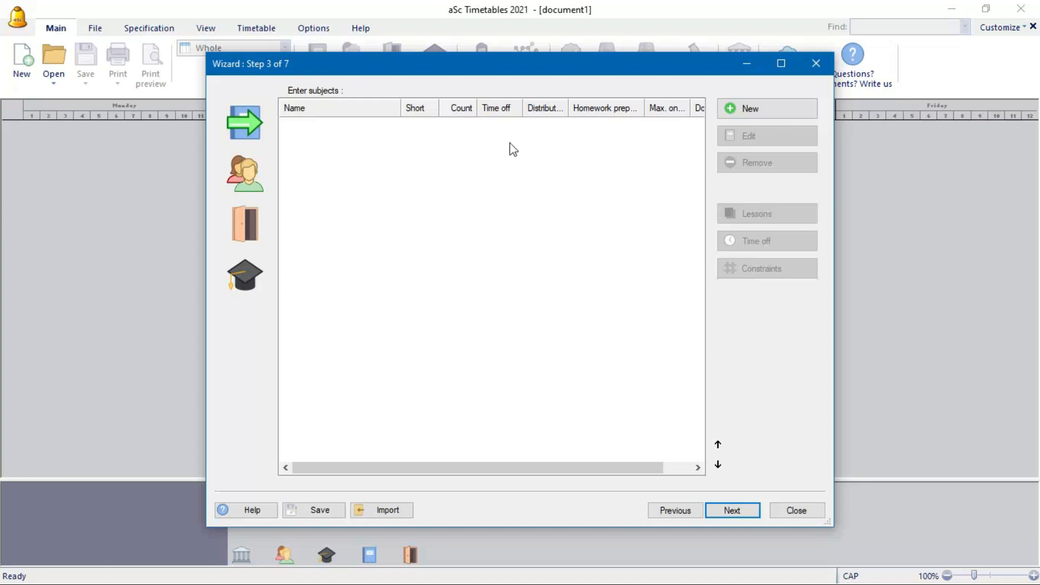
- Start a new subject titled Bahasa Melayu
left_click(752, 110)
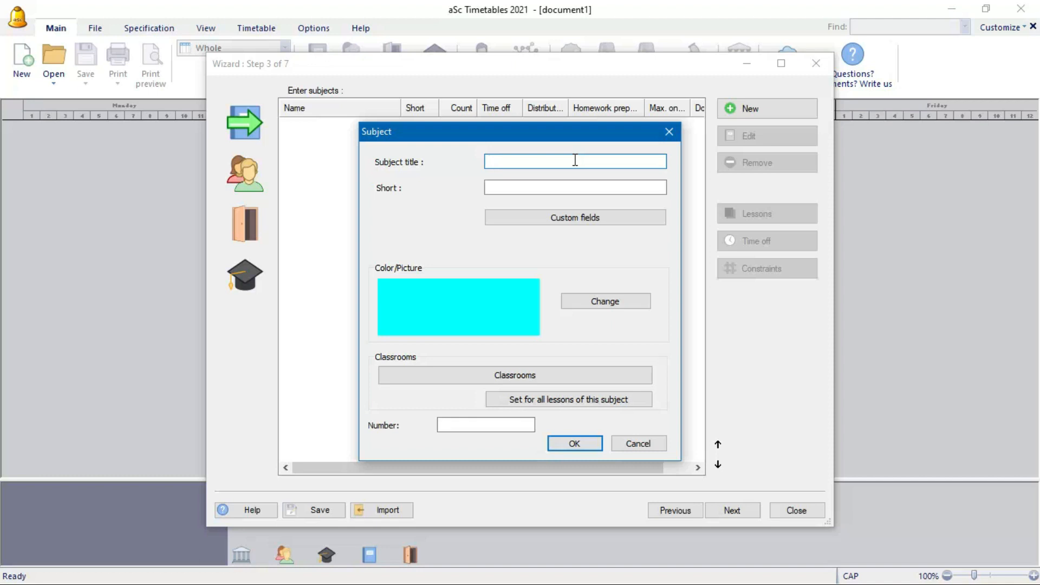
type("Bahasa Melayu")
left_click(528, 185)
- Give Bahasa Melayu a light red background colour and begin choosing its picture
left_click(576, 301)
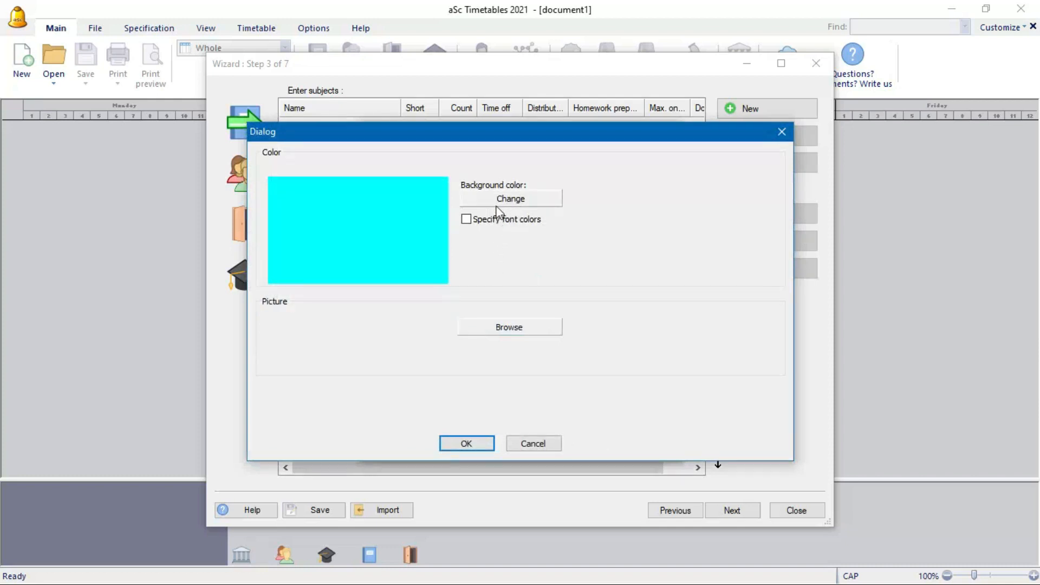
left_click(508, 200)
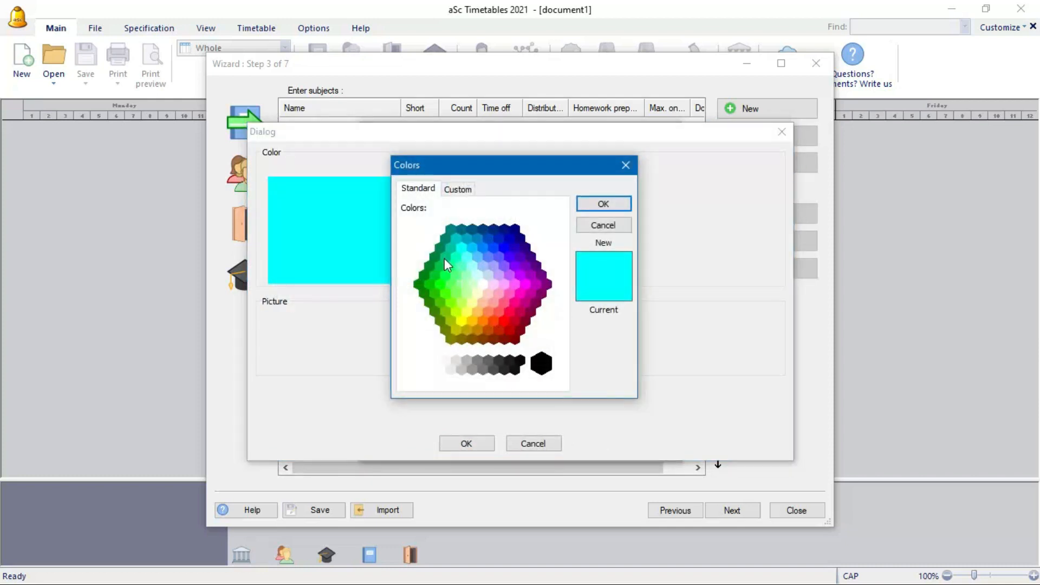
left_click(499, 312)
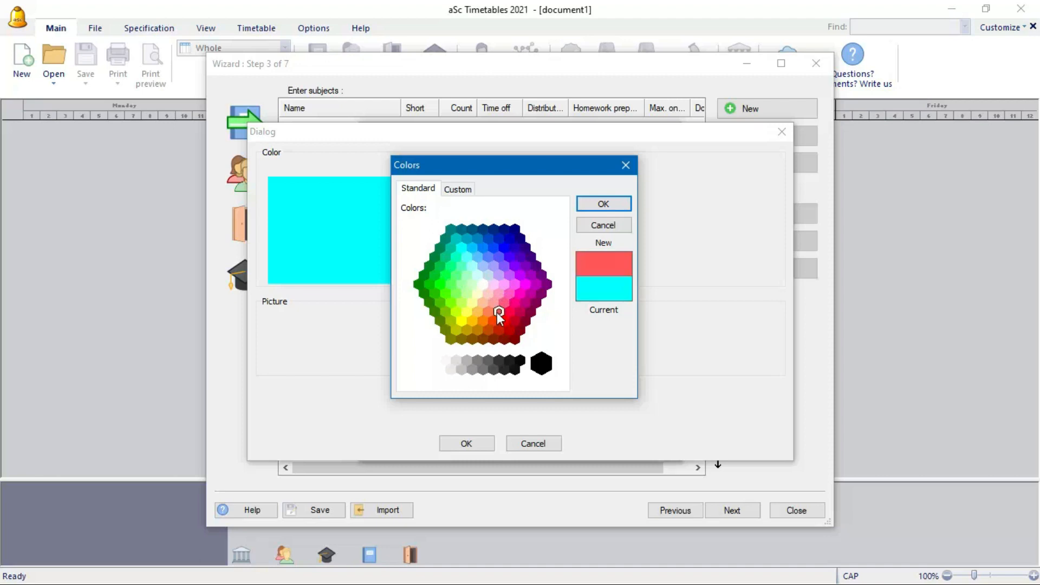
left_click(594, 208)
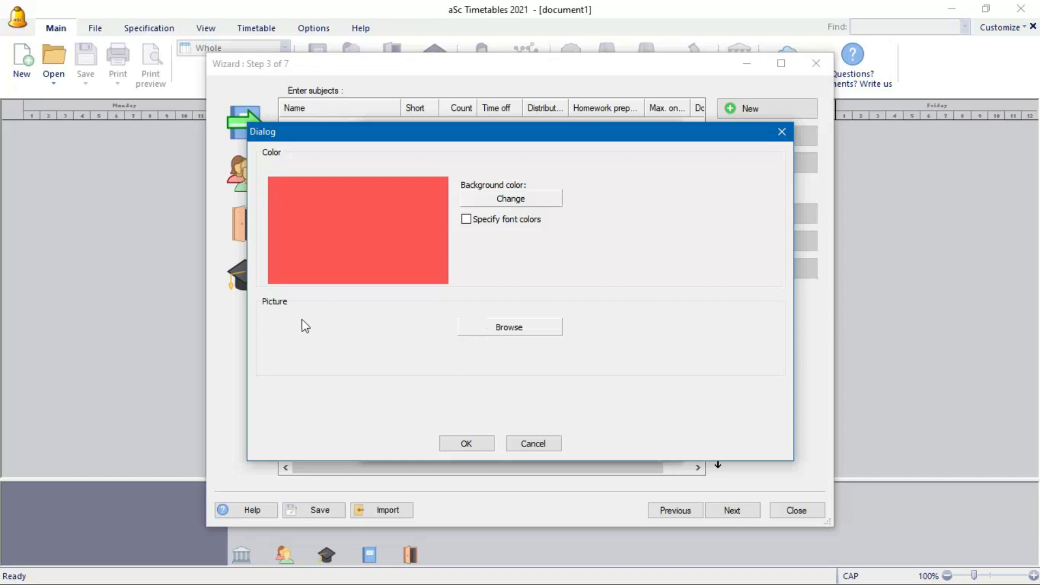
left_click(478, 325)
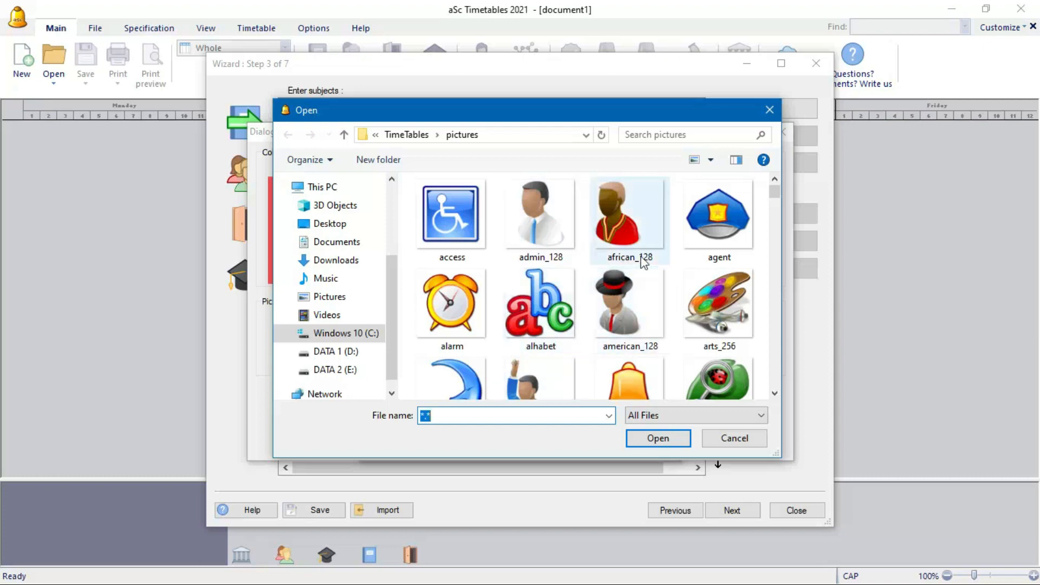
- Assign the kindergarden_256 picture and add Bahasa Melayu (BM) to the subjects list
scroll(704, 314, "down", 1)
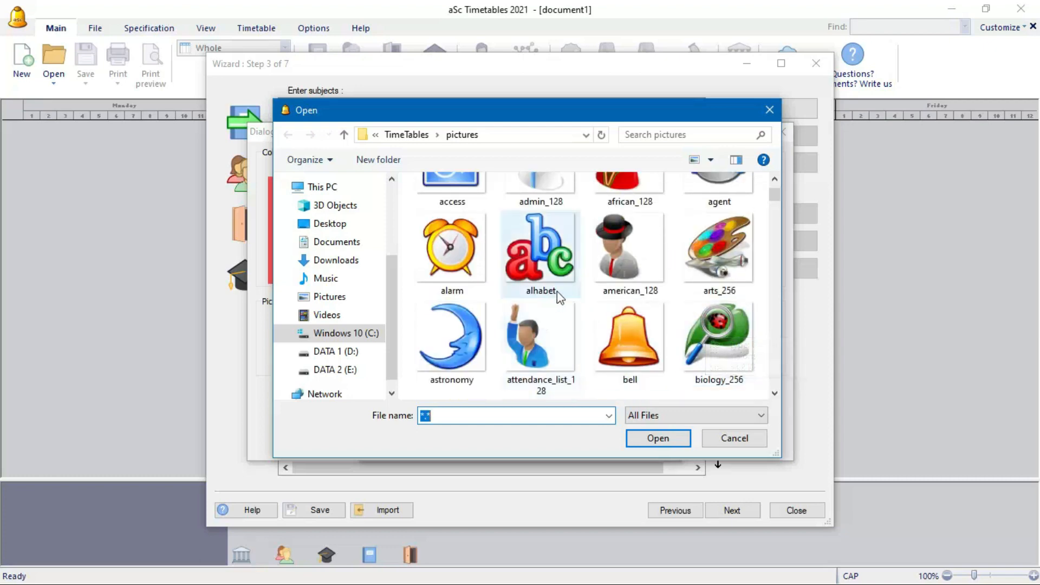
scroll(596, 325, "down", 1)
scroll(593, 317, "down", 1)
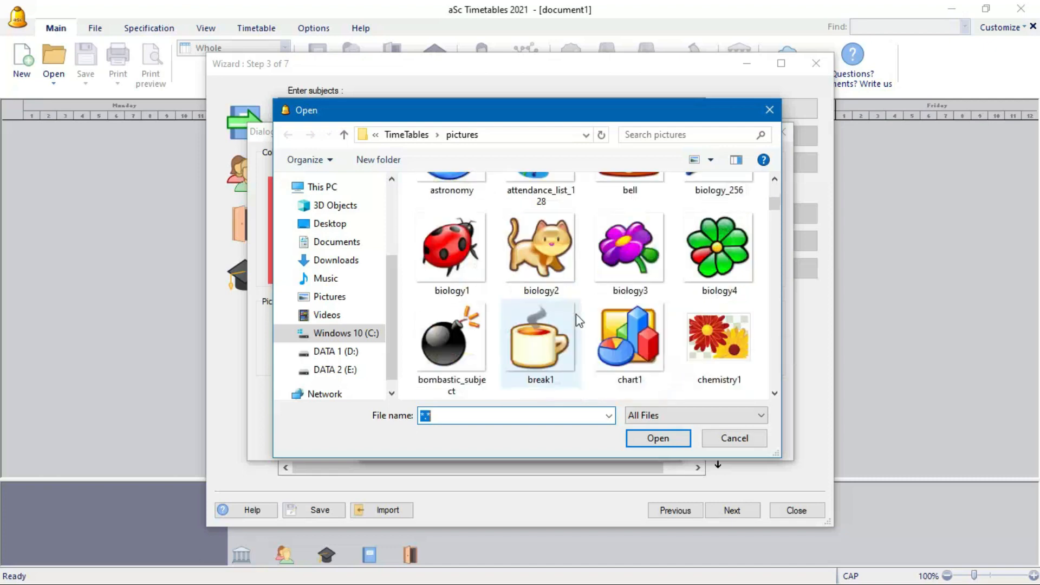
scroll(605, 306, "down", 2)
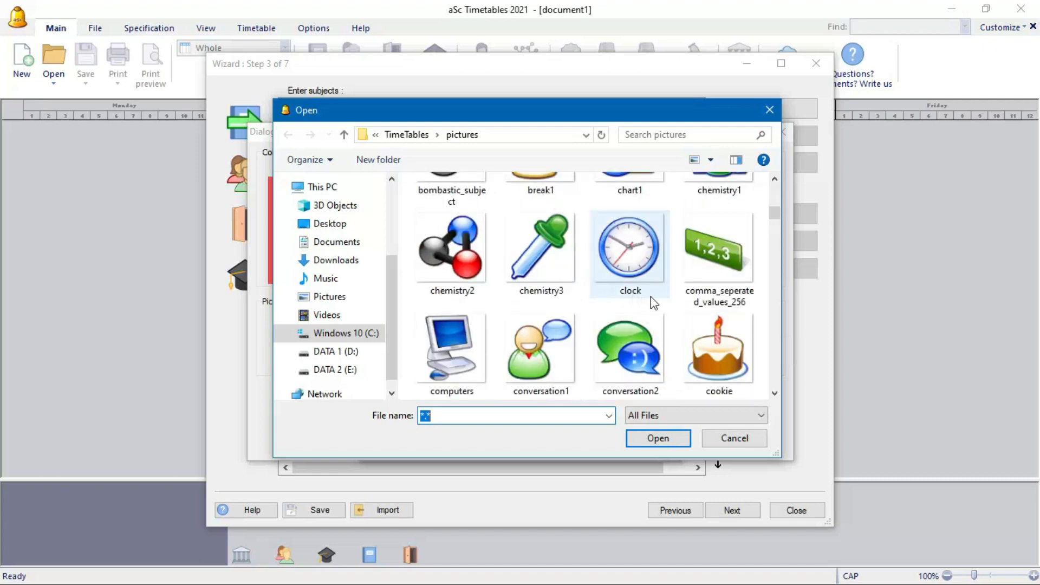
scroll(644, 300, "down", 2)
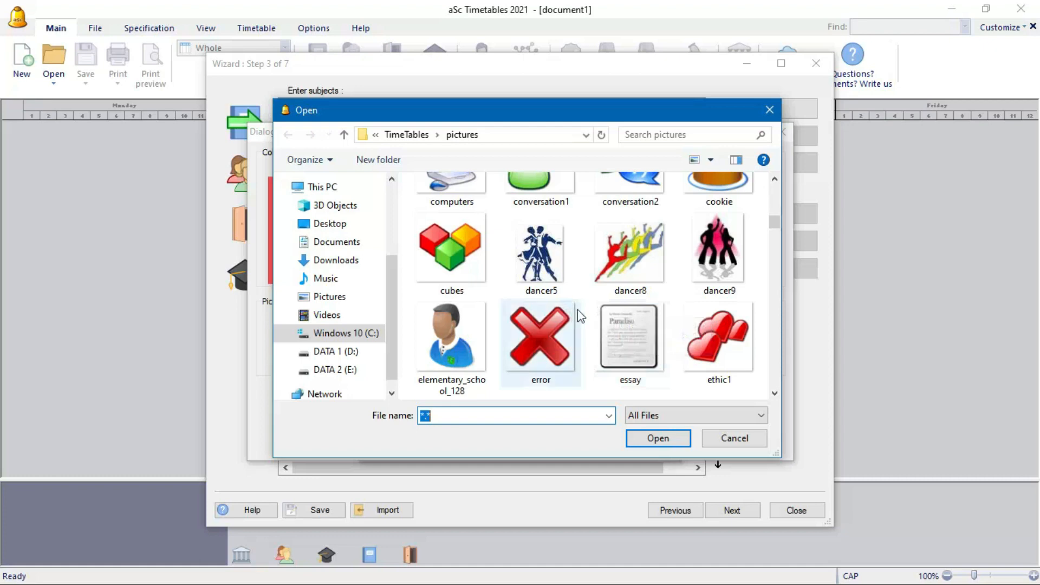
scroll(601, 303, "down", 1)
scroll(625, 295, "down", 2)
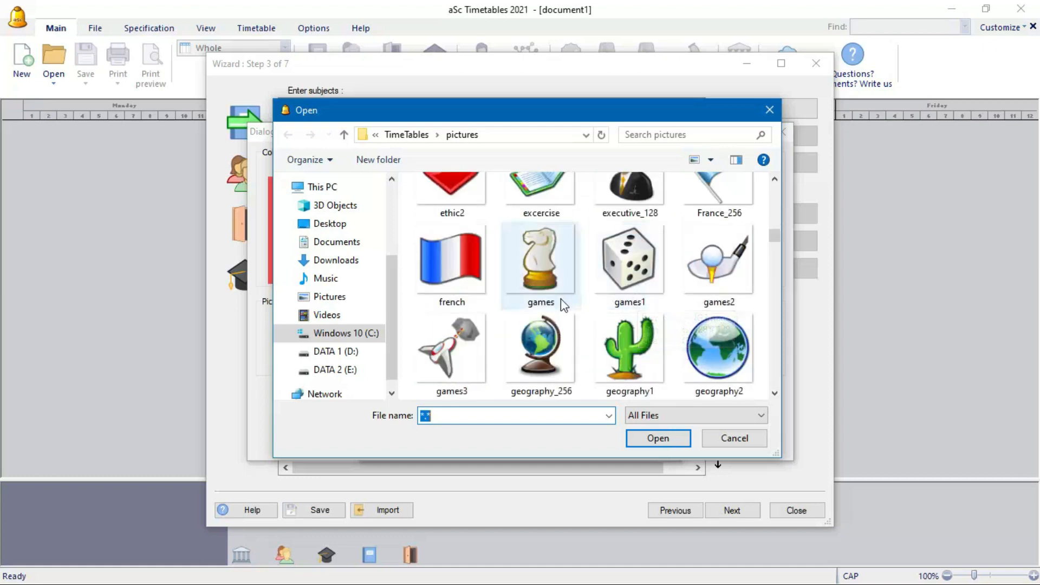
scroll(558, 307, "down", 2)
scroll(605, 302, "down", 2)
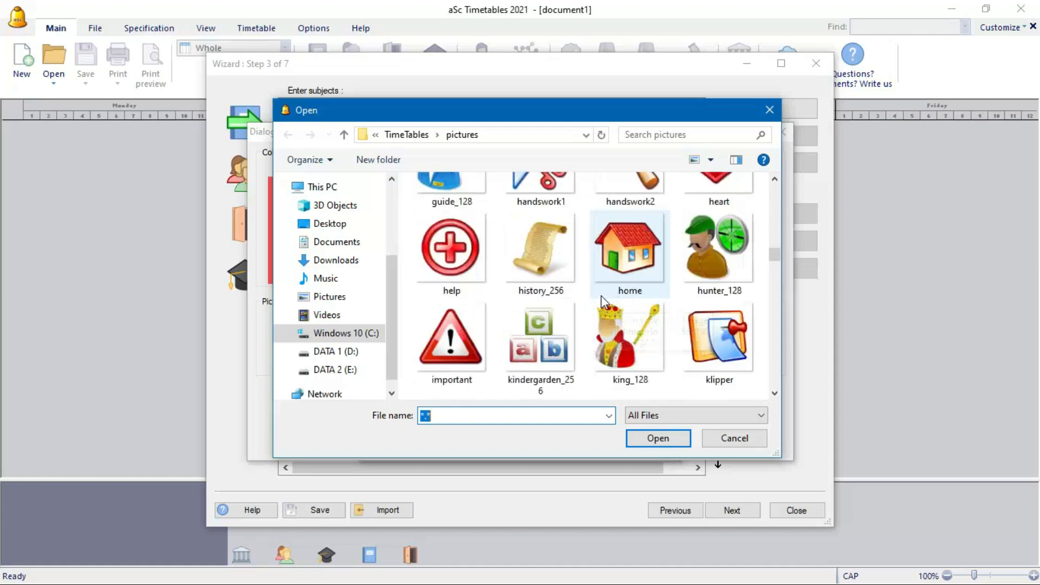
scroll(596, 301, "down", 2)
scroll(589, 300, "up", 1)
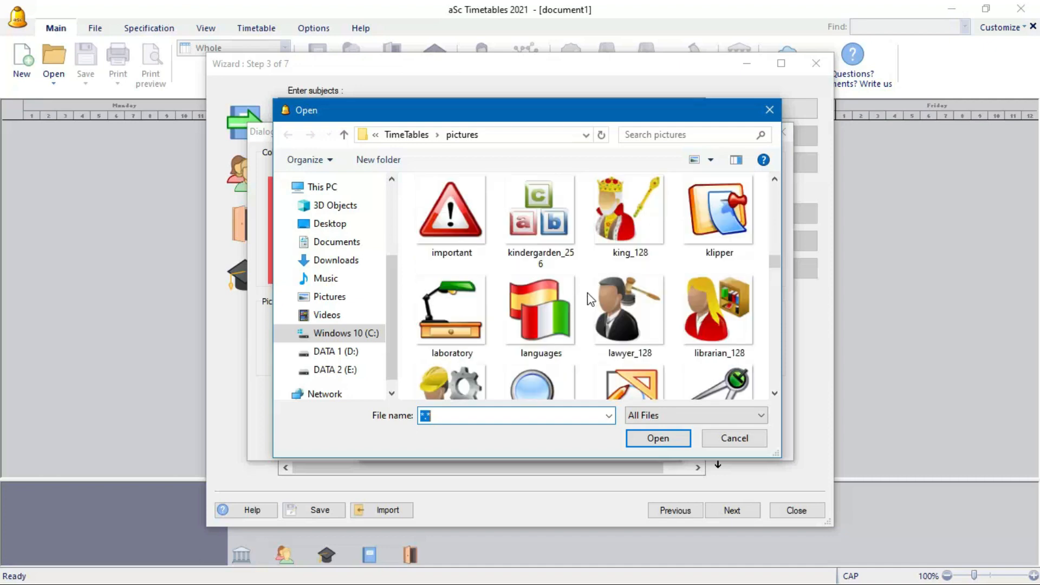
scroll(588, 298, "down", 2)
scroll(587, 297, "up", 2)
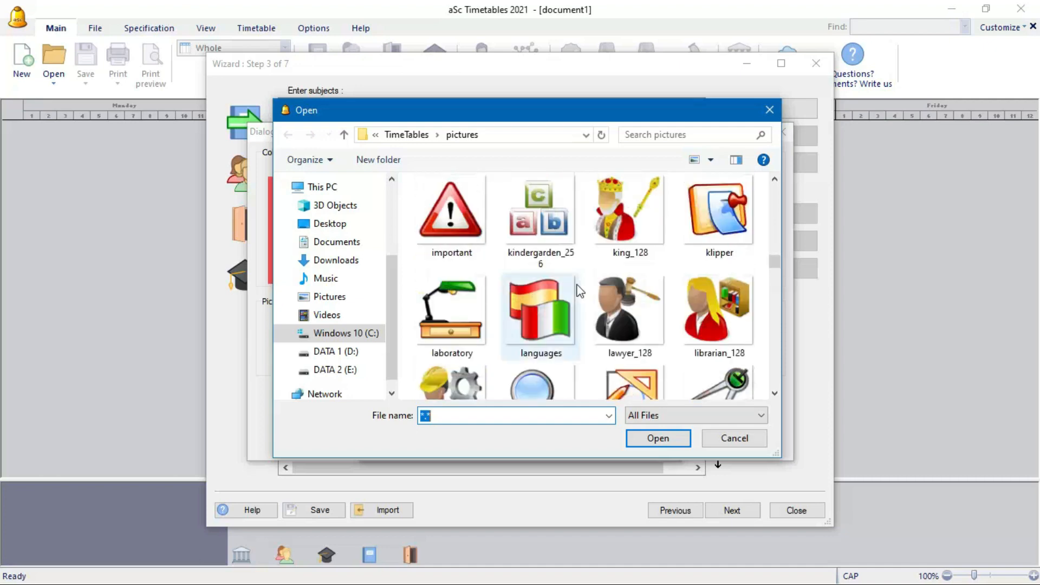
left_click(547, 239)
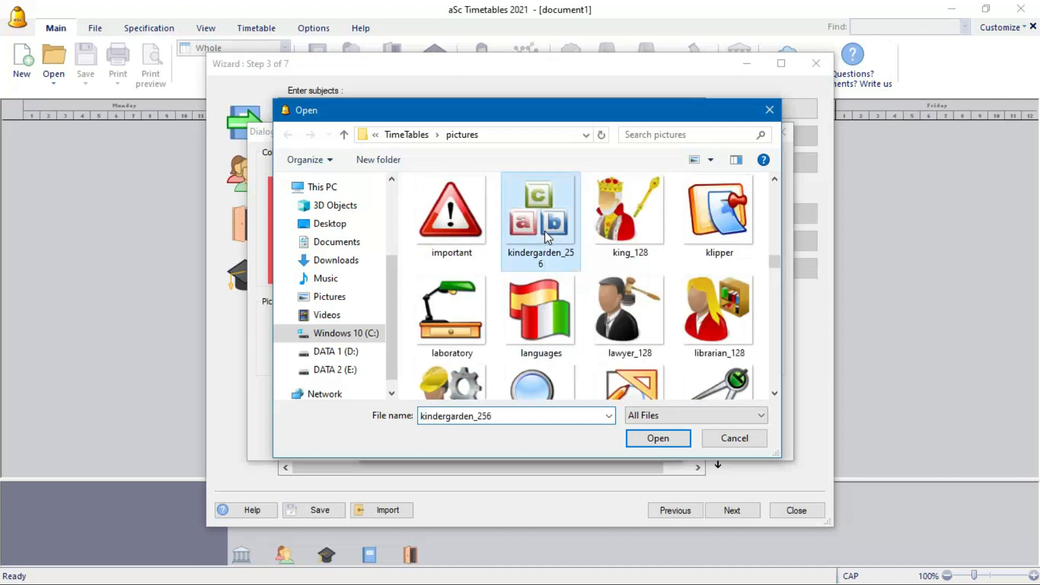
left_click(677, 442)
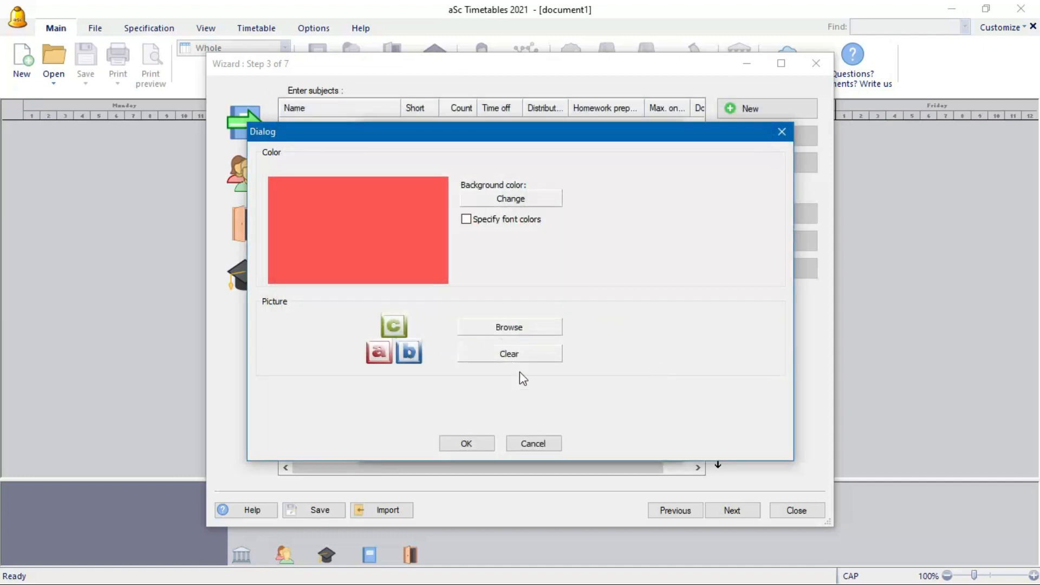
left_click(483, 442)
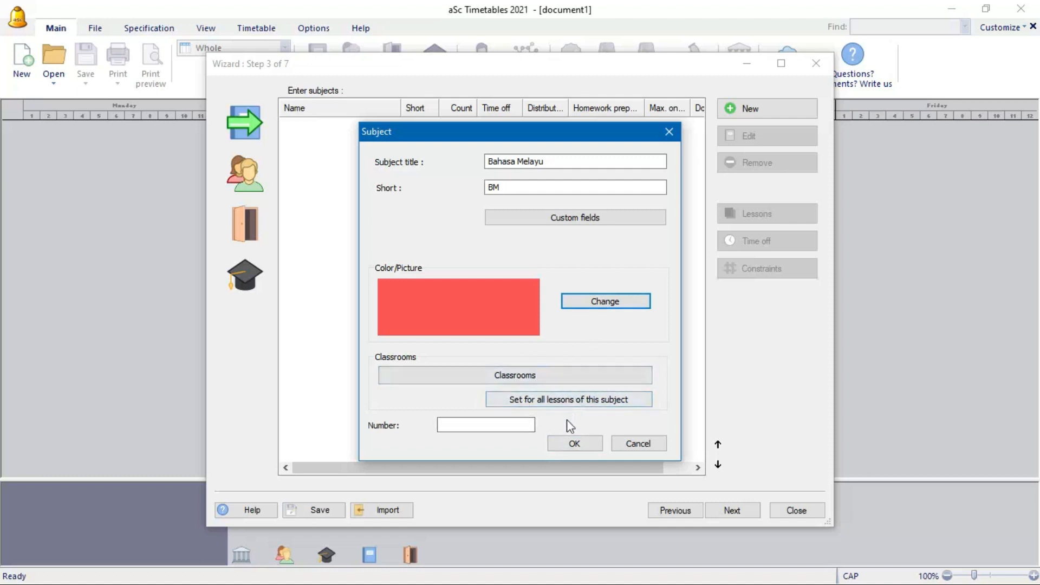
left_click(578, 445)
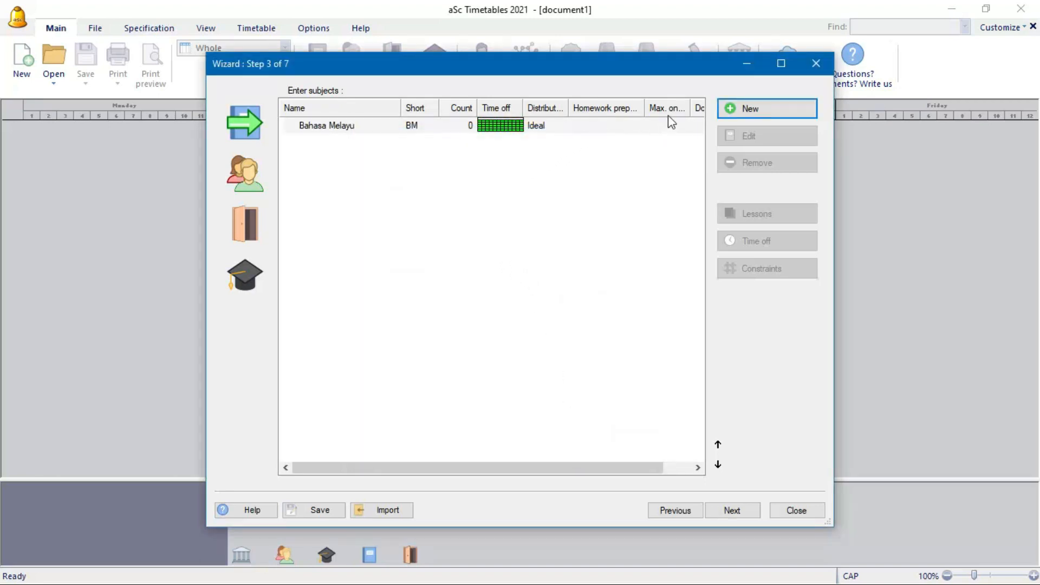
- Add the subject Matematik with short name Mate
left_click(753, 109)
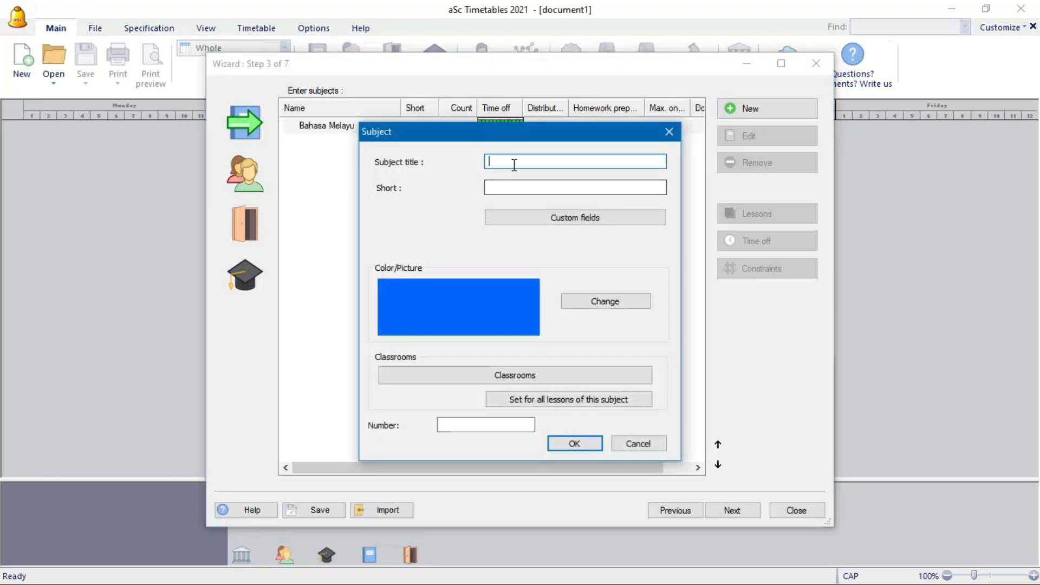
type("Mat")
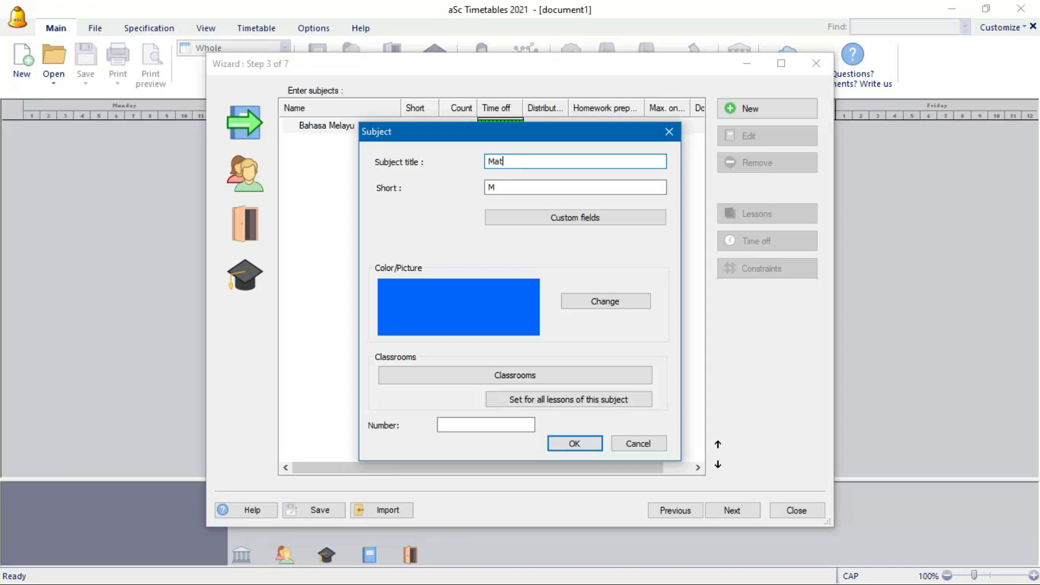
type("ematik")
left_click(497, 187)
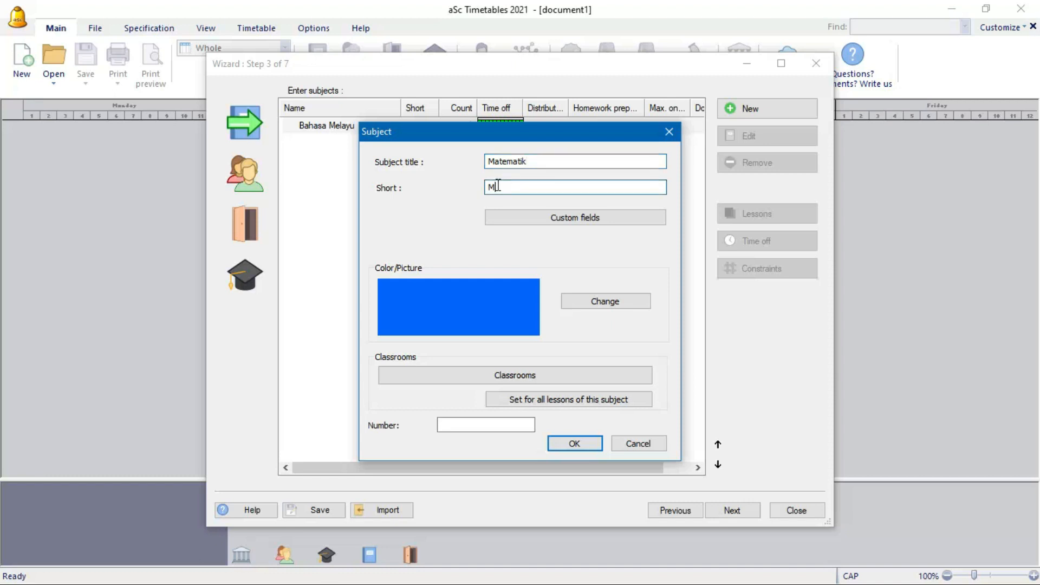
type("ate")
left_click(574, 444)
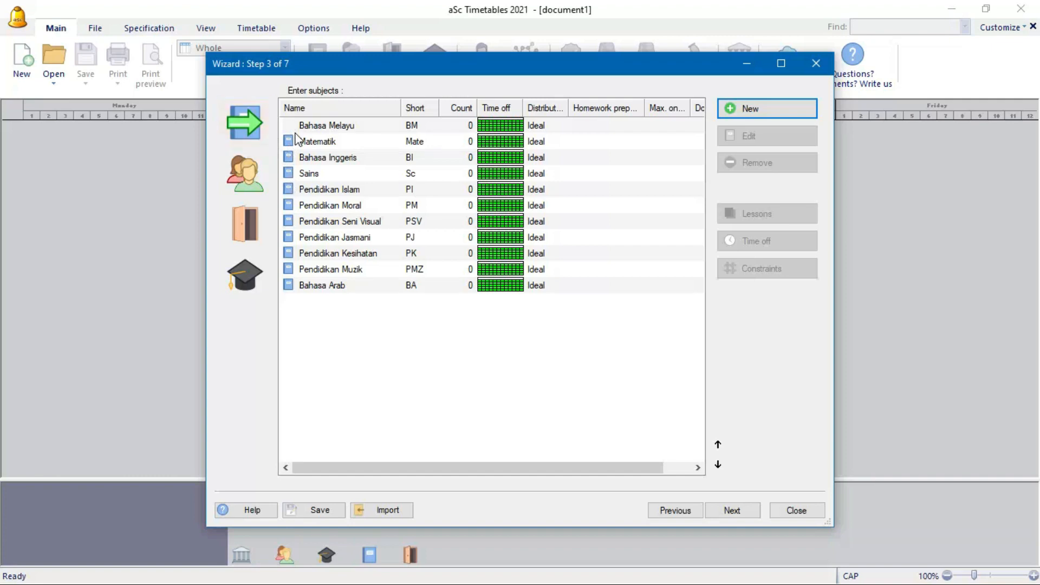
- Replace Bahasa Melayu's picture with the alhabet image
left_click(334, 128)
left_click(765, 136)
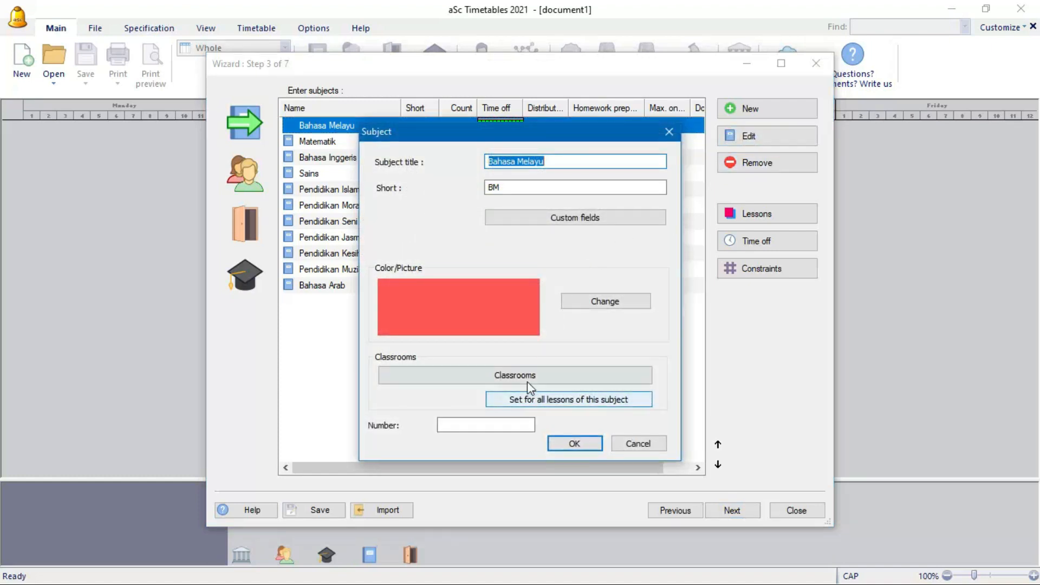
left_click(589, 302)
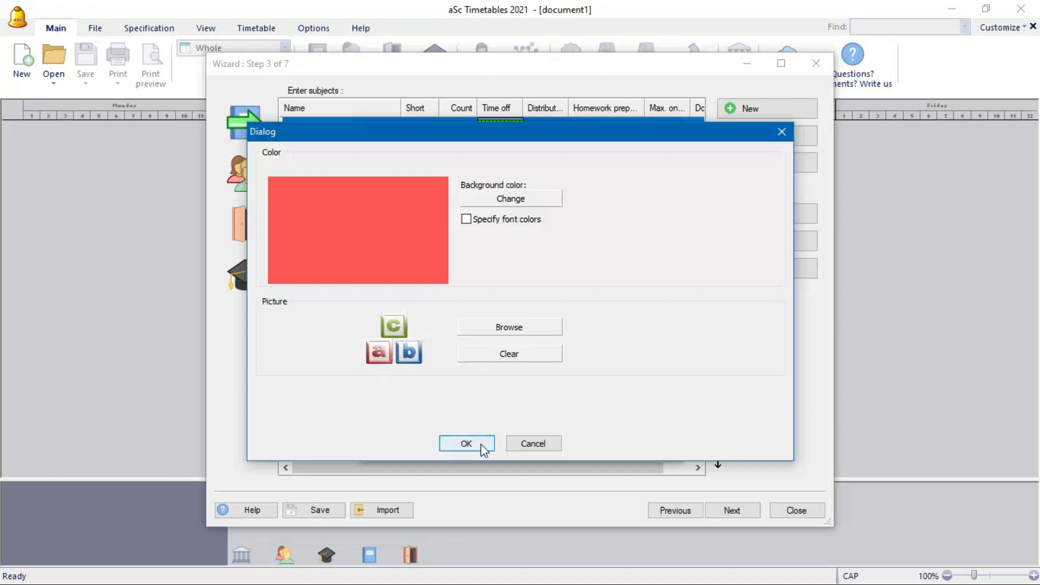
left_click(499, 355)
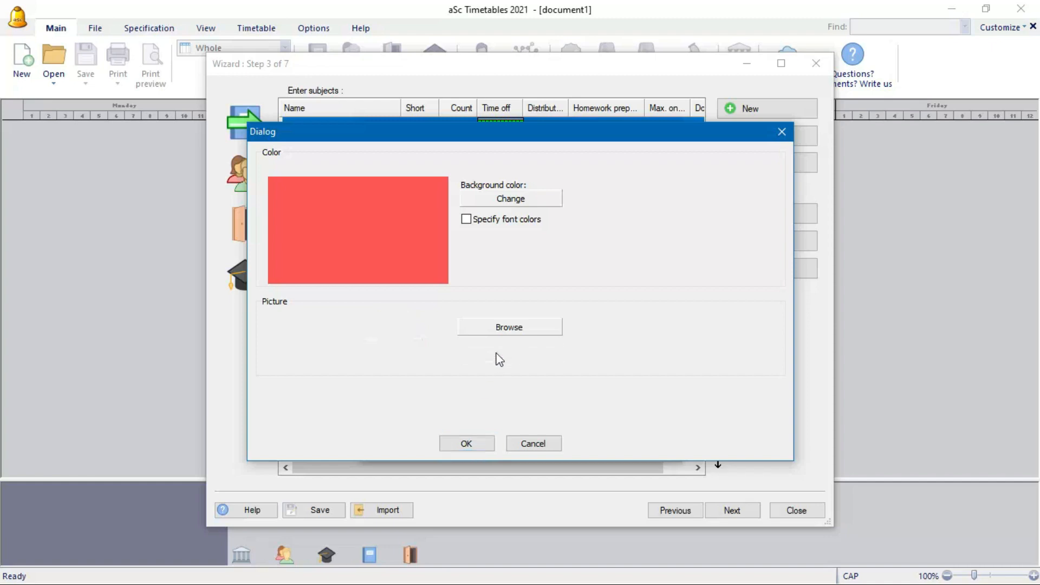
left_click(495, 327)
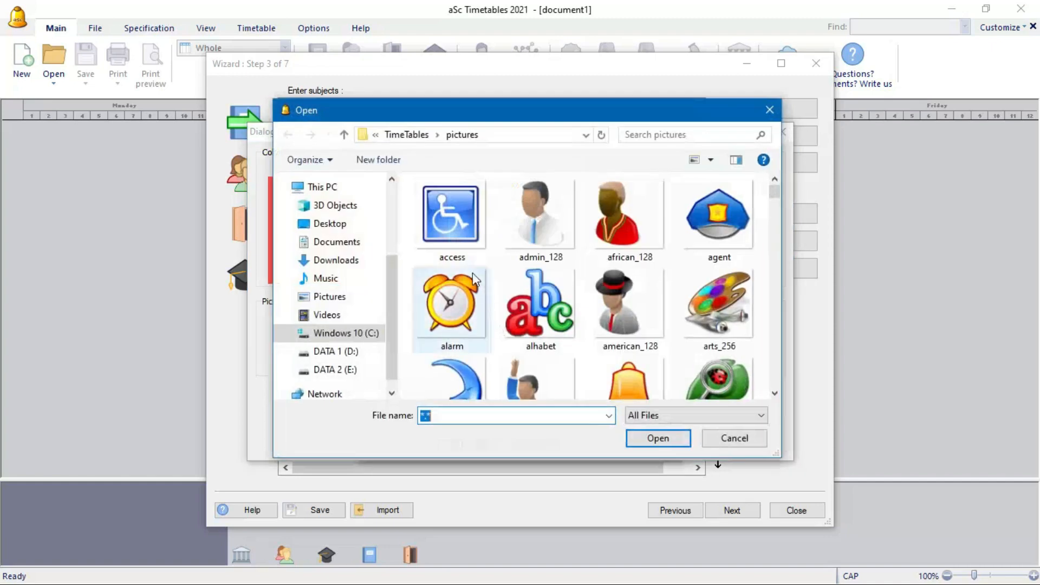
left_click(539, 304)
left_click(650, 437)
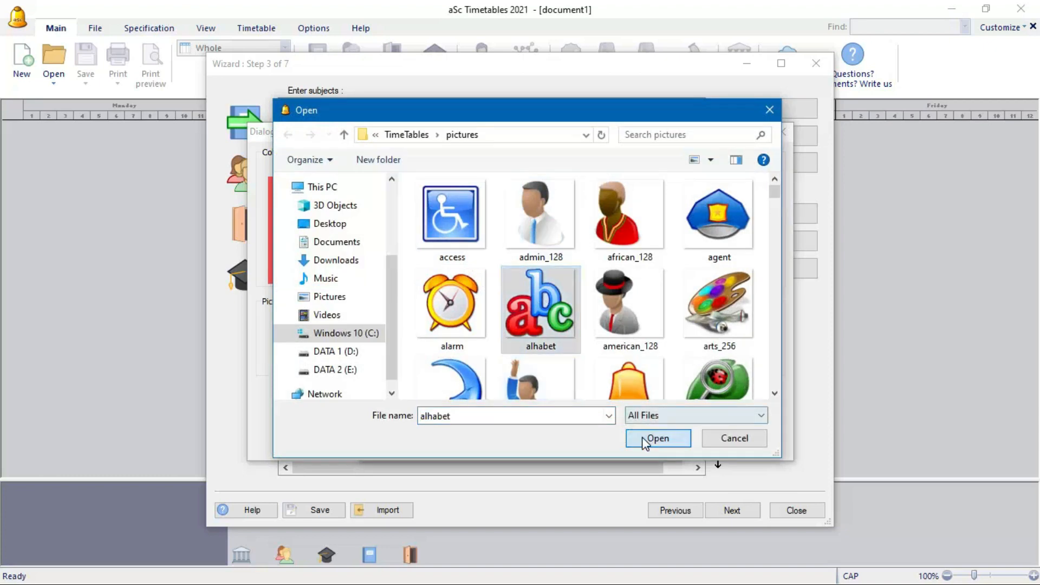
left_click(467, 443)
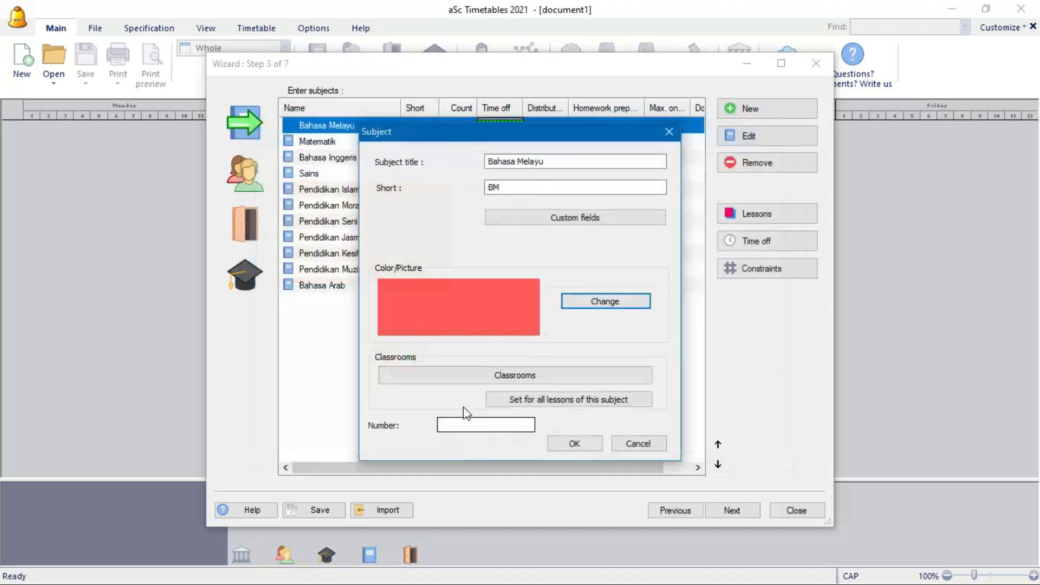
left_click(561, 441)
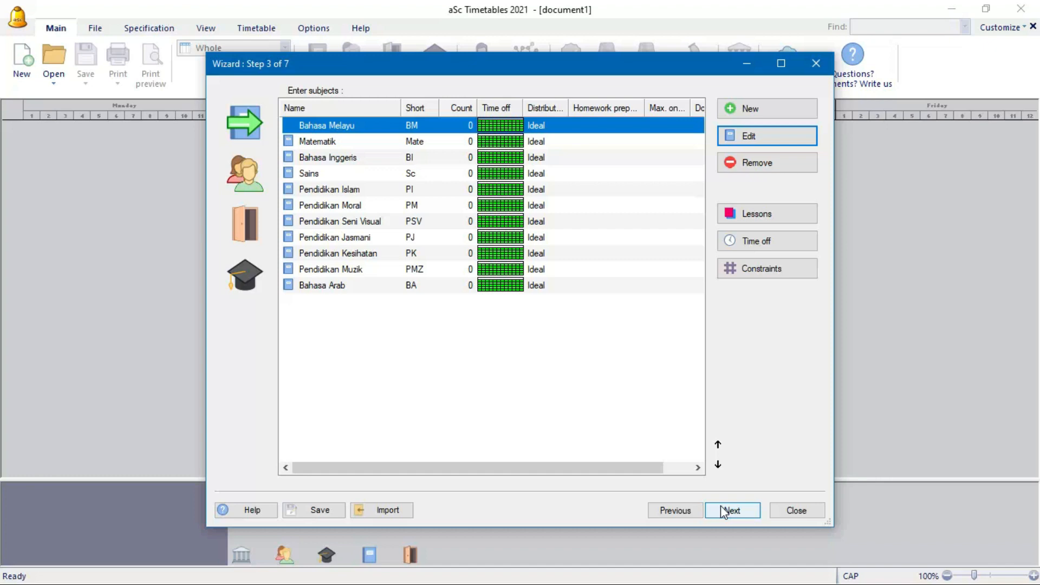
- Save the timetable as Start aSc and continue to the classes step
left_click(335, 513)
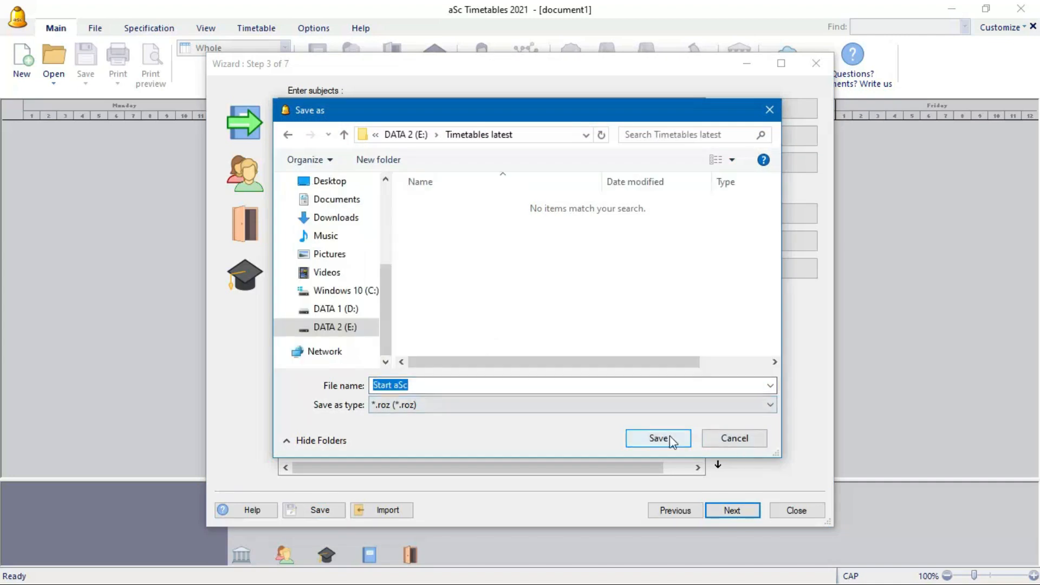
left_click(667, 437)
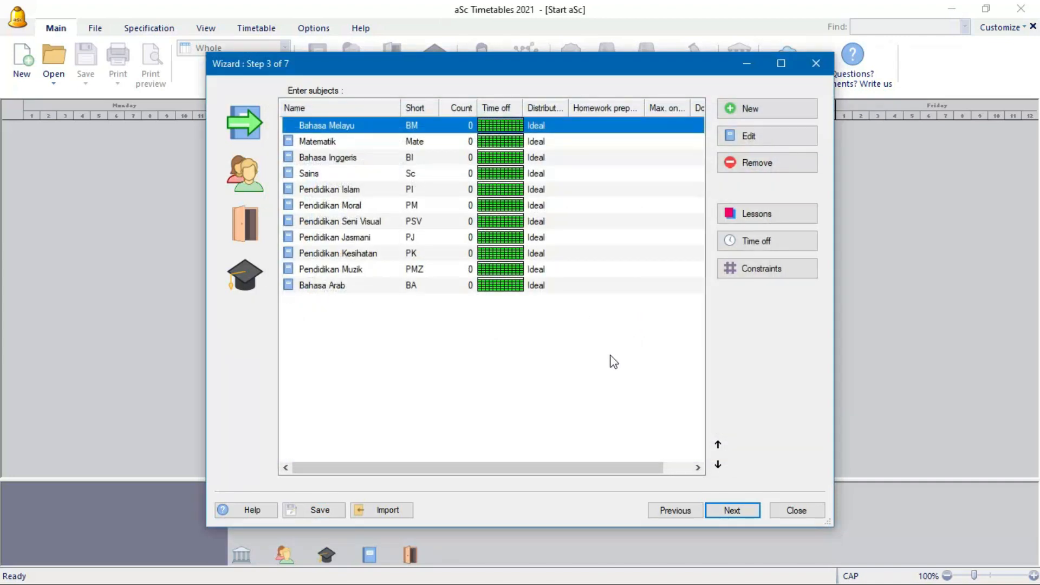
left_click(749, 515)
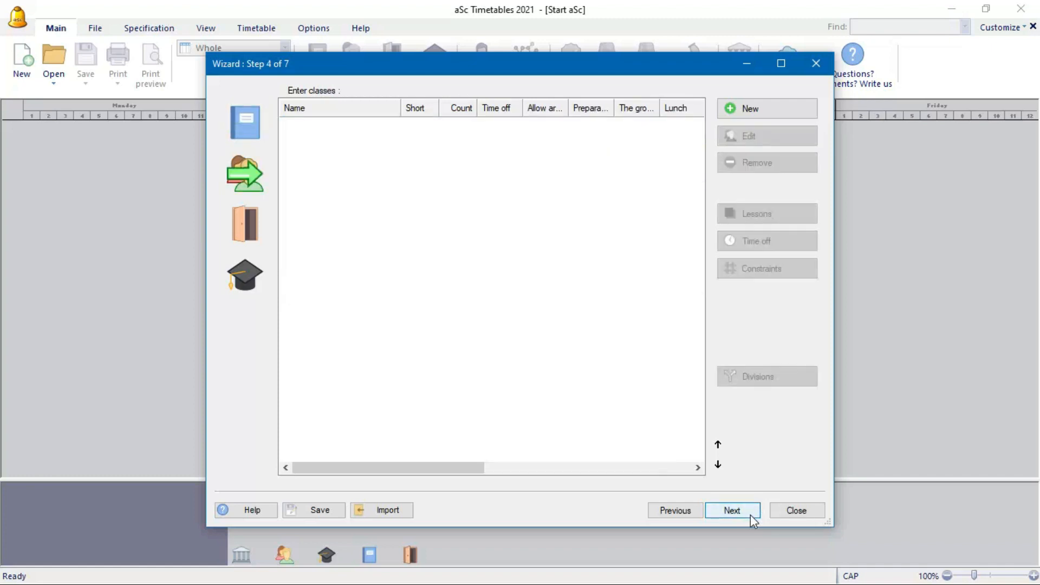
- Add the class 1 Efektif to the classes list
left_click(763, 110)
type("1")
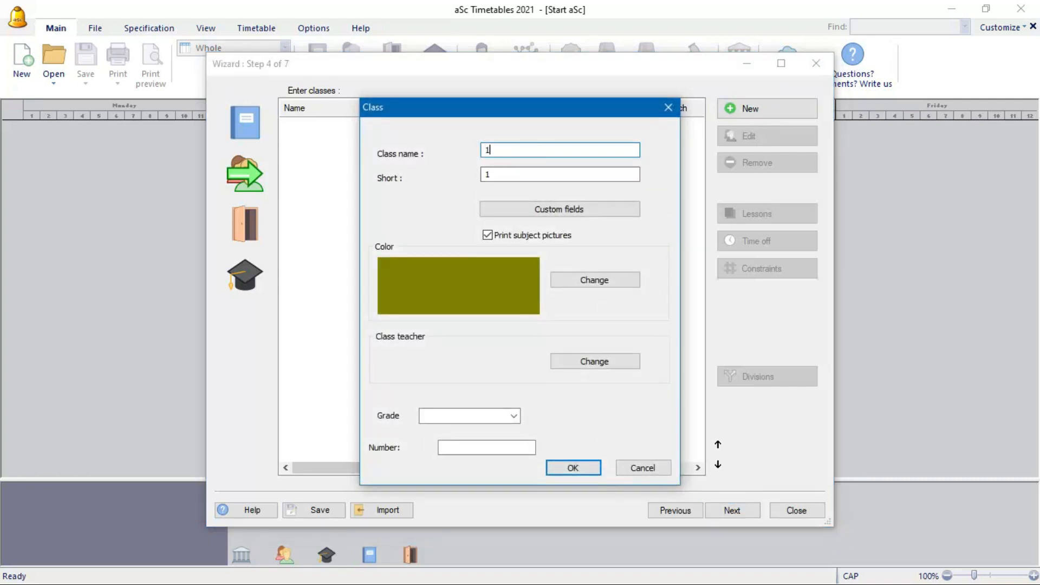
type(" Efektif")
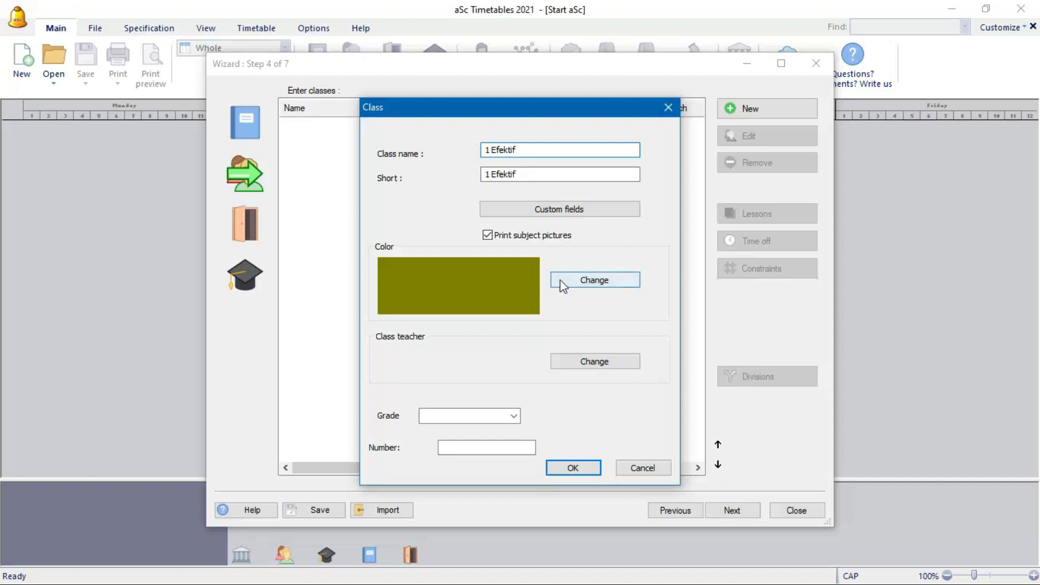
left_click(572, 468)
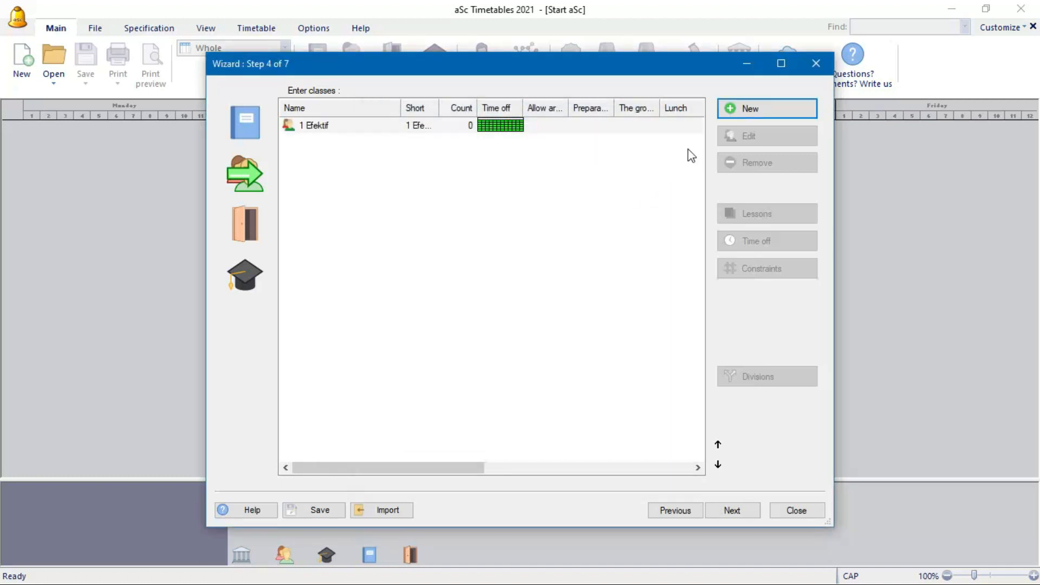
left_click(734, 111)
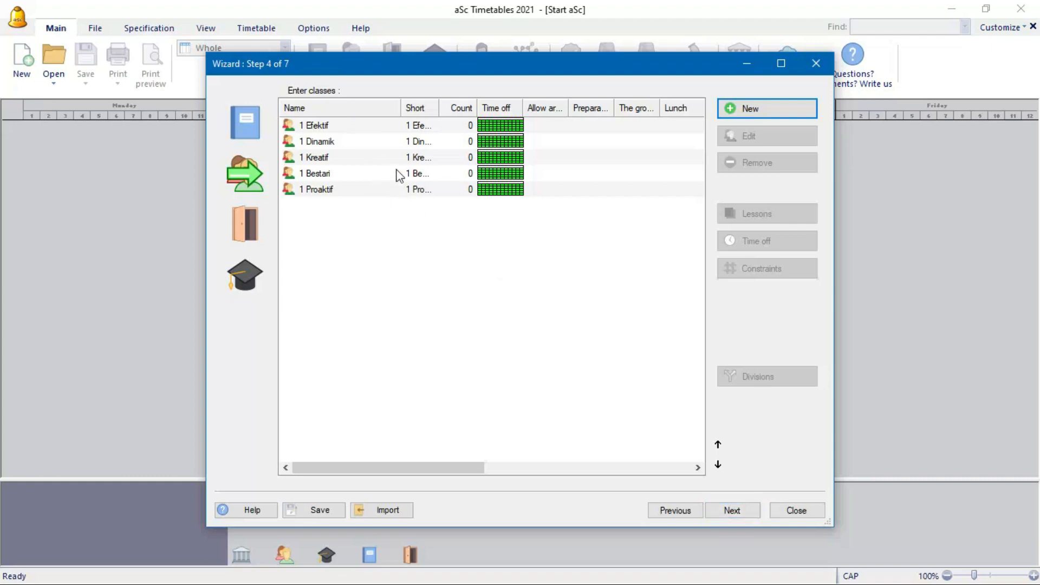
- Reorder the classes with 1 Bestari first and 1 Dinamik second, then proceed to classrooms
left_click(351, 174)
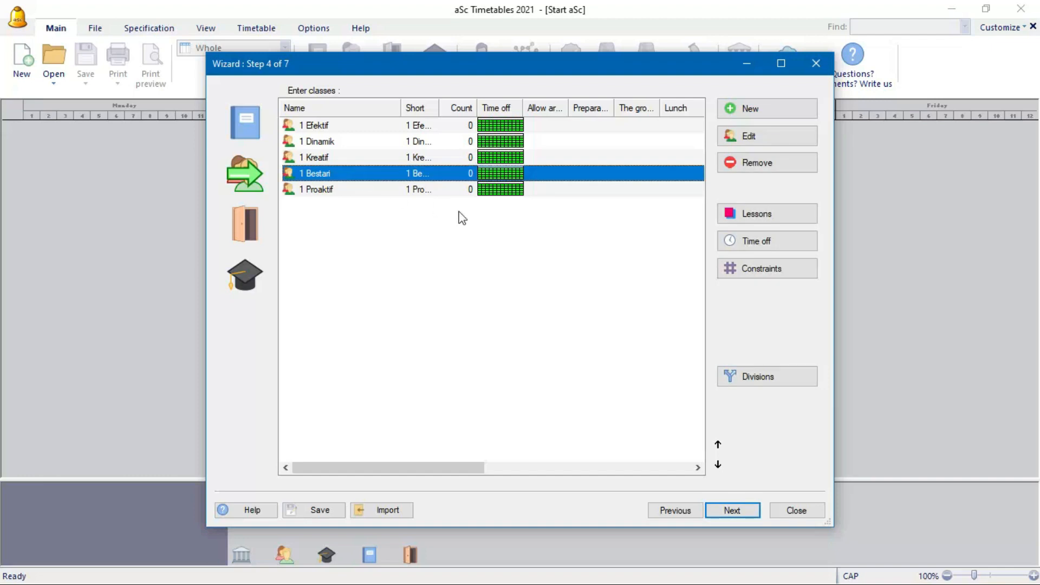
left_click(718, 444)
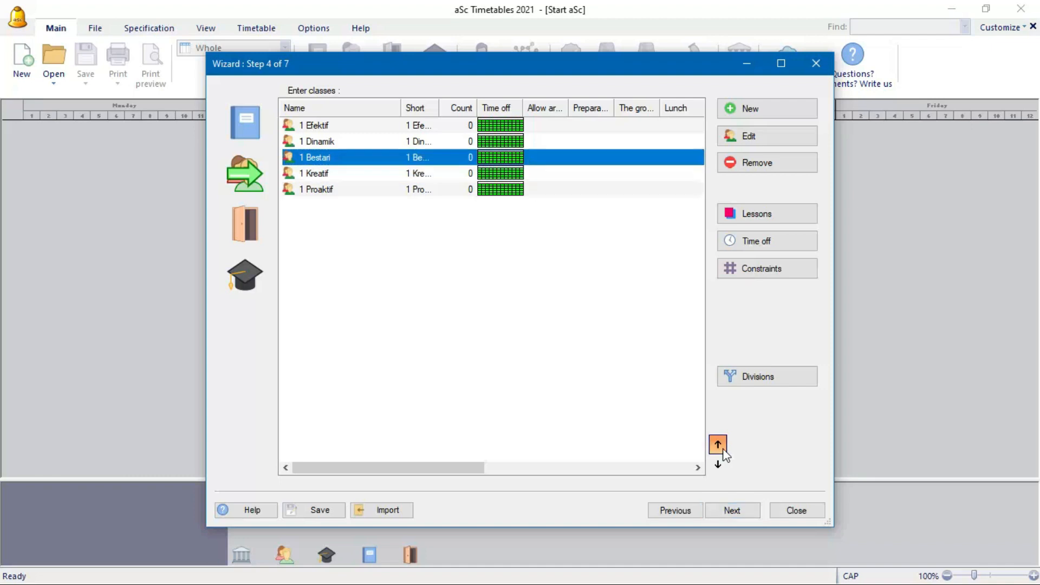
left_click(718, 444)
left_click(718, 445)
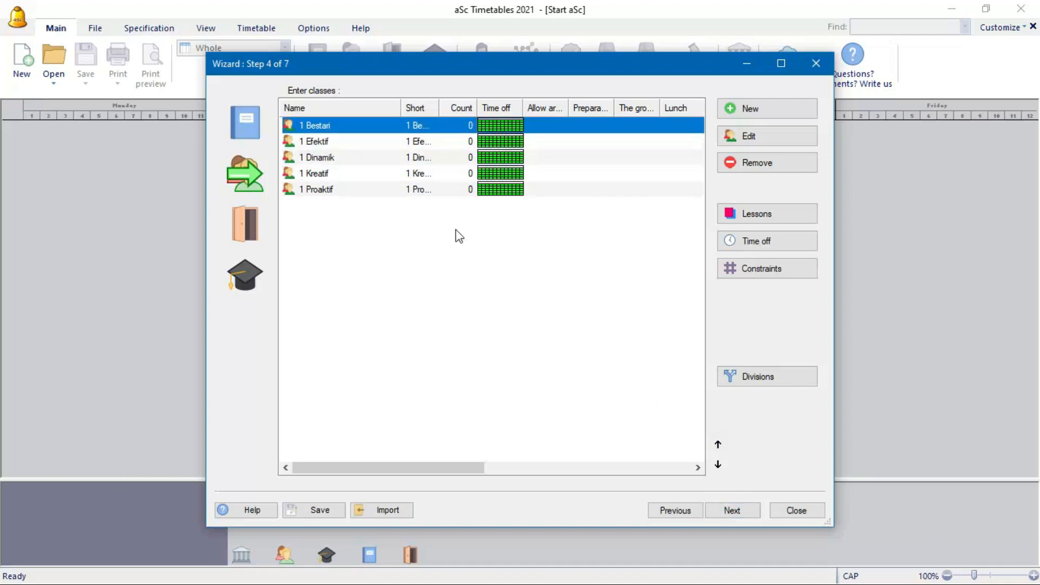
left_click(328, 158)
left_click(717, 445)
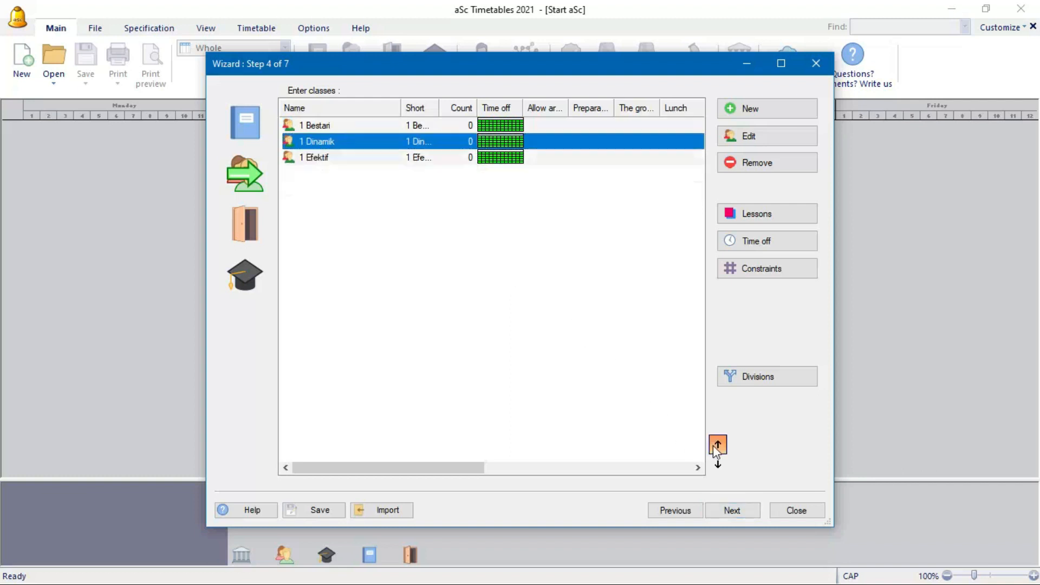
left_click(717, 445)
left_click(718, 463)
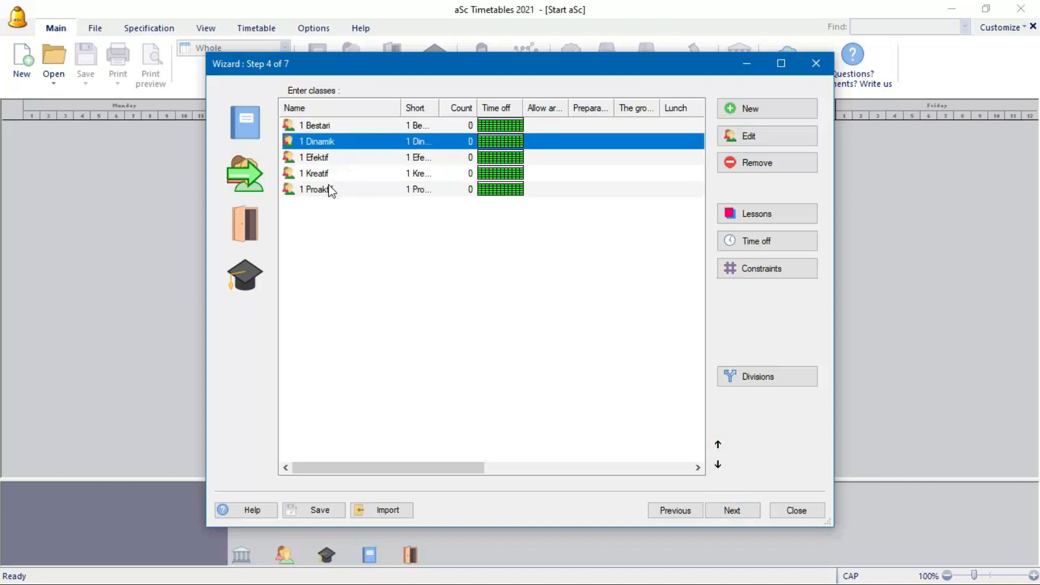
left_click(346, 221)
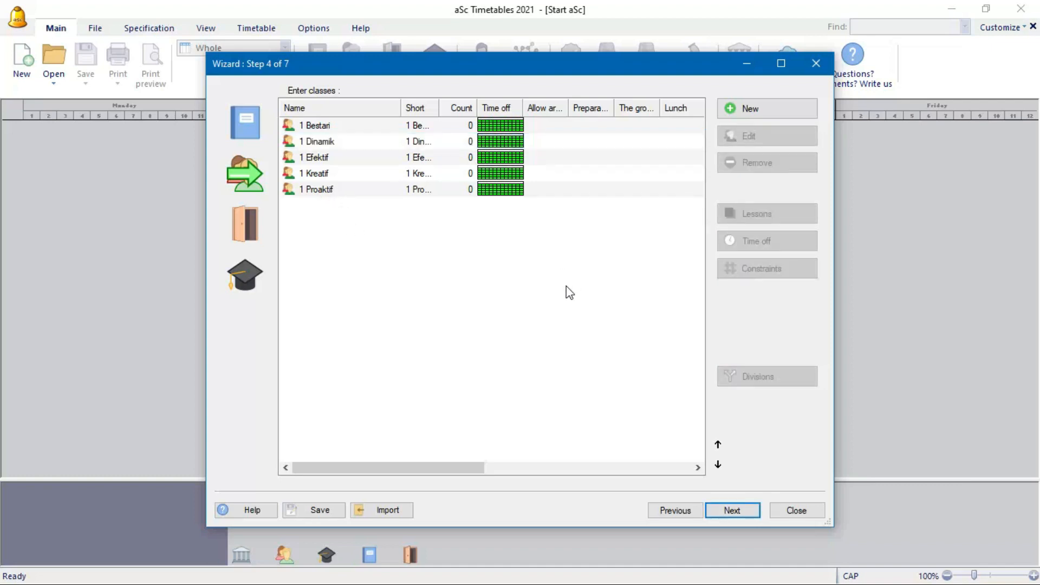
left_click(746, 510)
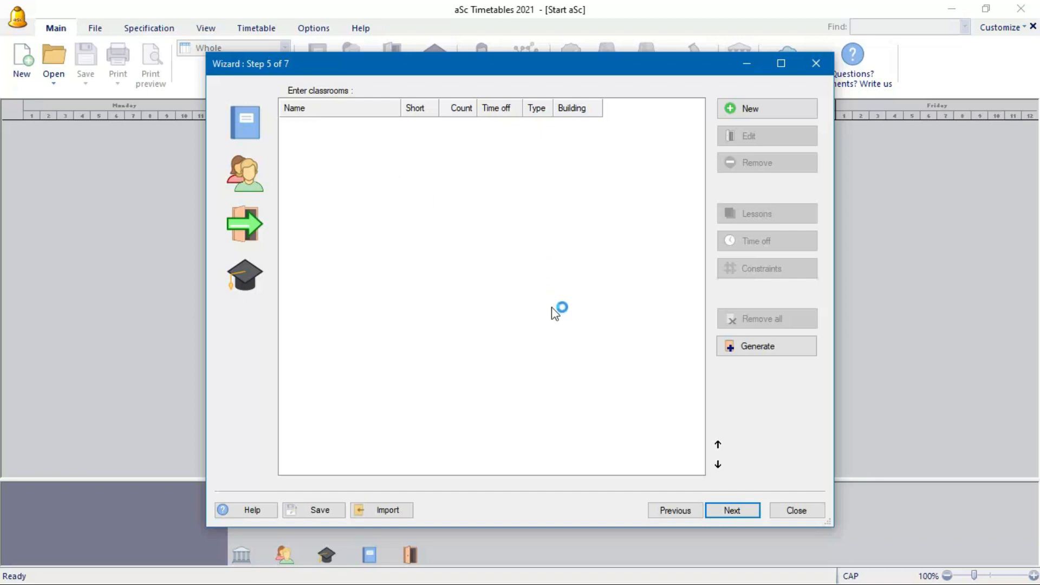
- Go to the teachers step and open a blank new Teacher form
left_click(739, 512)
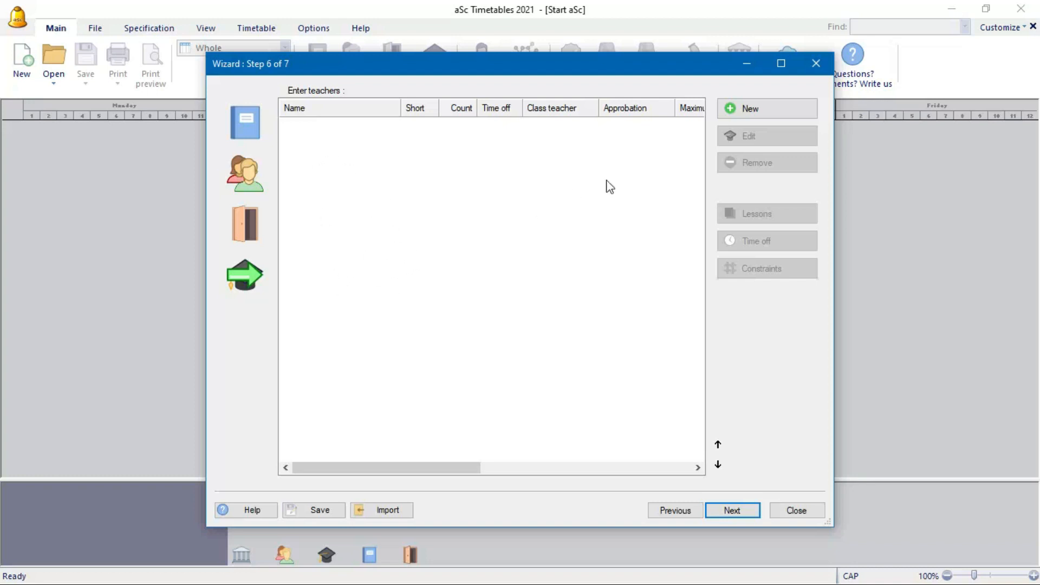
left_click(761, 112)
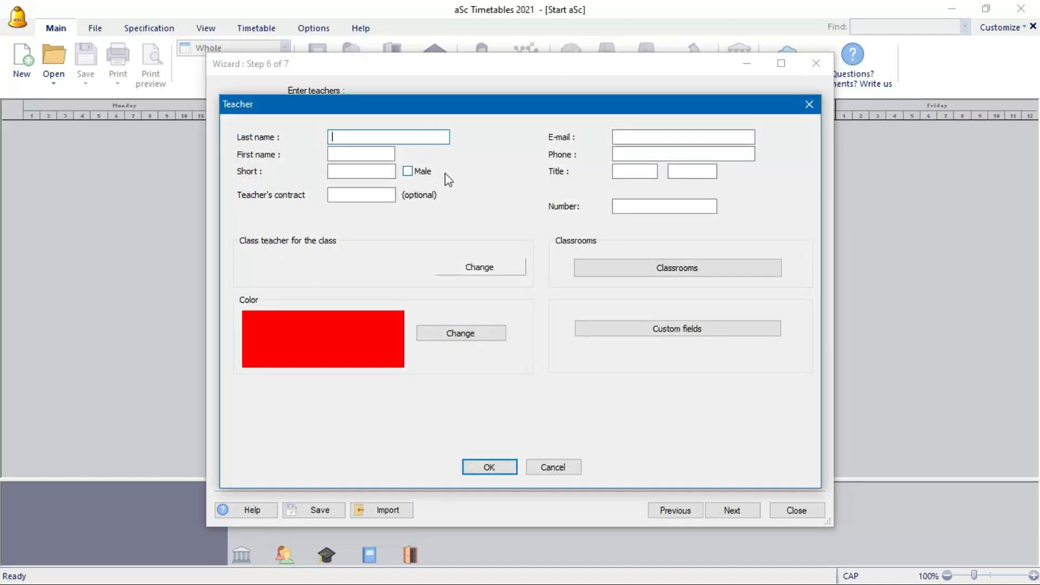
- Enter the first teacher's full name with short name Rok and confirm
type("al")
key("BackSpace")
key("BackSpace")
type("Ali")
key("BackSpace")
key("BackSpace")
double_click(336, 172)
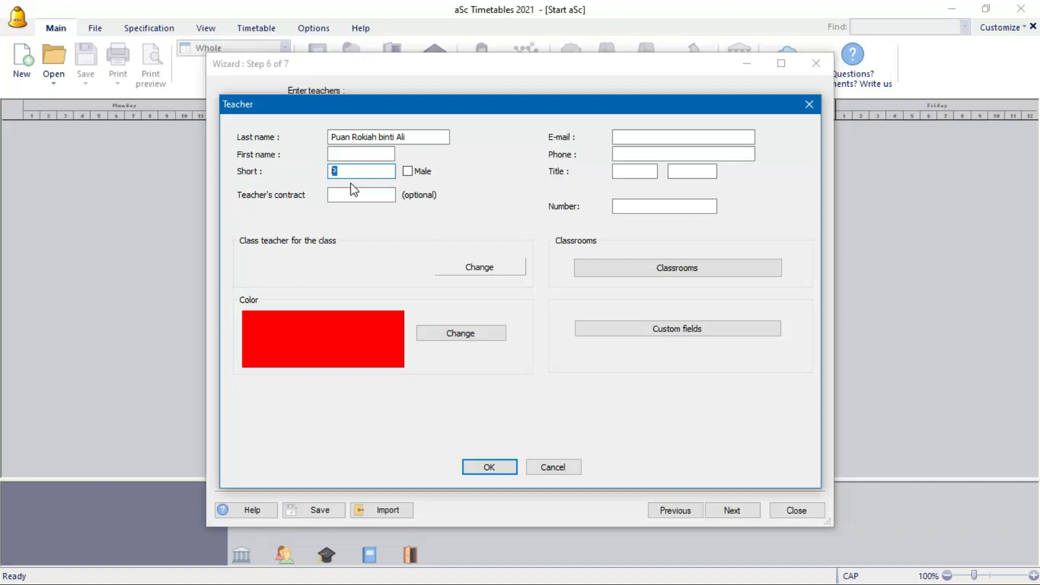
type("Rok")
left_click(490, 467)
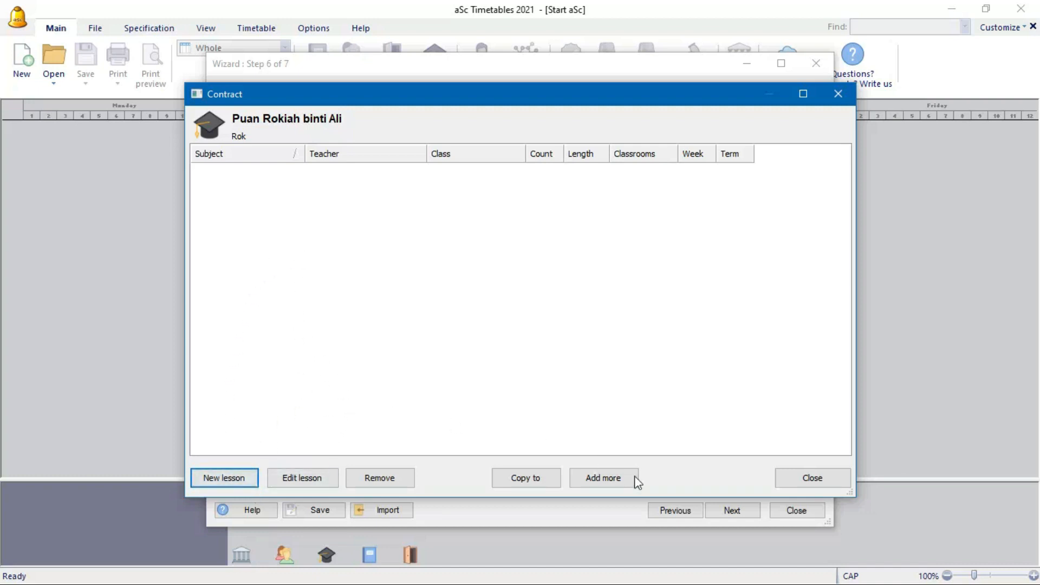
- Add a second teacher, marked male, with his full name and short code
left_click(813, 478)
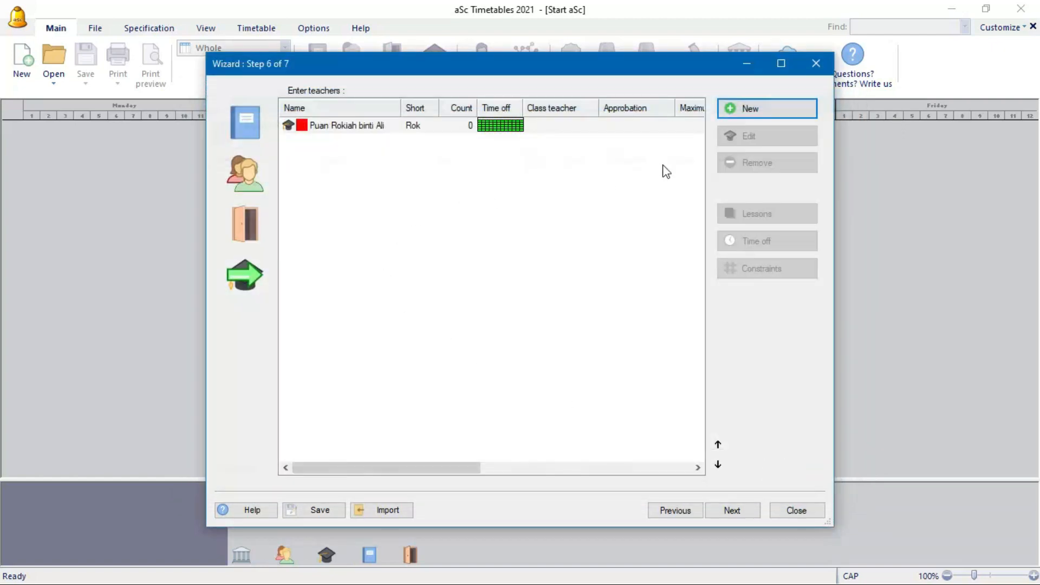
left_click(766, 114)
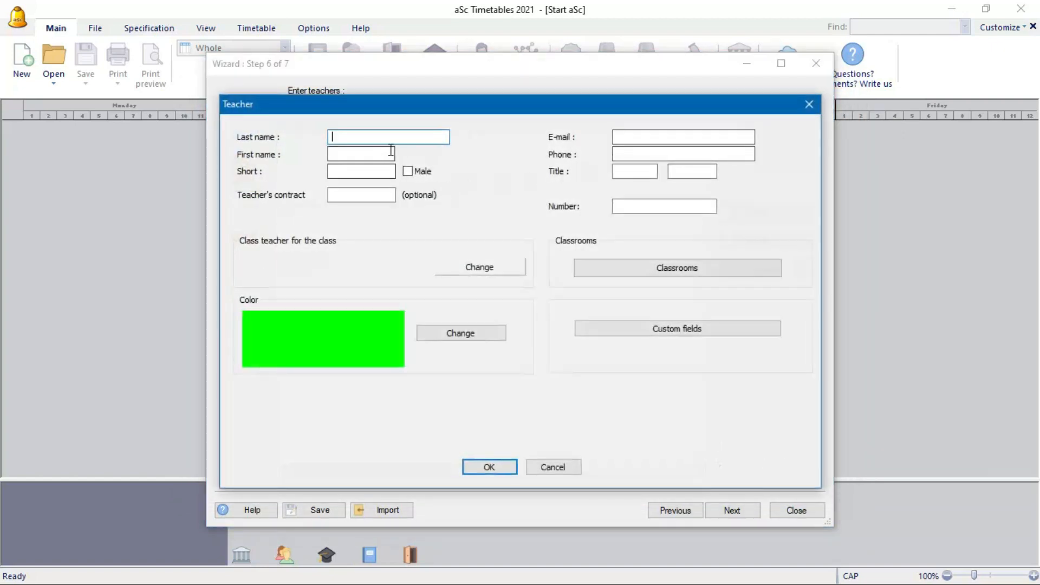
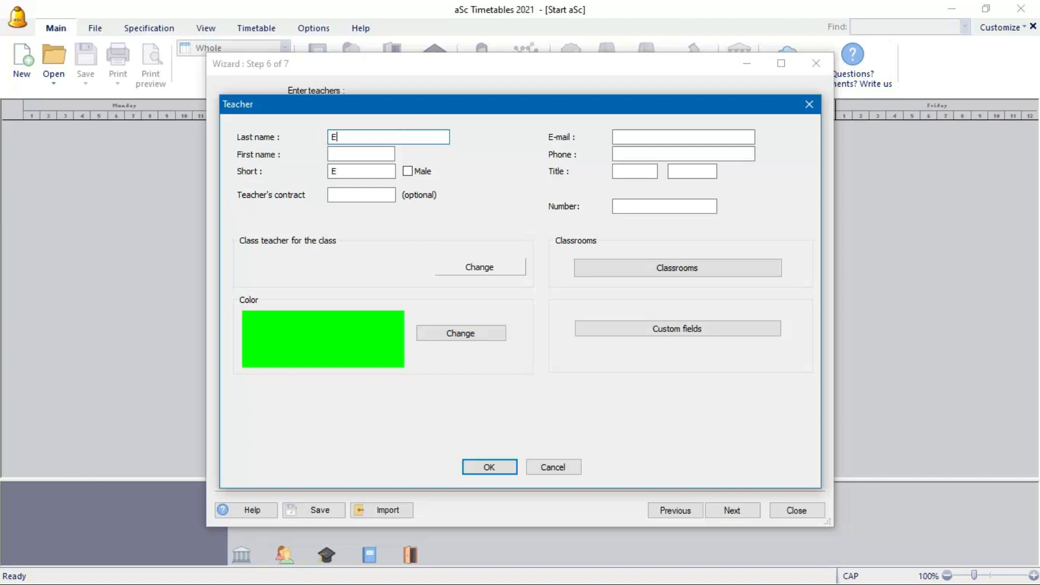
left_click(347, 172)
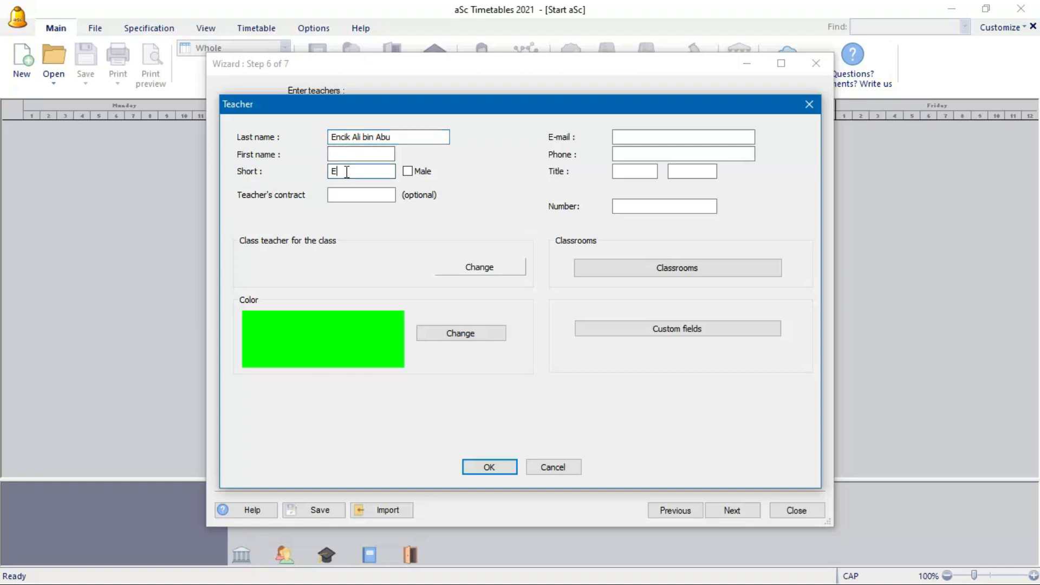
key("BackSpace")
type("Ali")
left_click(407, 172)
left_click(504, 469)
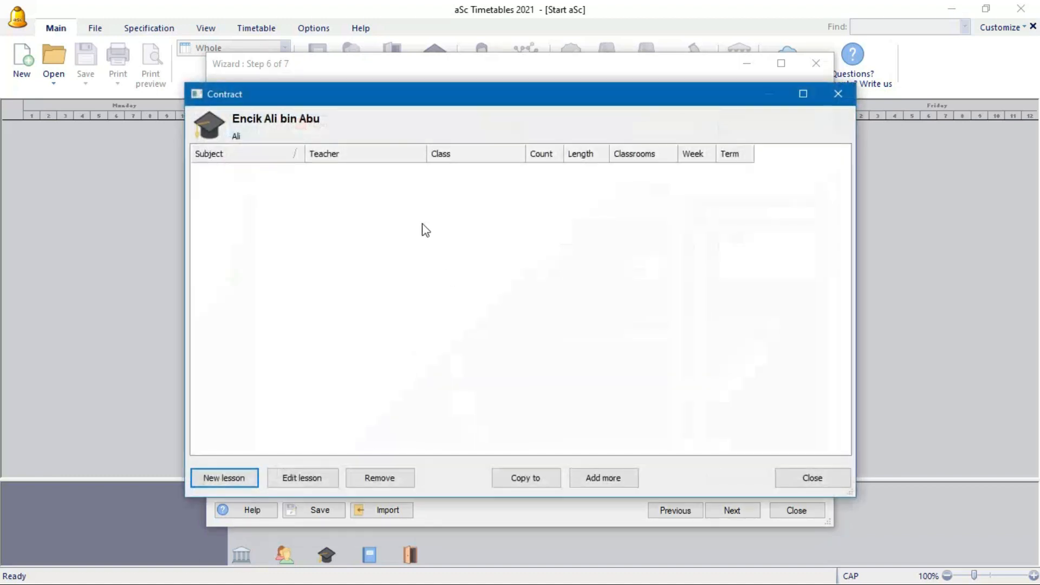
left_click(789, 476)
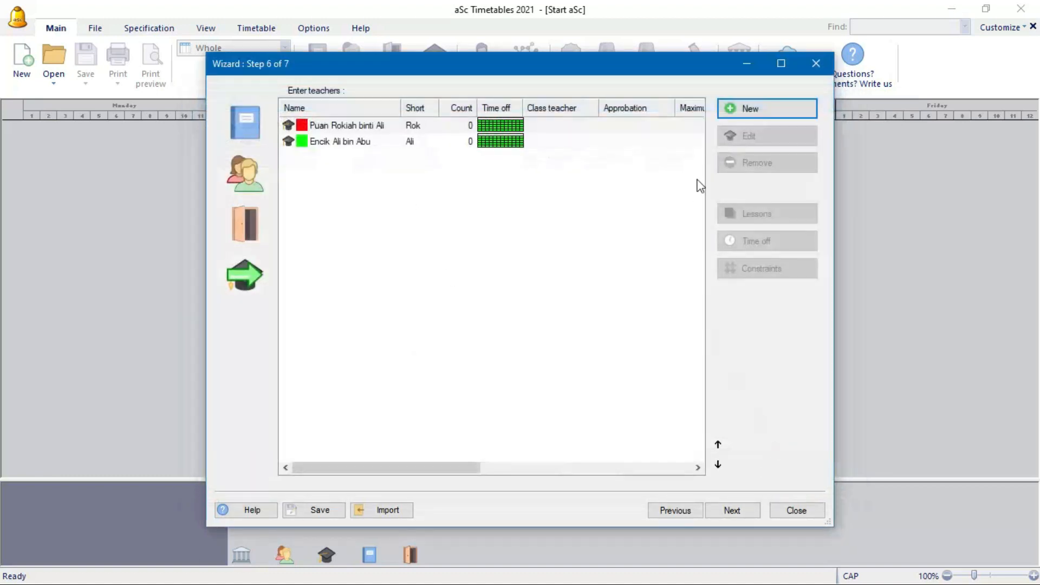
- Add a third male teacher with his full name and short name GB
left_click(743, 112)
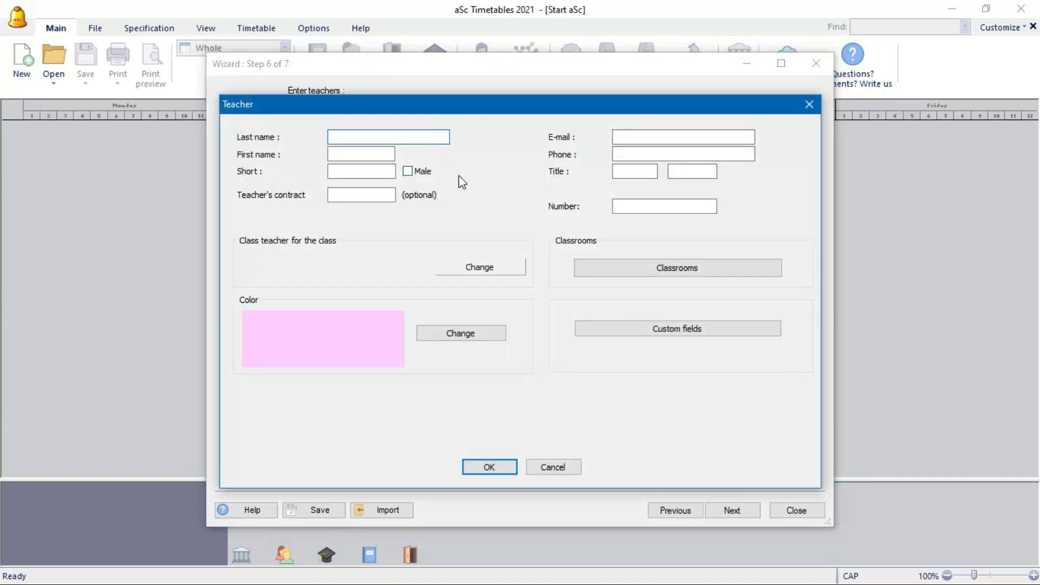
double_click(331, 172)
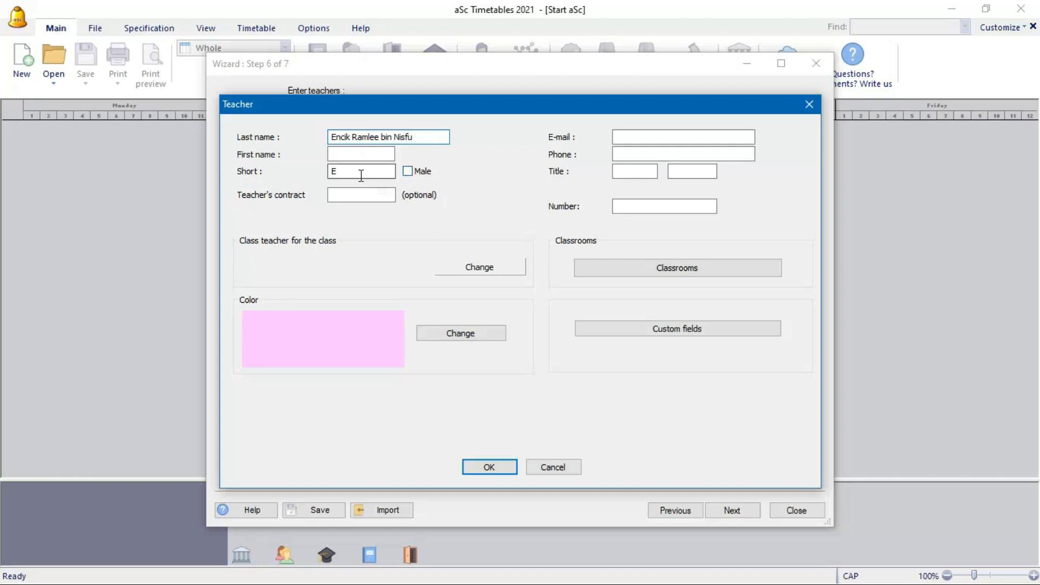
type("Ramle")
key("BackSpace")
key("BackSpace")
key("BackSpace")
key("BackSpace")
key("BackSpace")
type("GB")
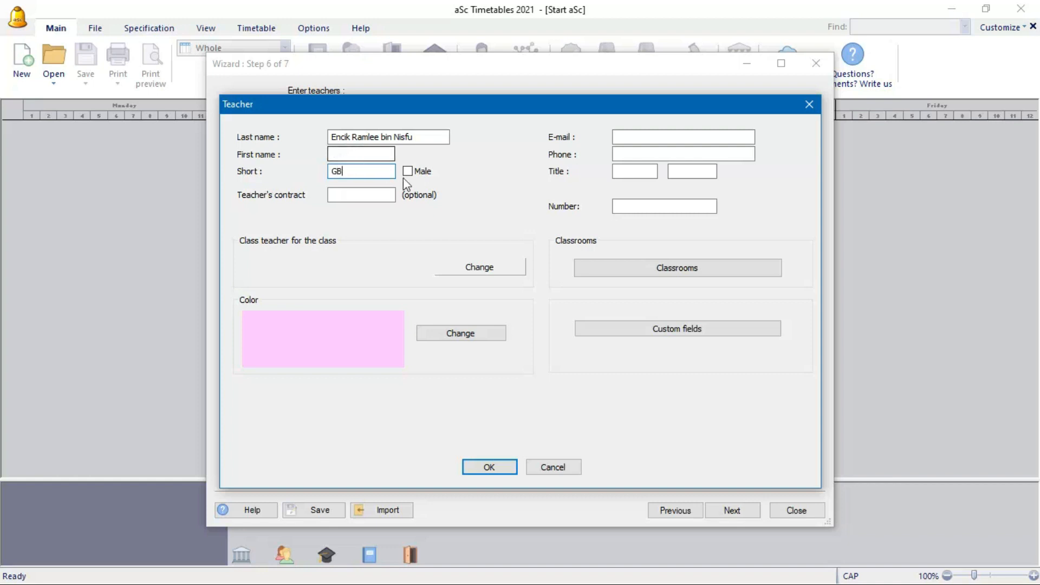
left_click(408, 172)
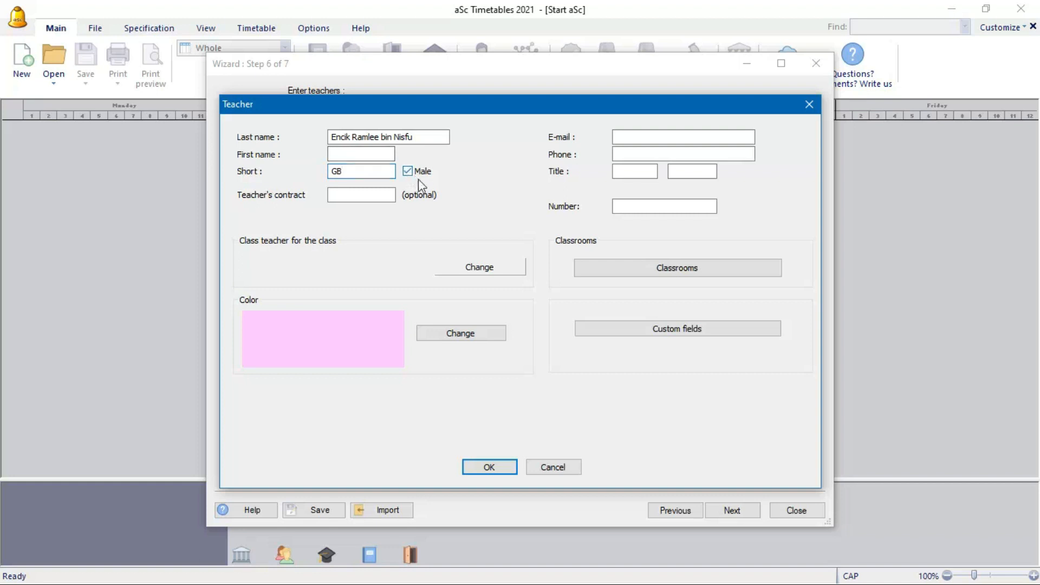
left_click(509, 469)
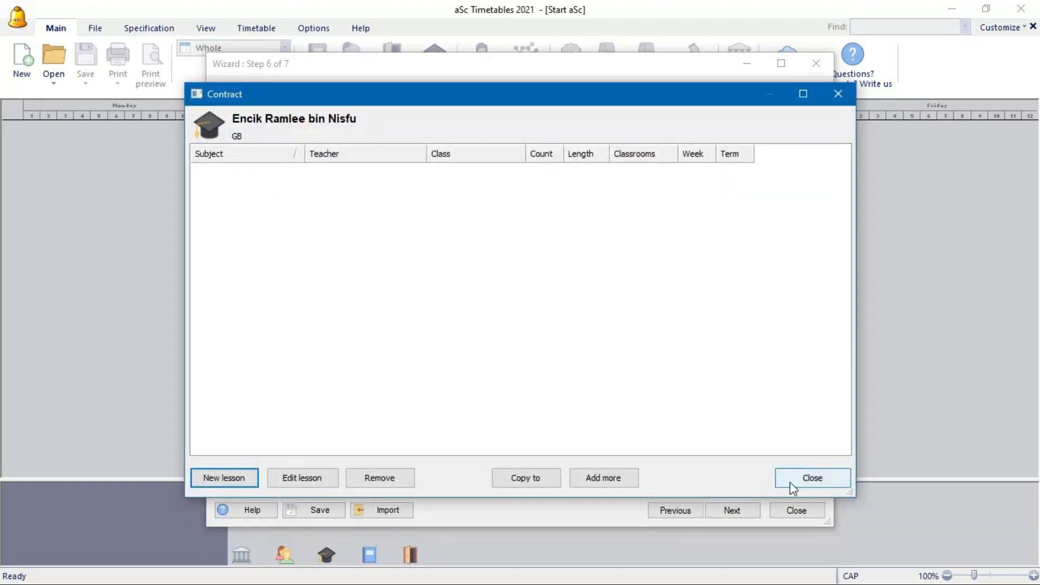
left_click(789, 482)
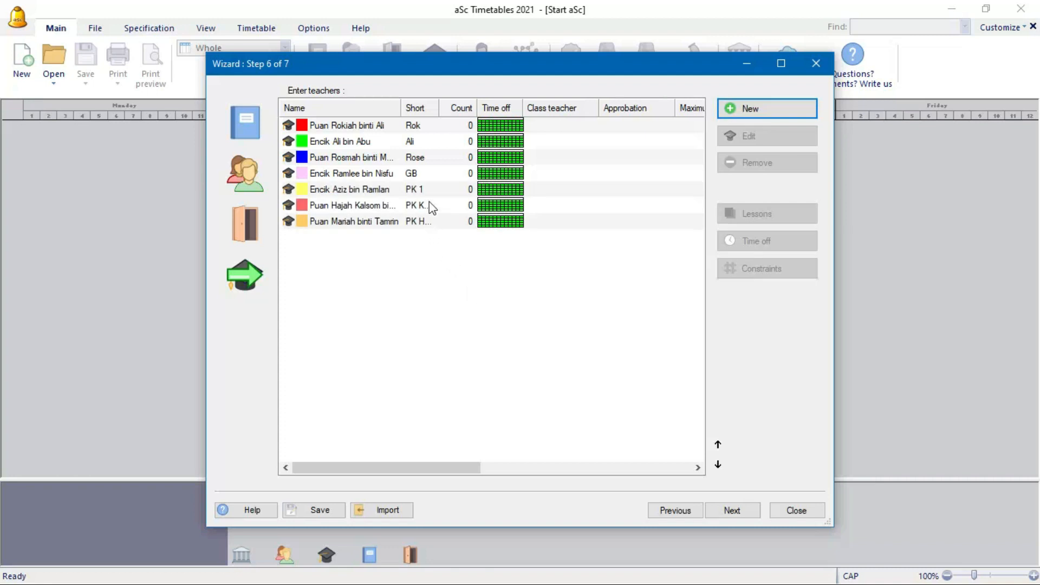
- Move the GB teacher to the top of the teacher list and PK 1 into second place
left_click(429, 173)
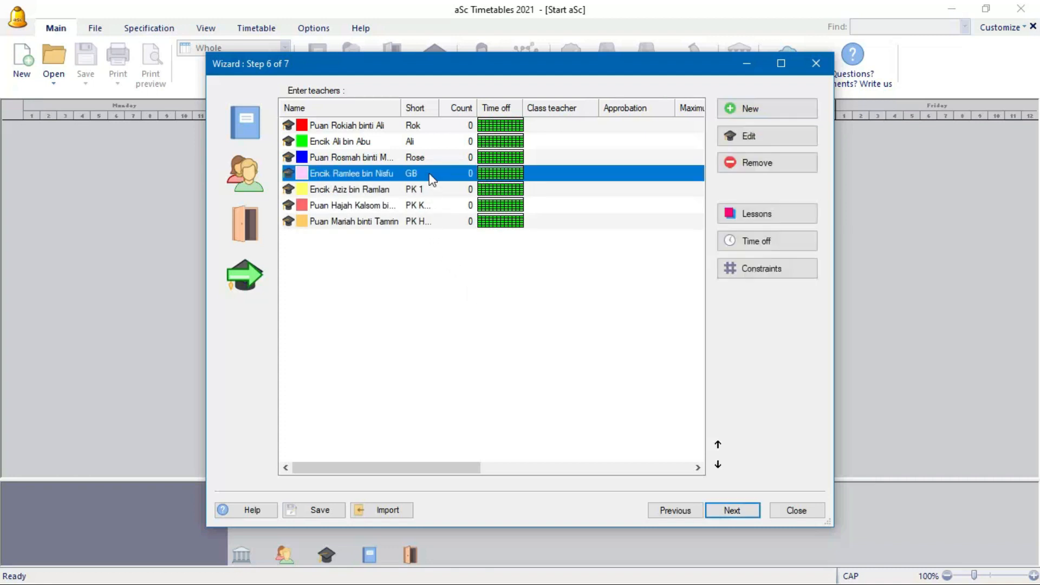
left_click(724, 449)
left_click(724, 448)
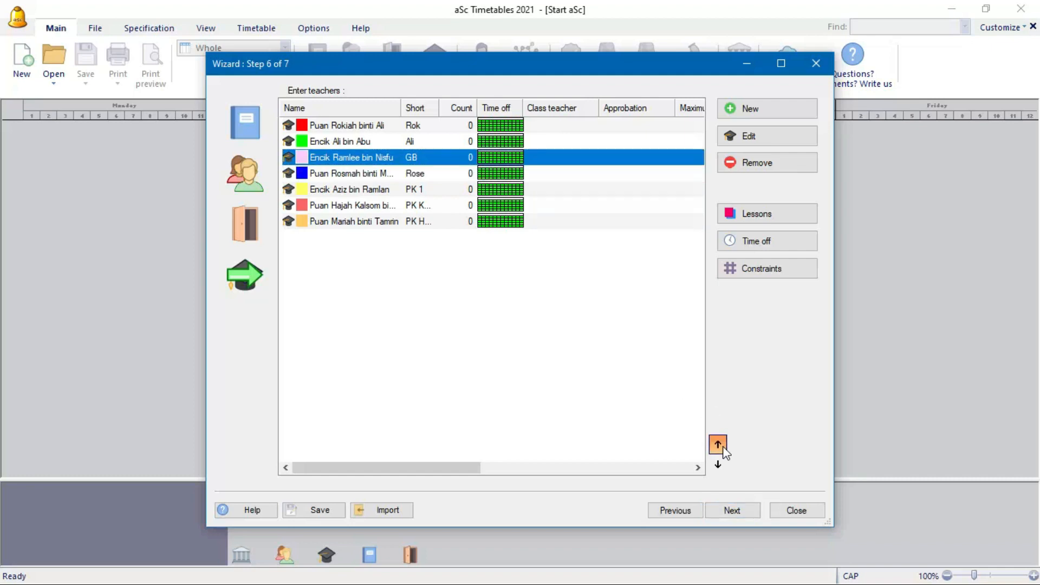
left_click(724, 448)
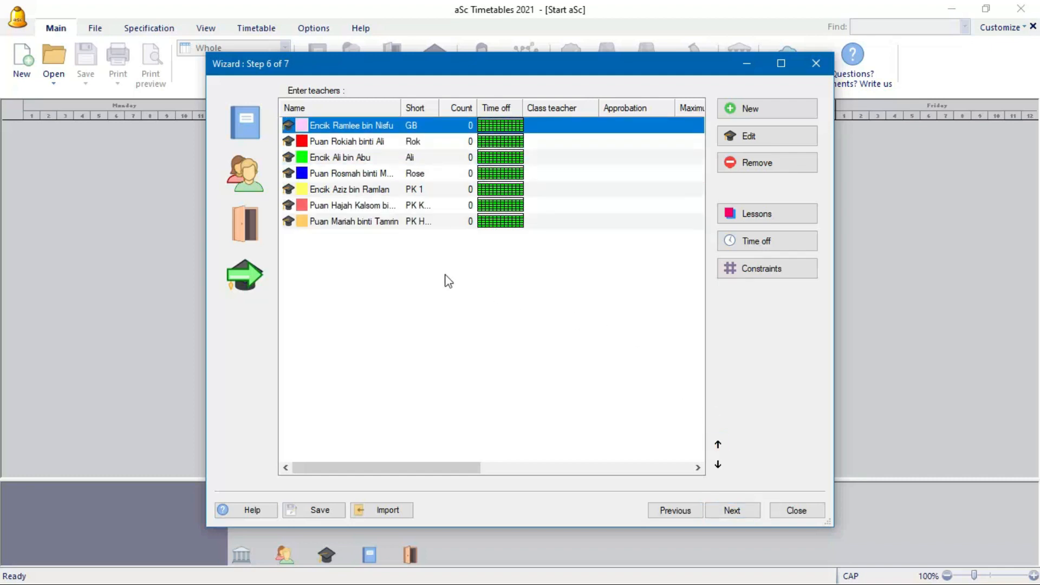
left_click(439, 190)
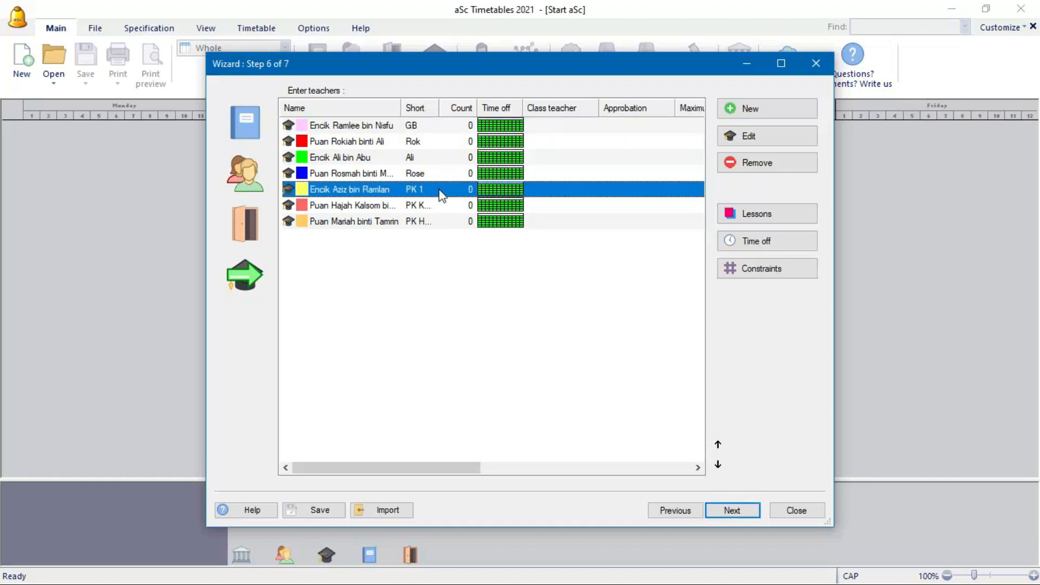
left_click(446, 220)
left_click(445, 195)
left_click(718, 445)
left_click(718, 445)
left_click(717, 445)
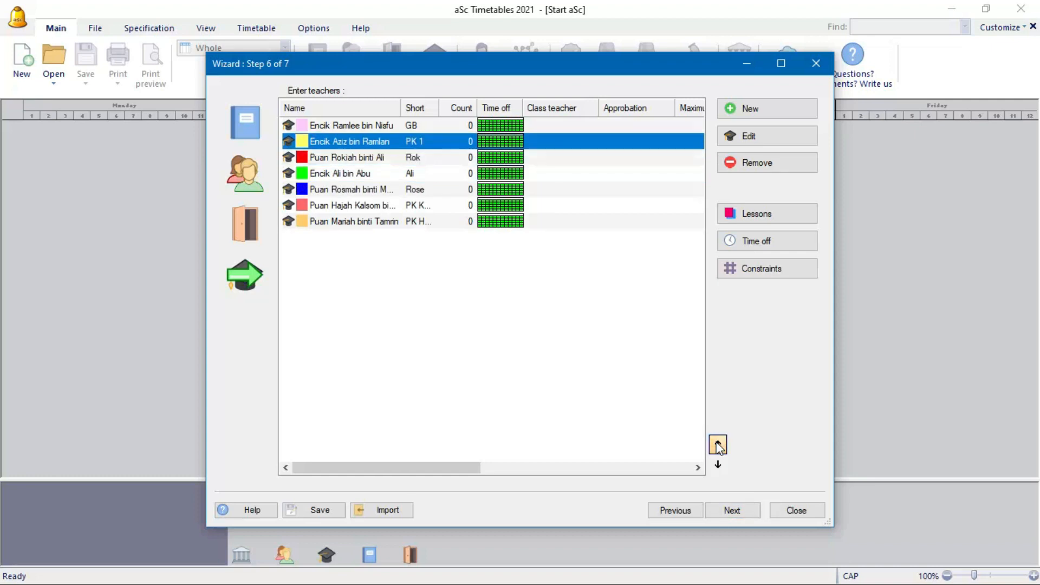
- Move the orange teacher up, then the coral teacher, then the green teacher above the red one
left_click(427, 209)
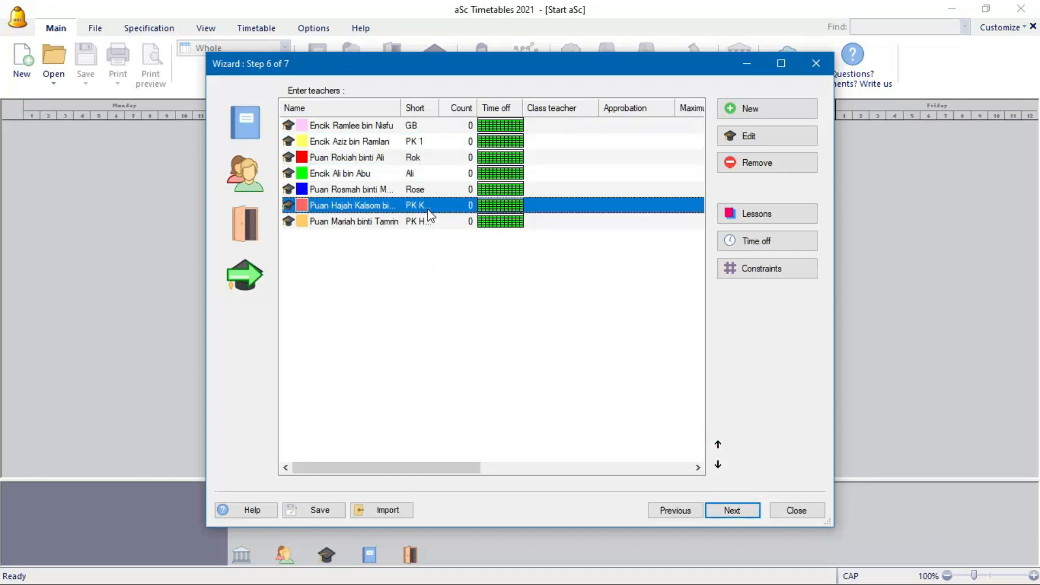
left_click(429, 222)
left_click(717, 445)
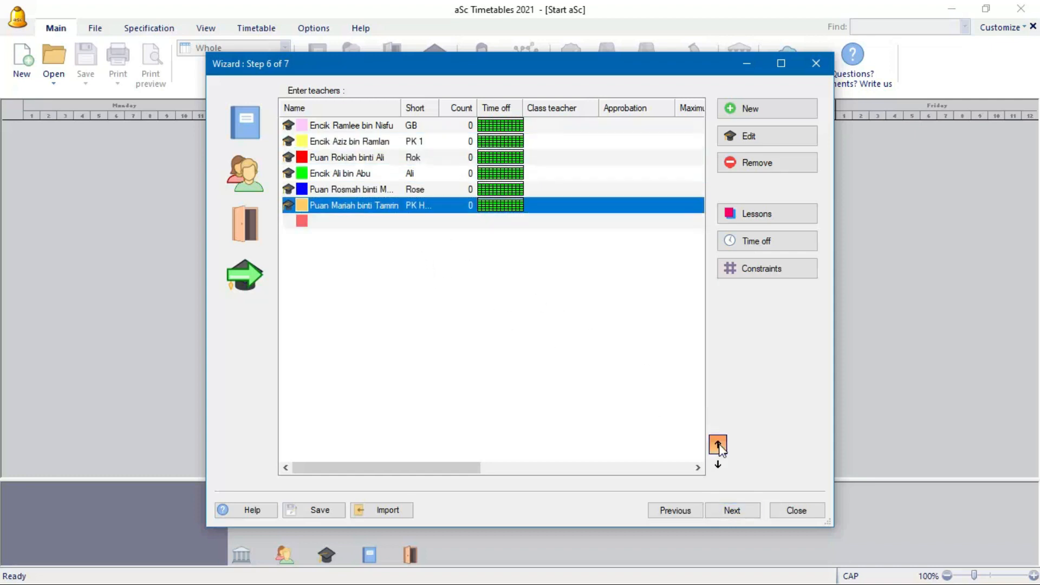
left_click(717, 445)
left_click(718, 445)
left_click(717, 445)
left_click(425, 222)
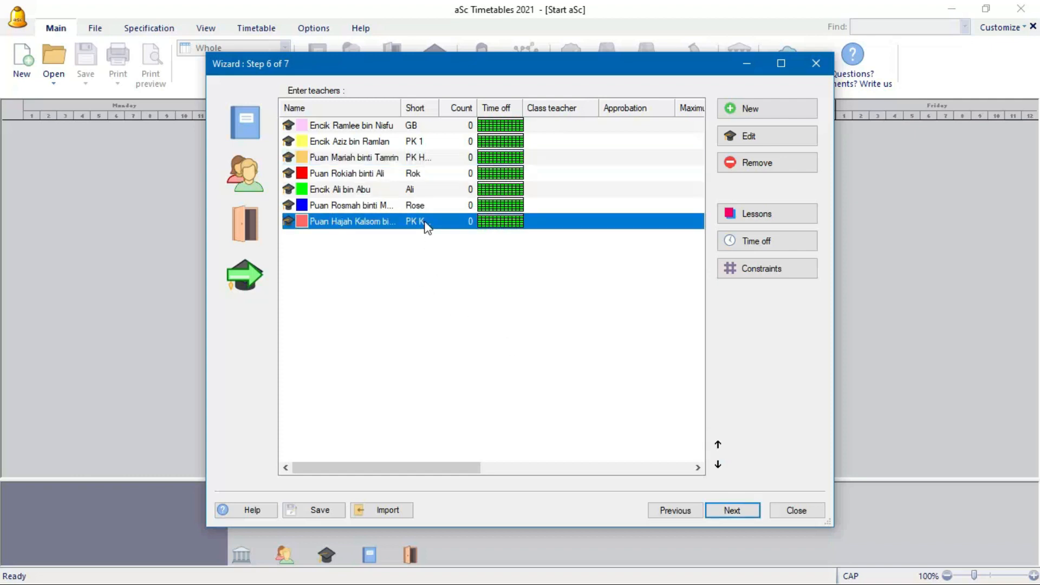
left_click(718, 445)
left_click(718, 445)
left_click(718, 445)
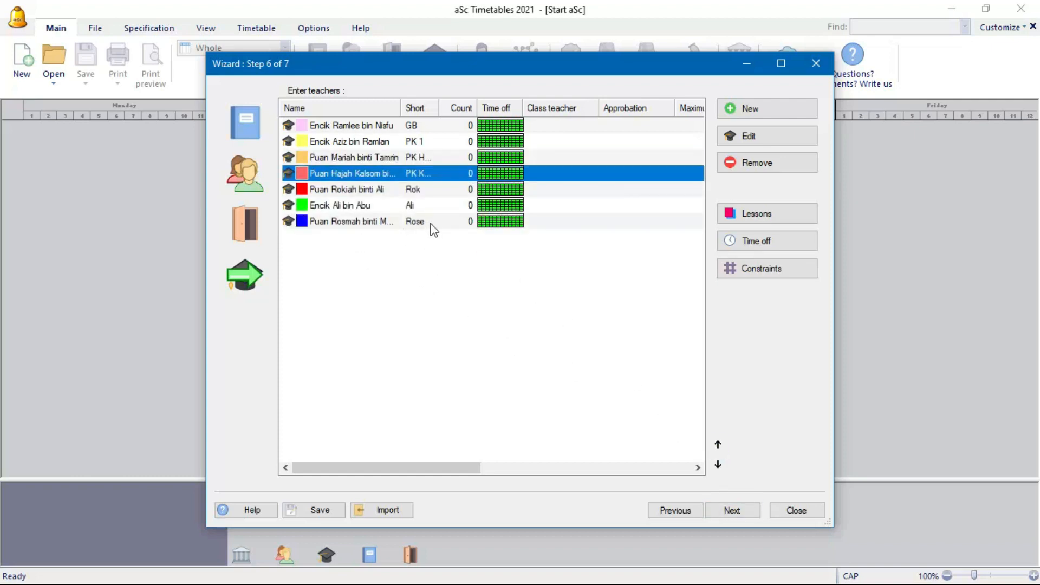
left_click(431, 208)
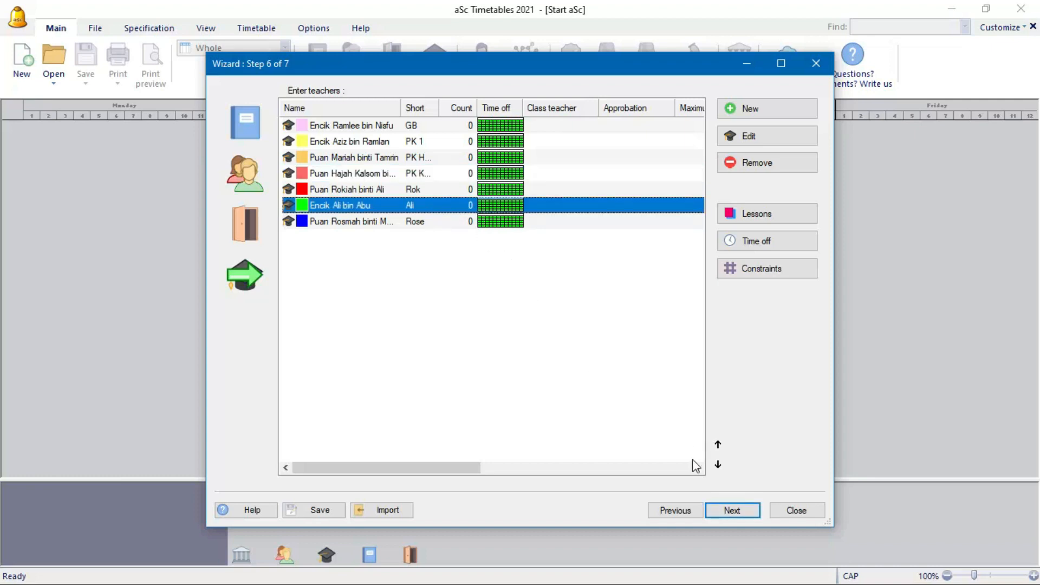
left_click(717, 444)
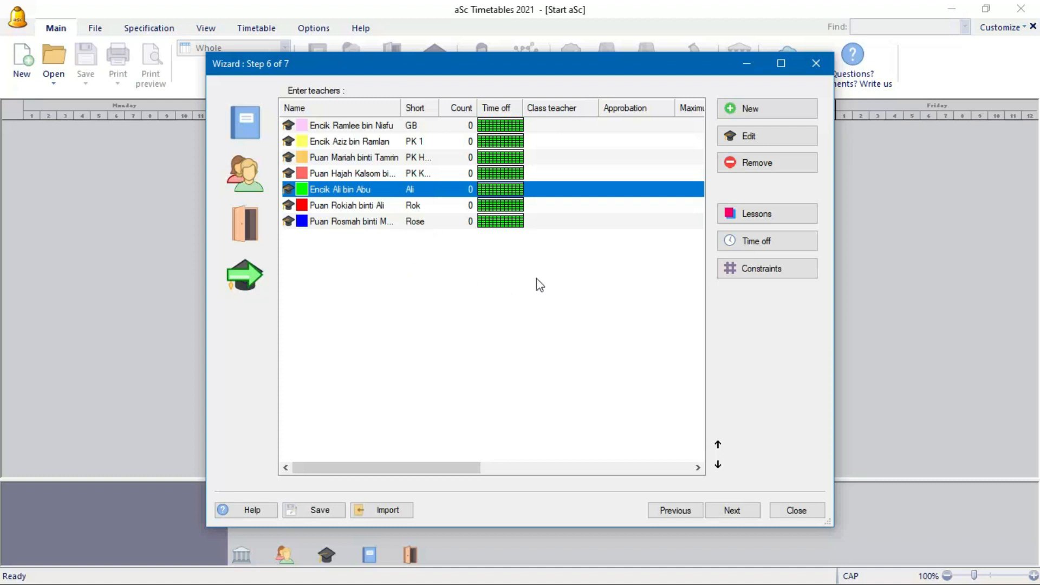
- Save the timetable, overwriting the existing Start aSc.roz file
left_click(332, 506)
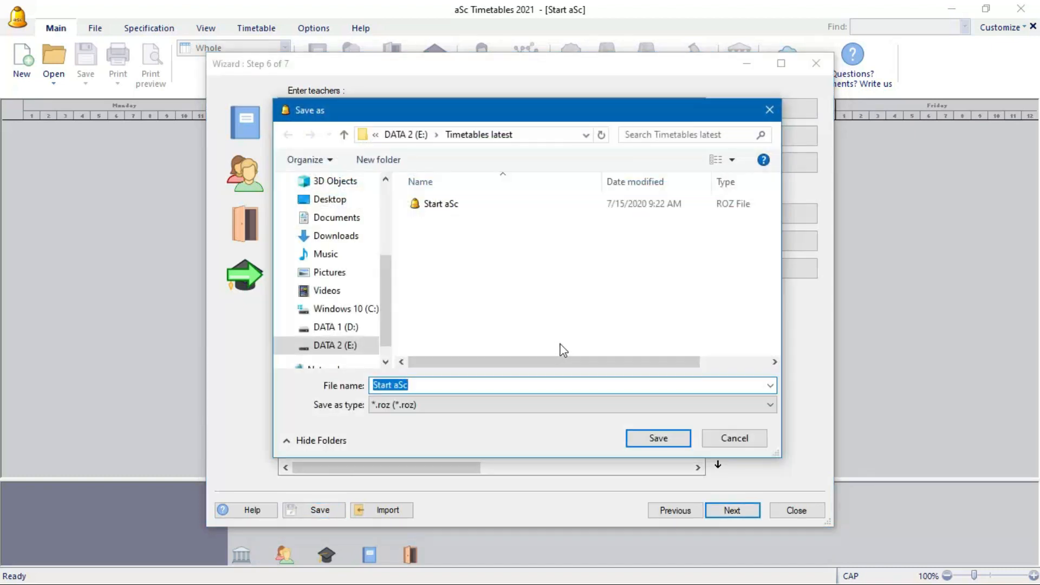
left_click(667, 441)
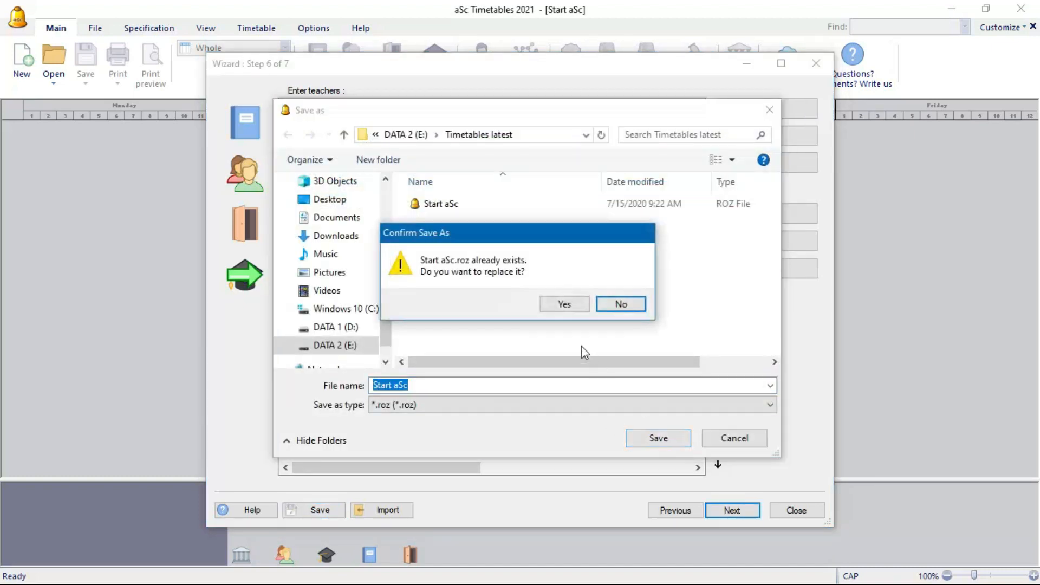
left_click(565, 304)
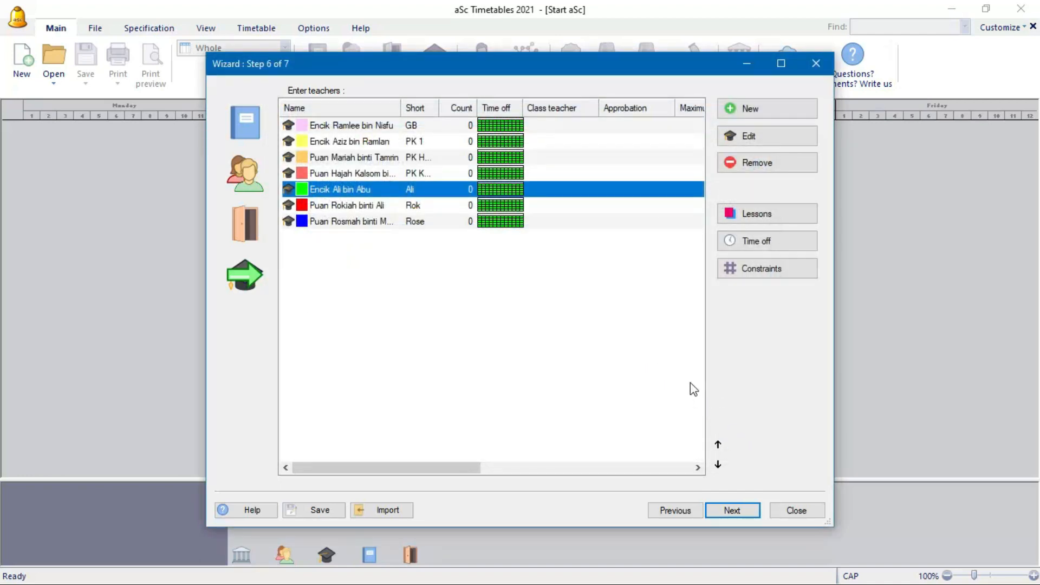
- Go to Step 7 of 7 and finish the setup wizard
left_click(742, 512)
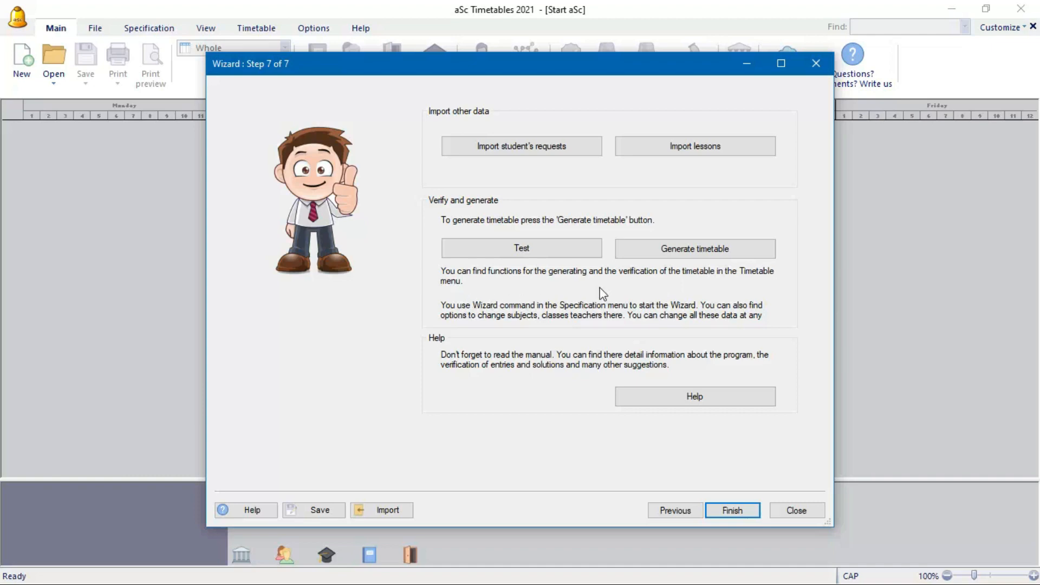
left_click(728, 511)
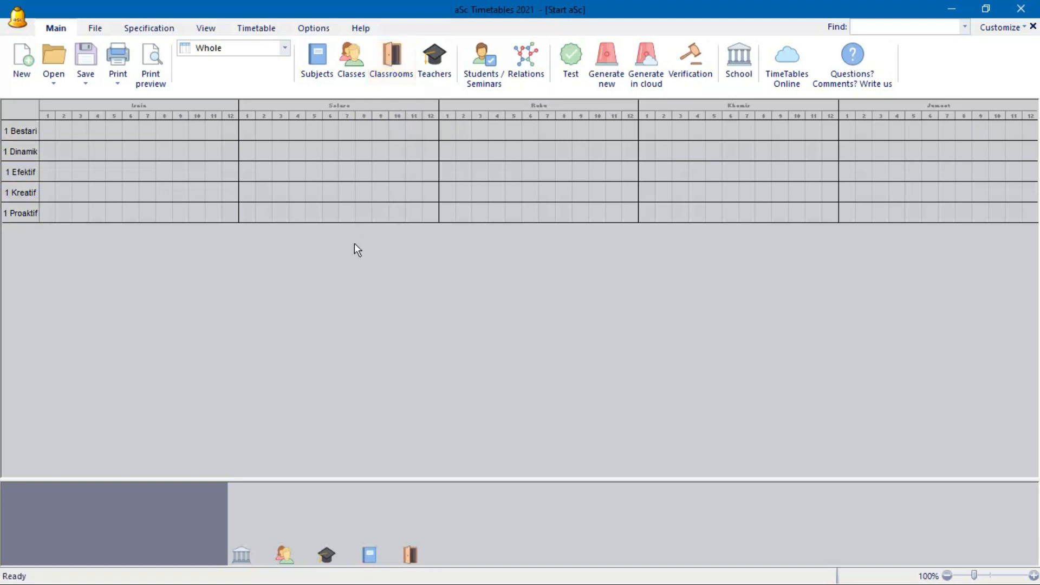
- Add a classroom named PSS with short name NILAM BM
left_click(394, 67)
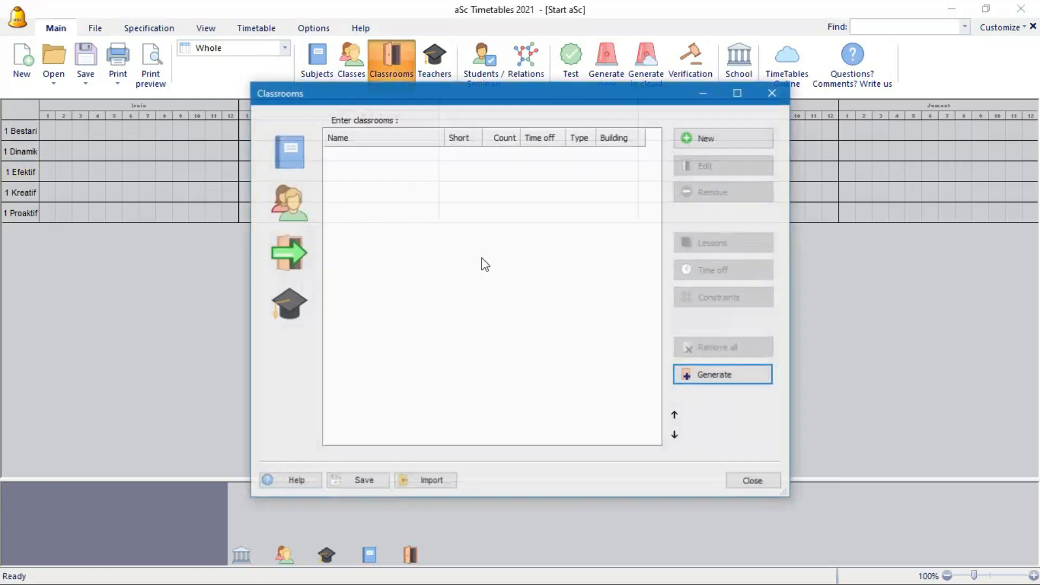
left_click(690, 140)
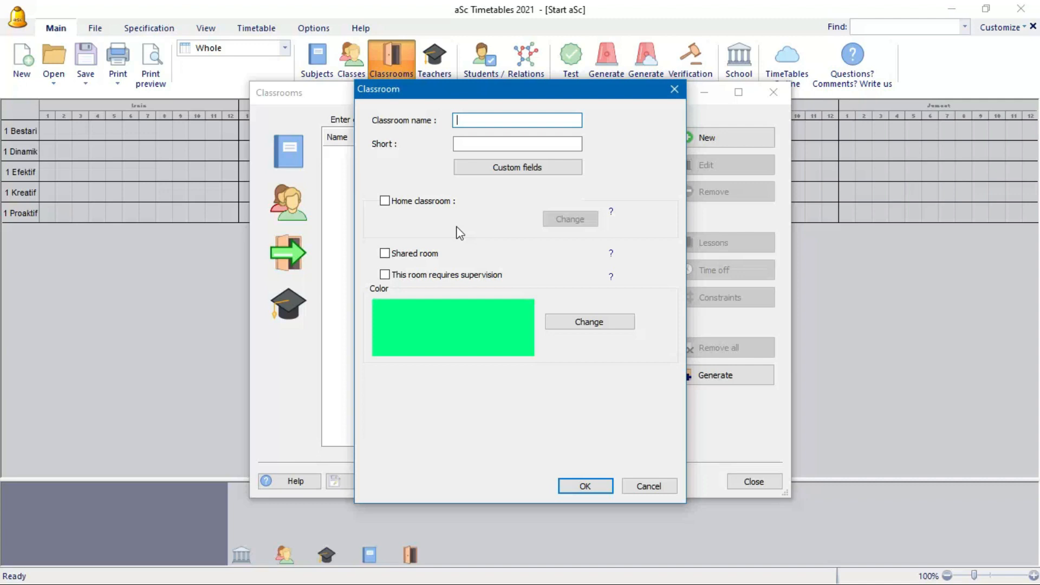
type("p")
key("BackSpace")
key("BackSpace")
key("BackSpace")
type("PSS")
left_click(465, 145)
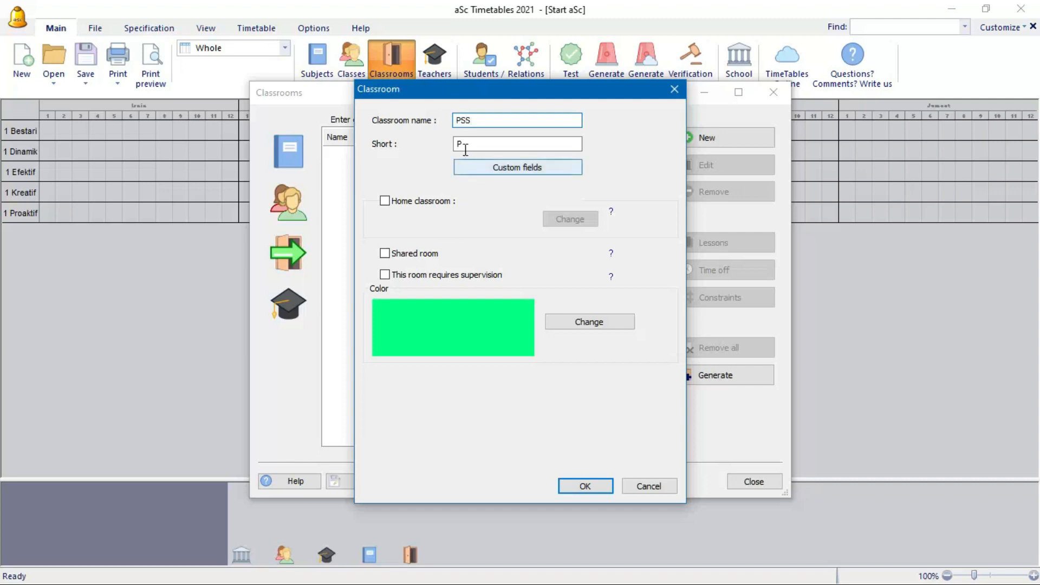
type("nu")
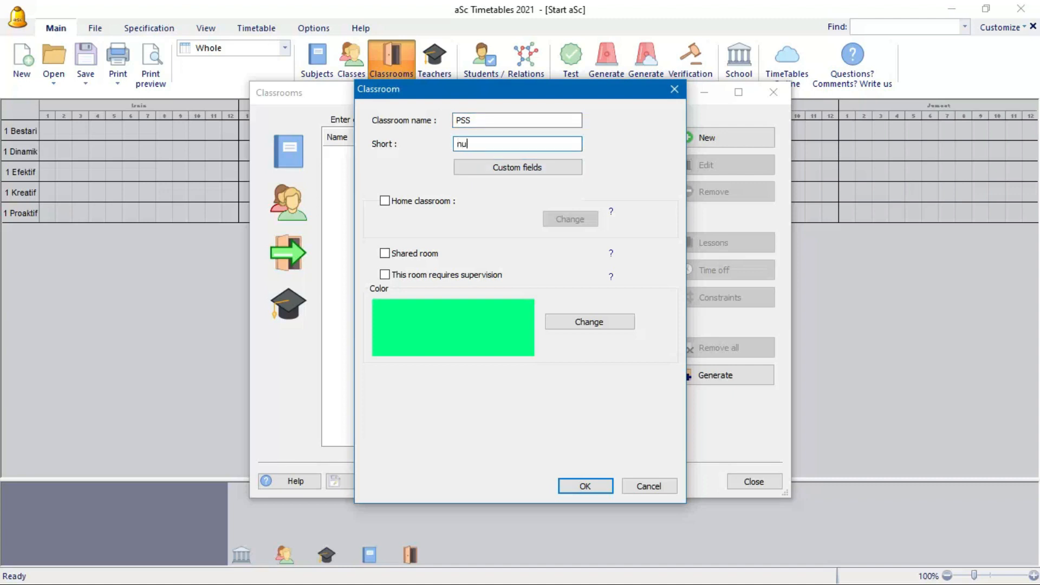
key("BackSpace")
type("ilam")
key("BackSpace")
key("BackSpace")
type("NILAM Bm")
key("BackSpace")
type("M")
left_click(600, 487)
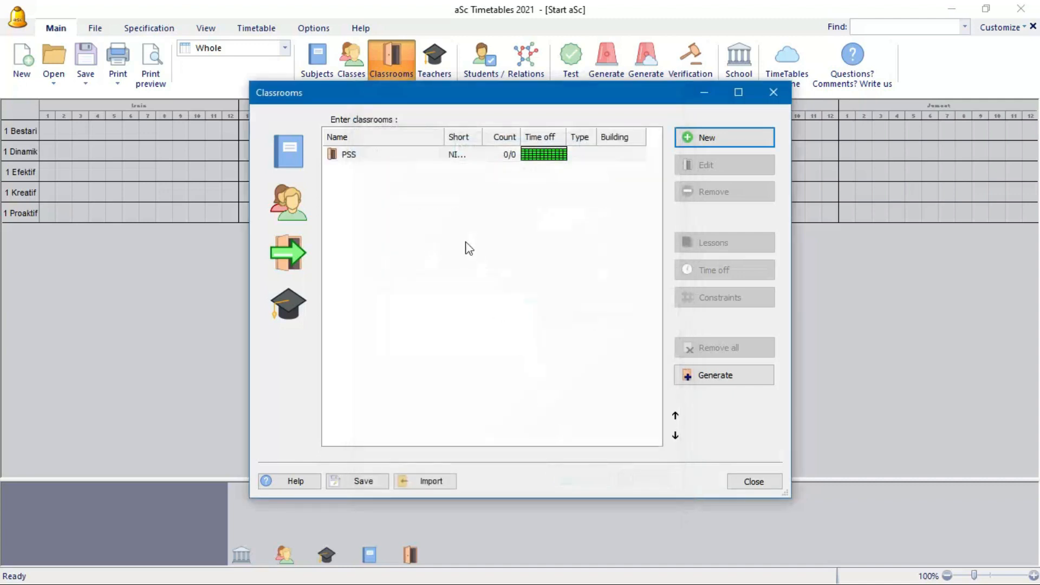
- Add a second PSS classroom with short name NILAM
left_click(701, 138)
type("p")
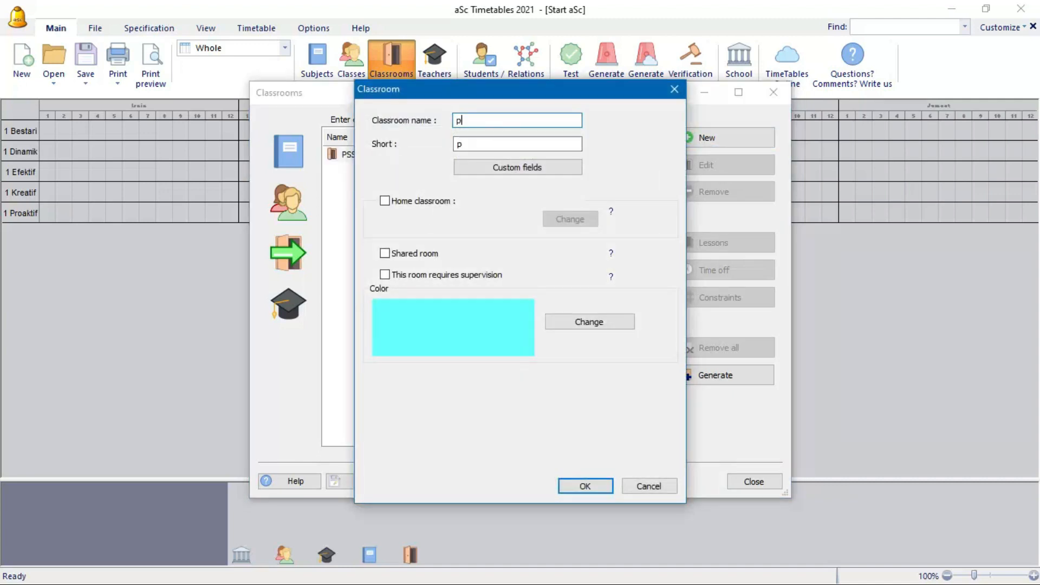
type("ss")
key("BackSpace")
type("PSS")
key("Tab")
type("NILAM BI")
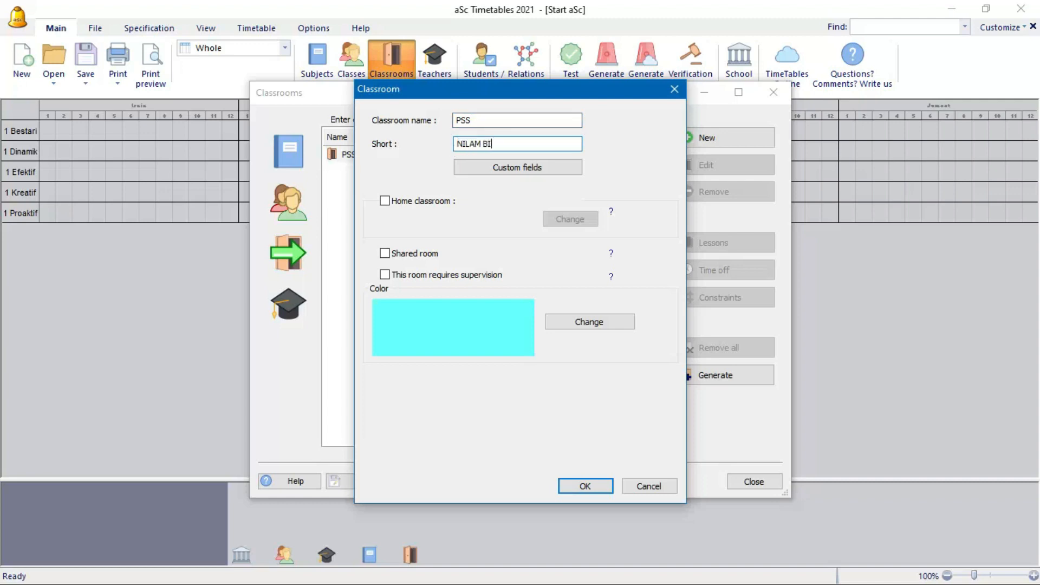
key("Return")
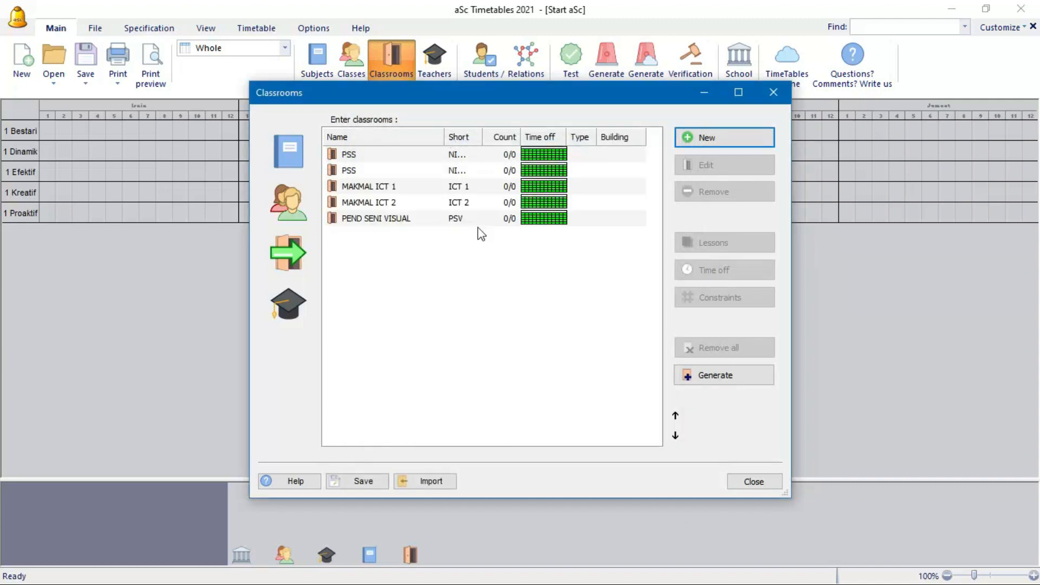
- Save the classrooms over Start aSc.roz and close the Classrooms list
left_click(347, 481)
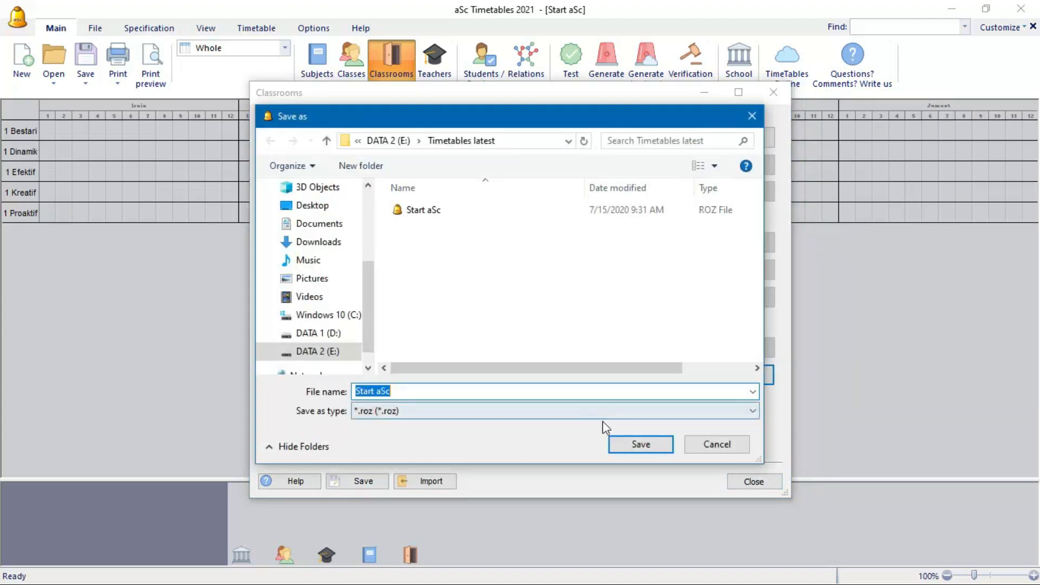
left_click(634, 447)
left_click(561, 305)
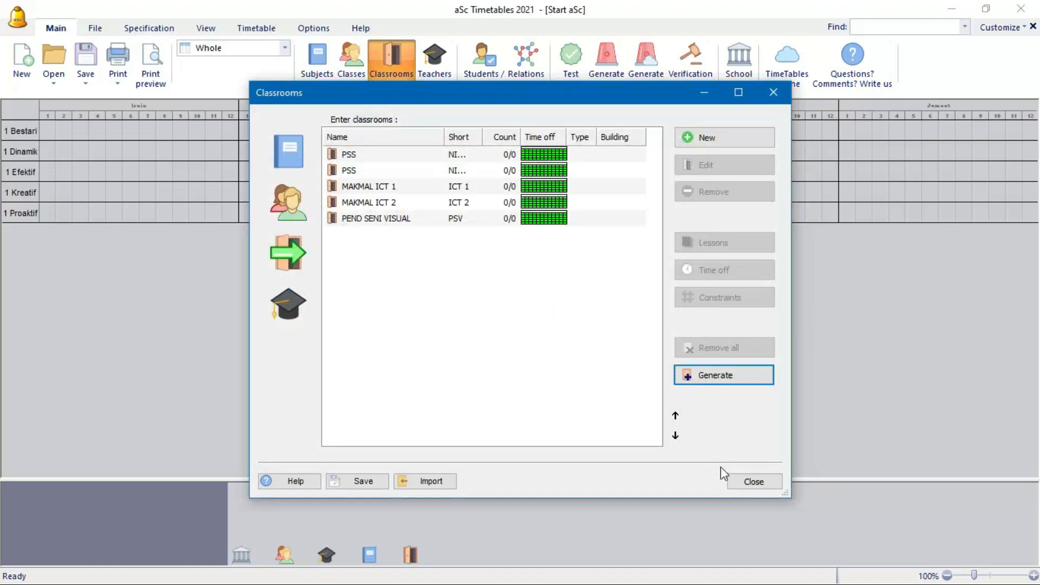
left_click(740, 484)
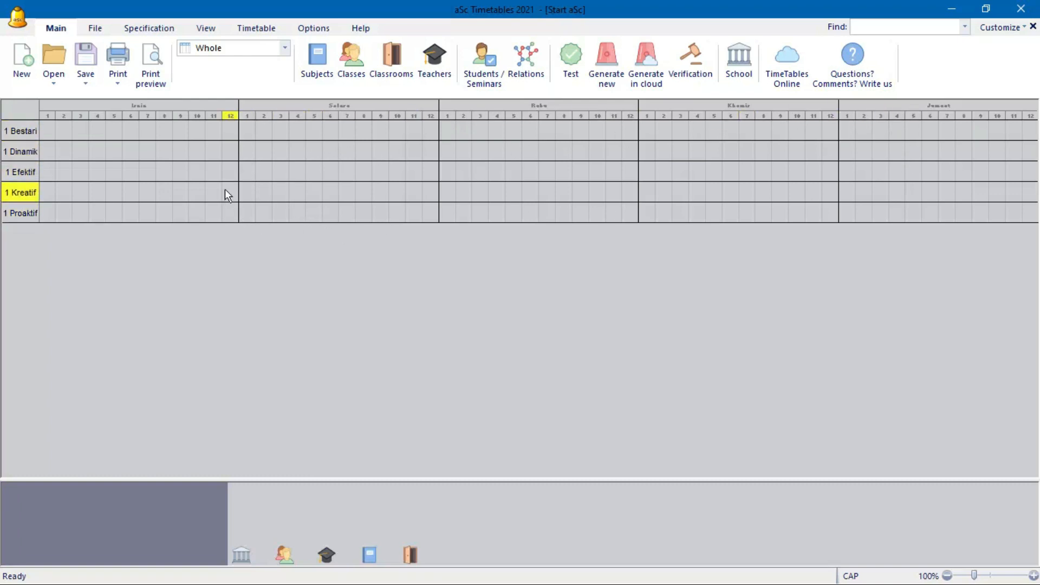
- Review and close the Subjects, Classes, Classrooms and Teachers lists in turn
left_click(321, 79)
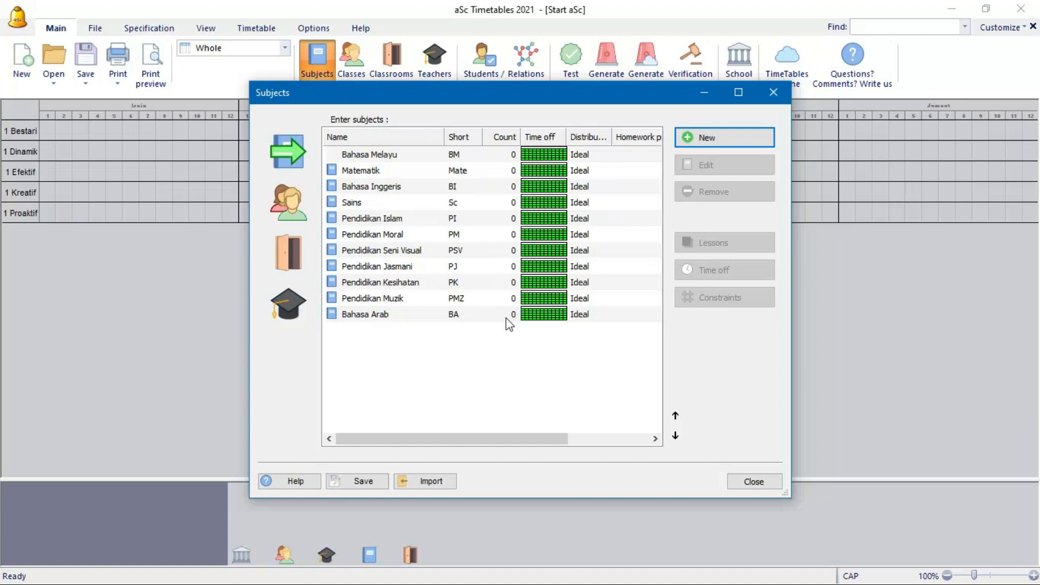
left_click(773, 93)
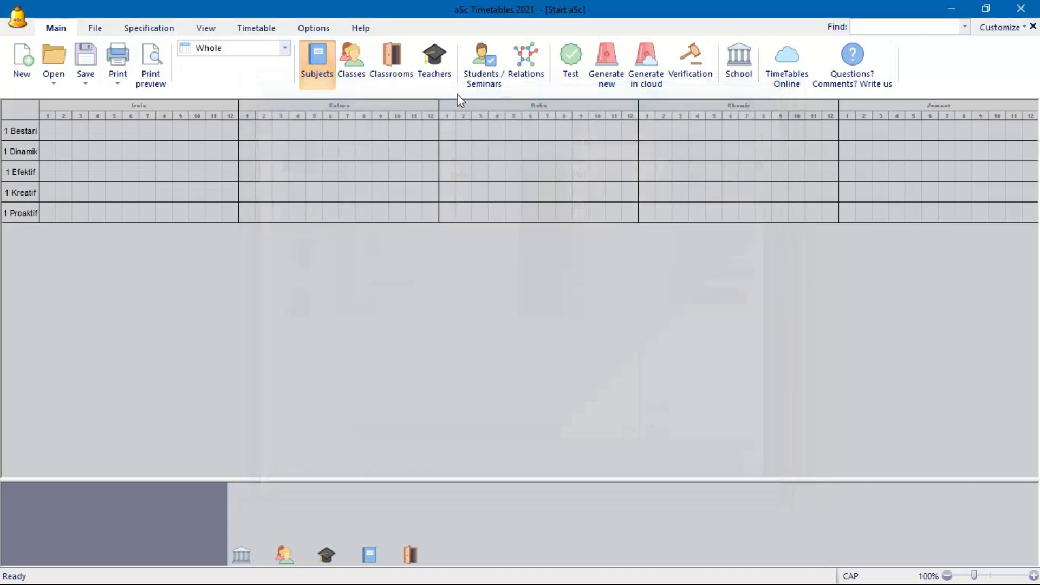
left_click(352, 73)
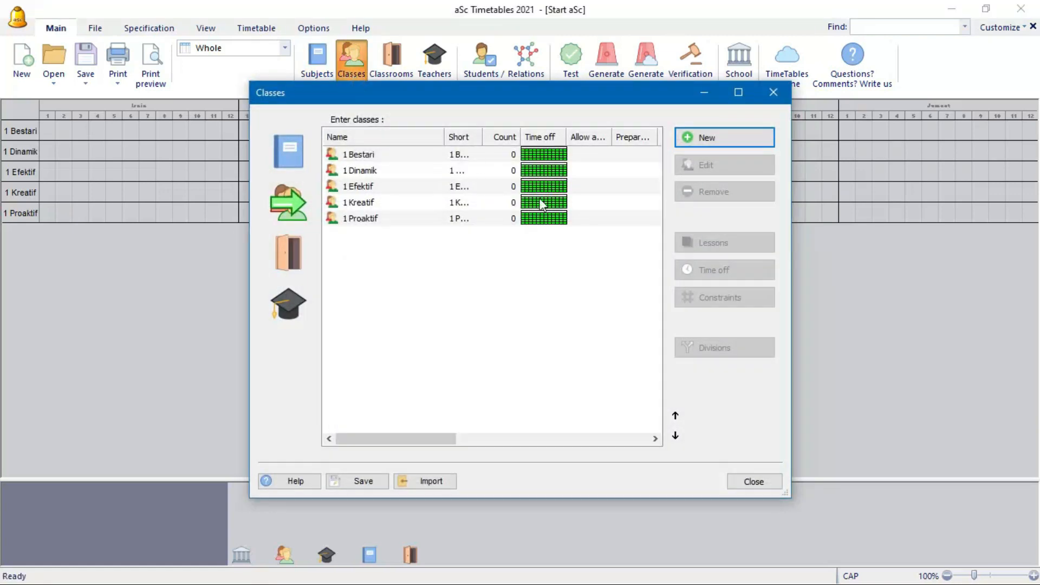
left_click(774, 93)
left_click(403, 87)
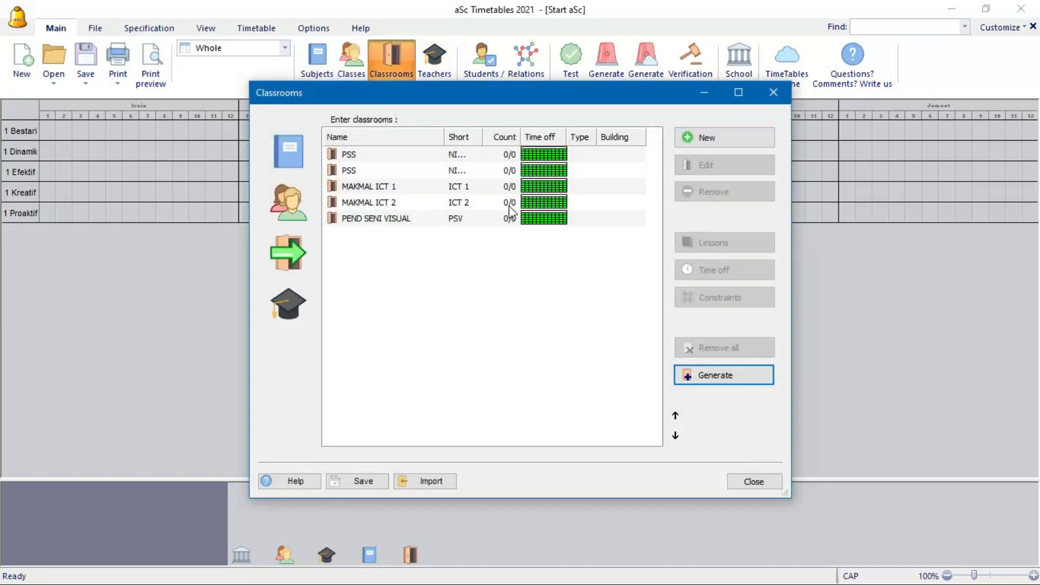
left_click(773, 92)
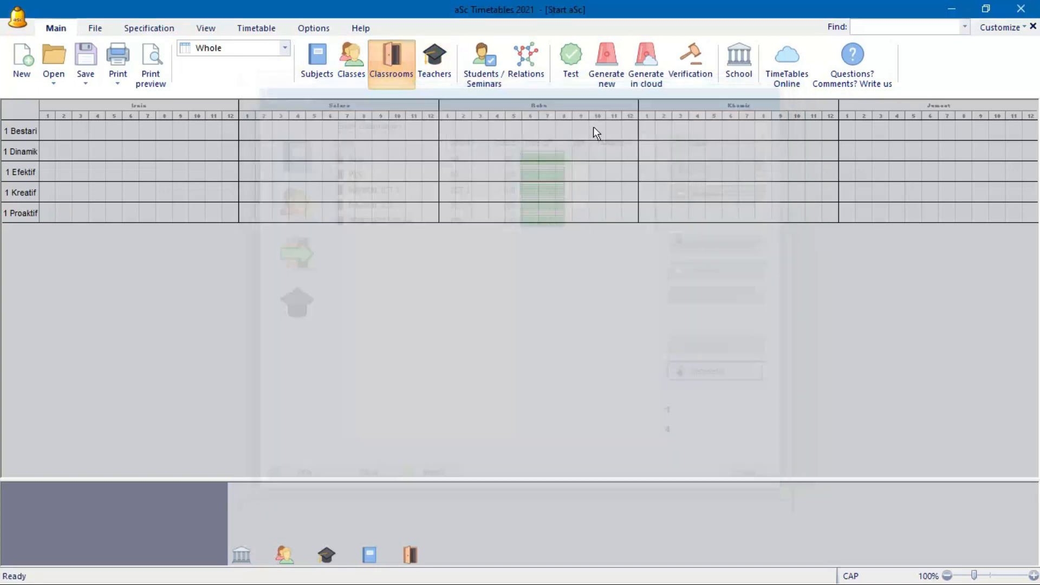
left_click(436, 82)
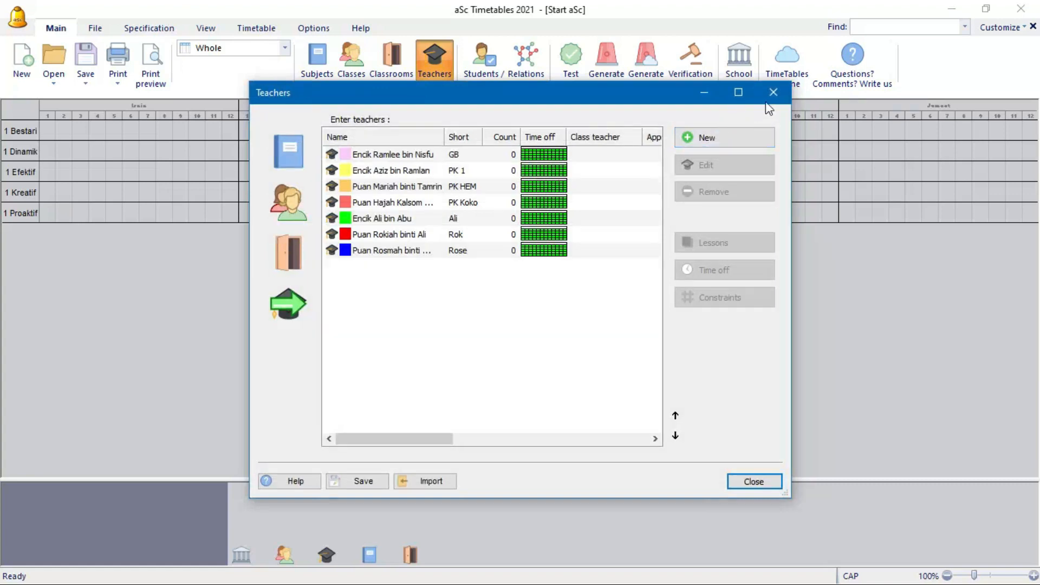
left_click(778, 91)
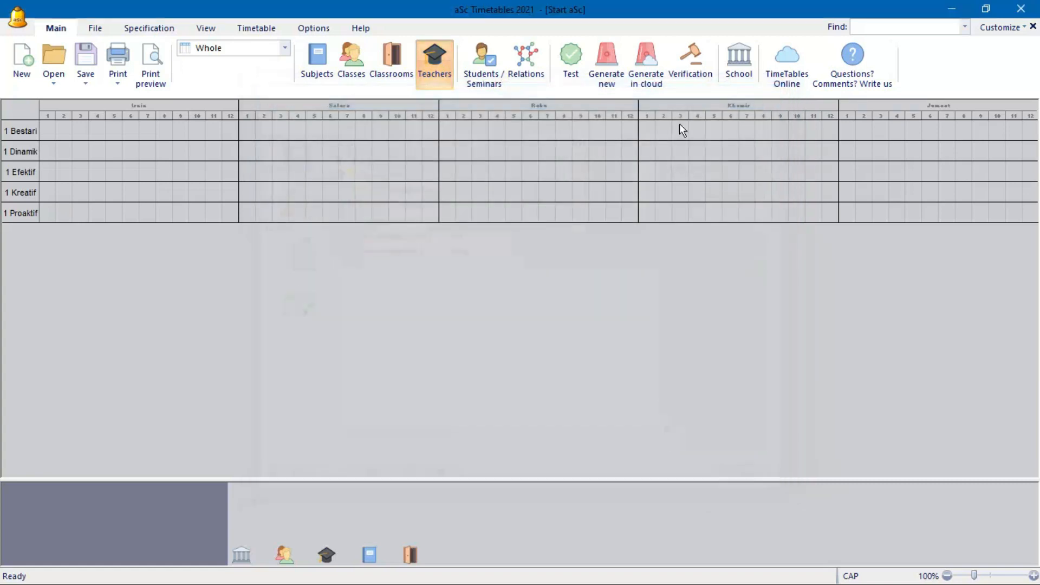